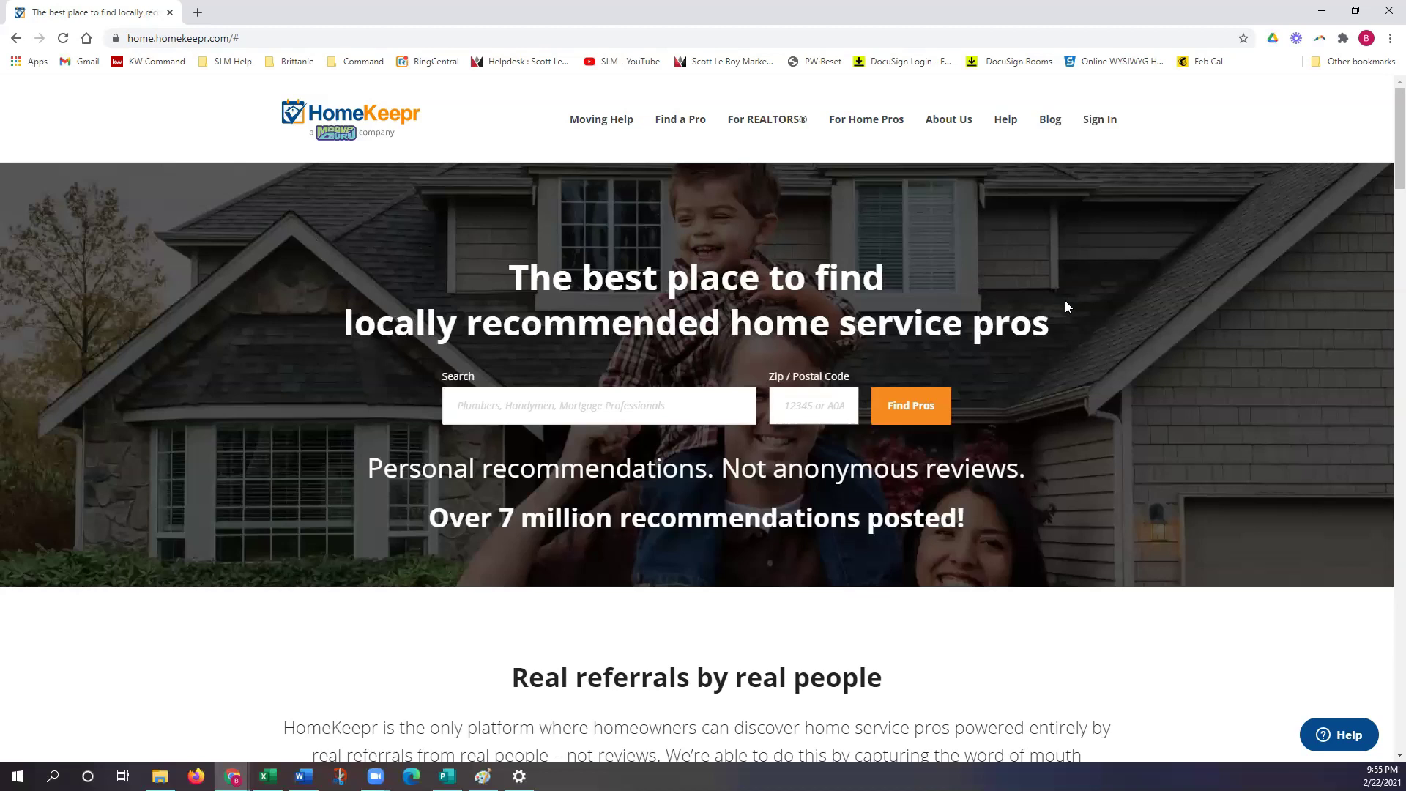
Step: Reveal the Sign In dropdown listing Realtors, Home Pros and Homeowners
mouse_move(1093, 126)
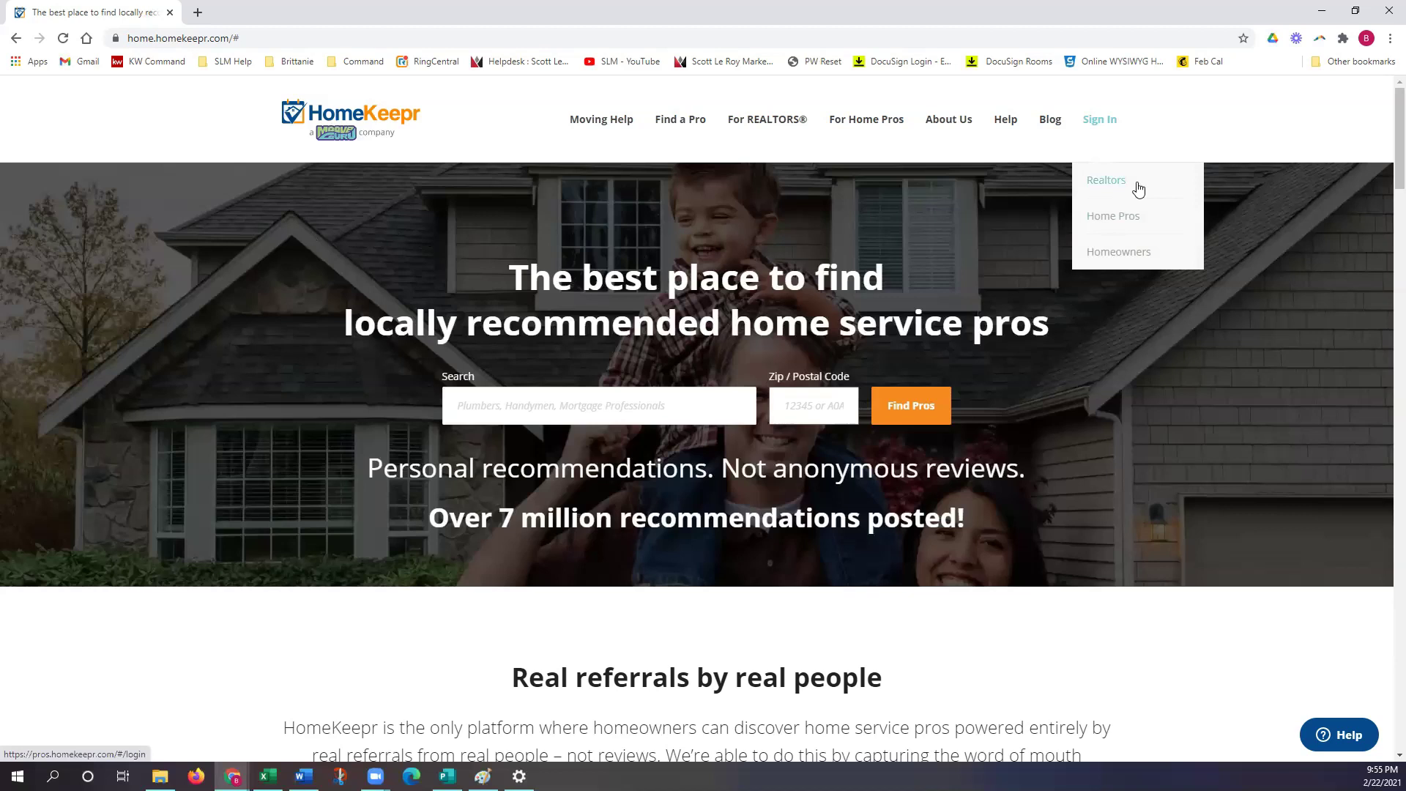
Step: Open the Realtors login page for HomeKeepr for Professionals in a new tab
left_click(1138, 189)
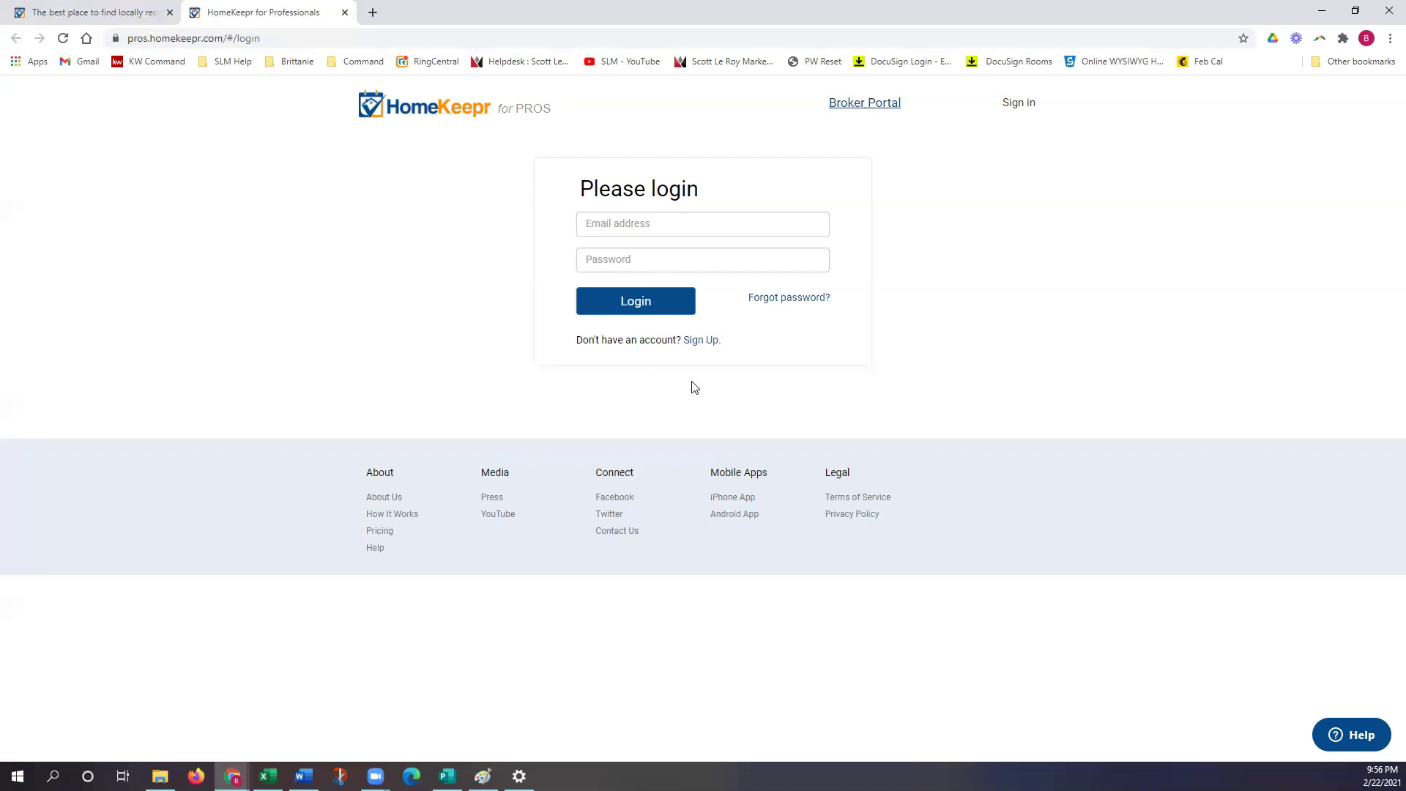
Step: Log in with the realtor account's email address and password
left_click(629, 224)
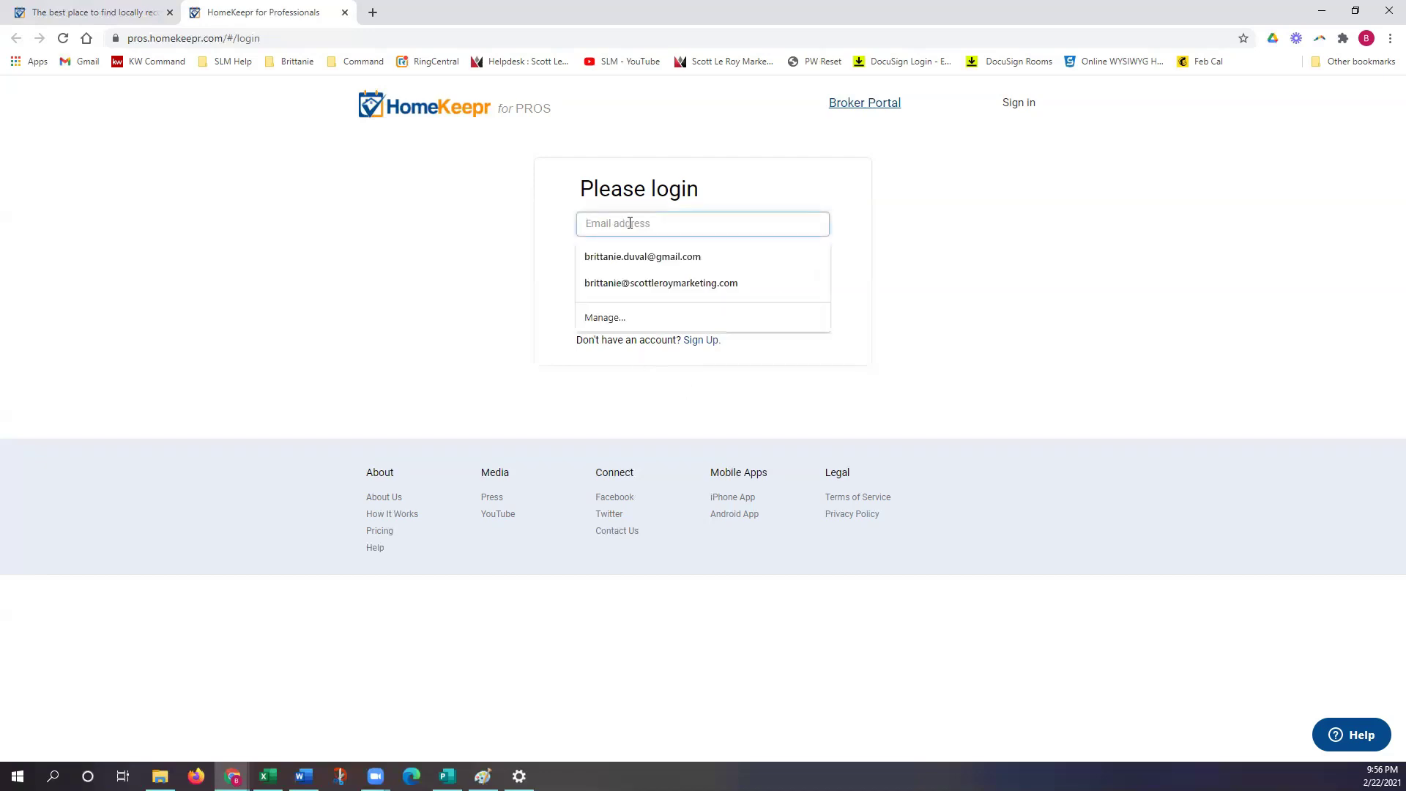
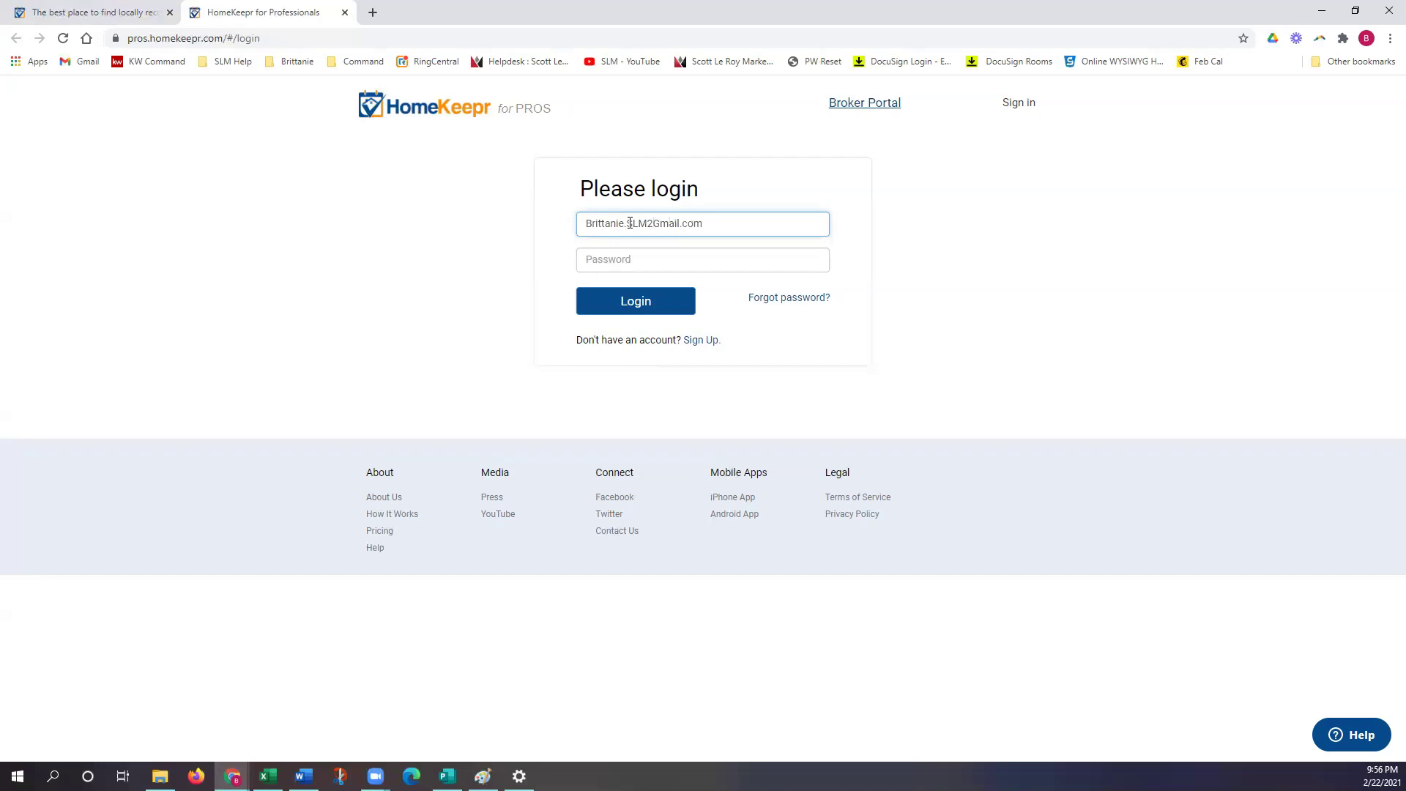
key("Tab")
type("********")
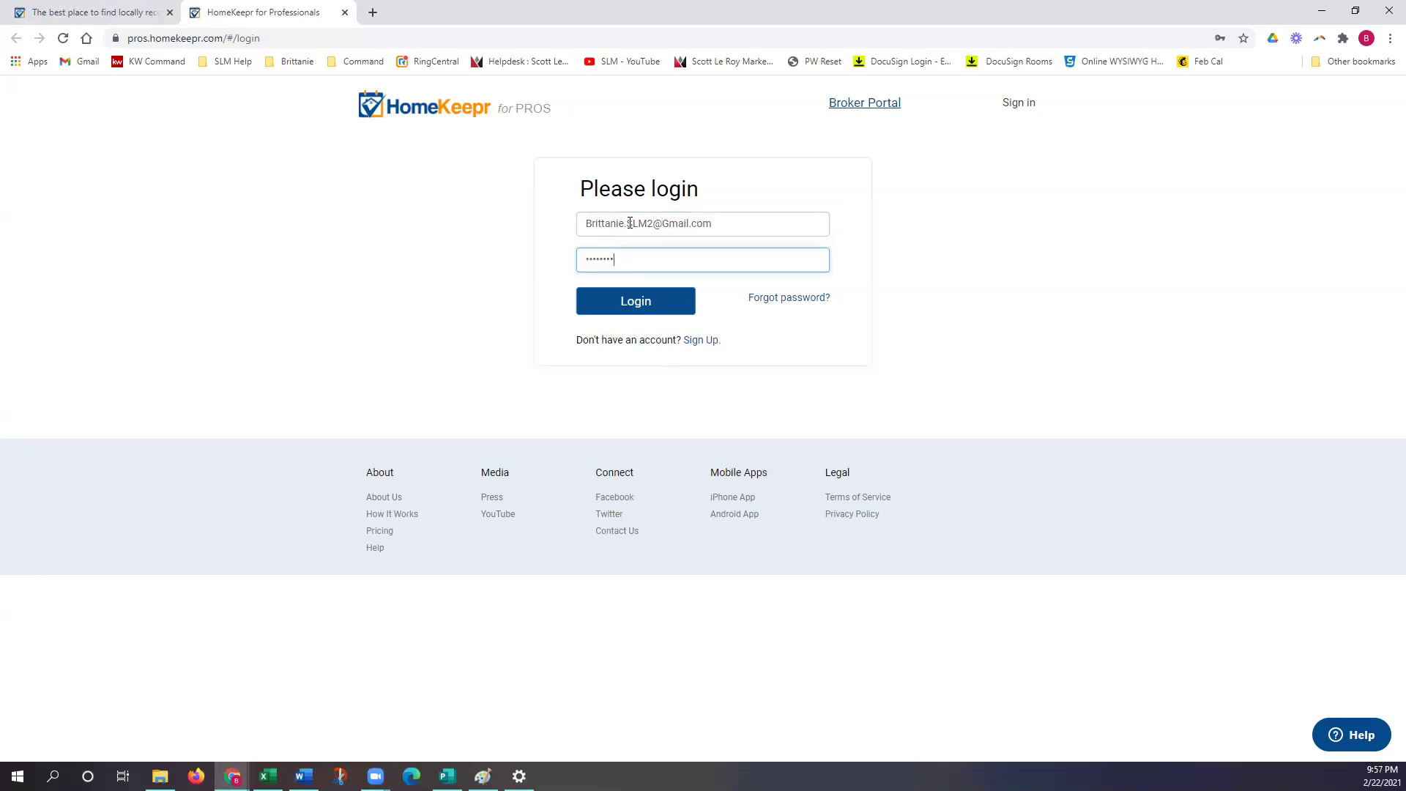
left_click(645, 298)
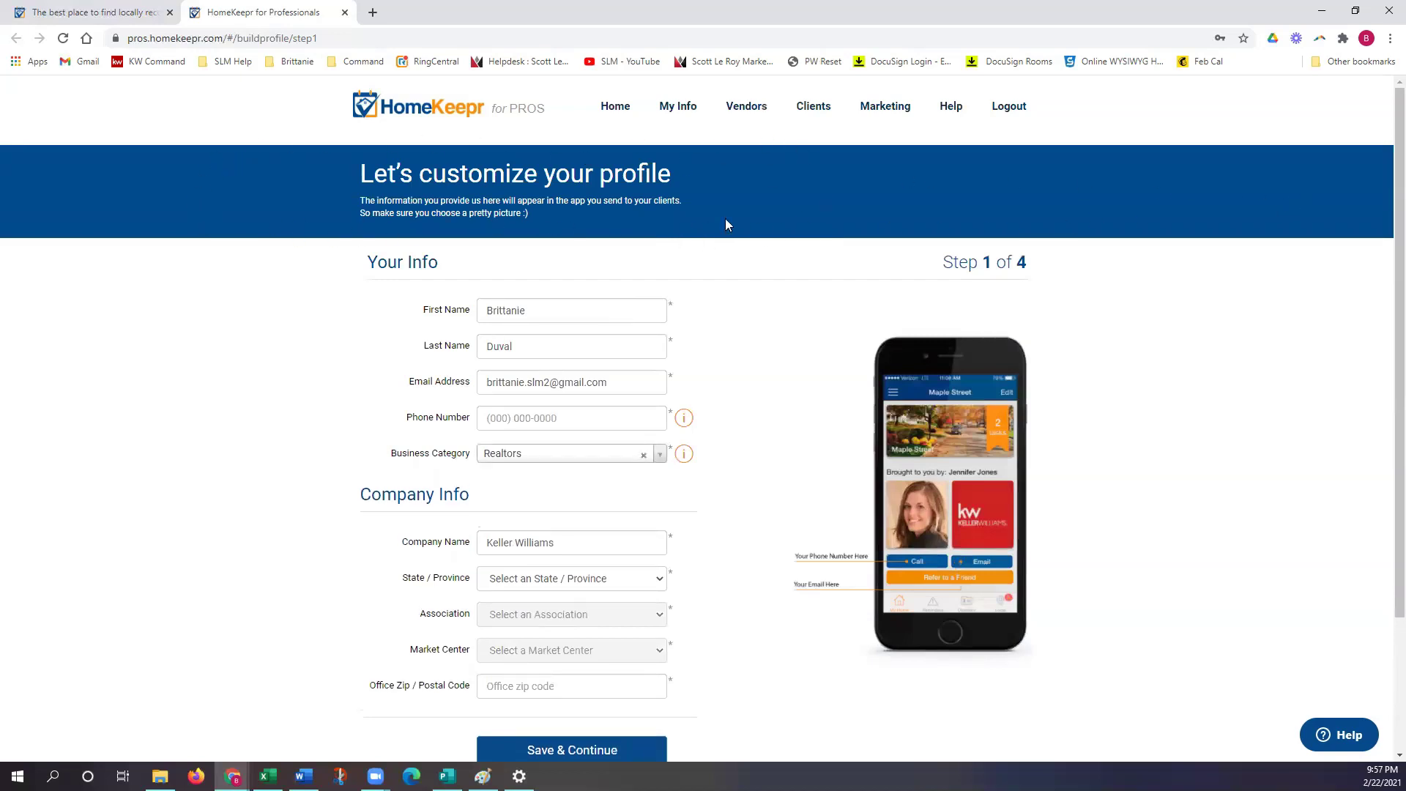
Step: Enter the account's phone number and set the state to Florida
scroll(1047, 209, "down", 2)
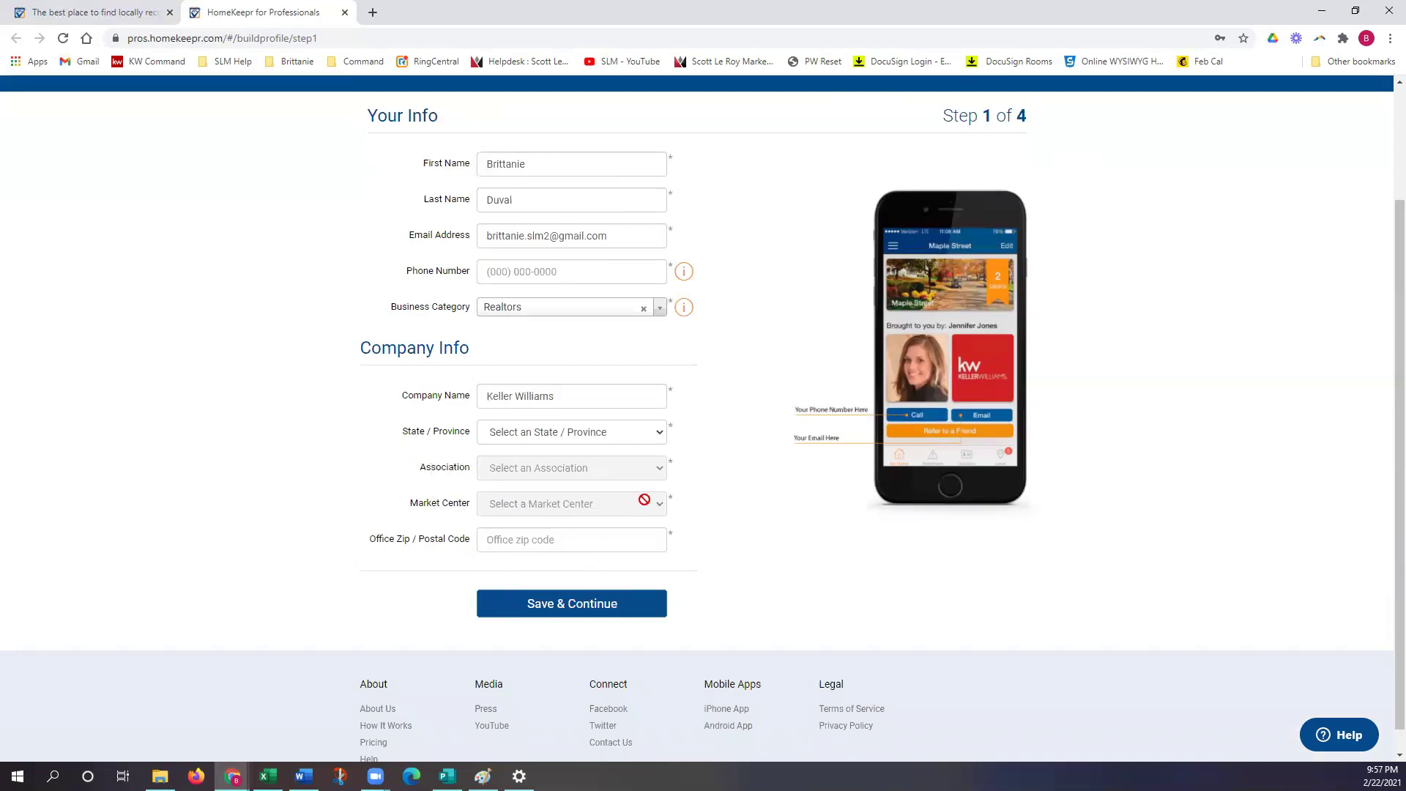
left_click(580, 275)
left_click(759, 379)
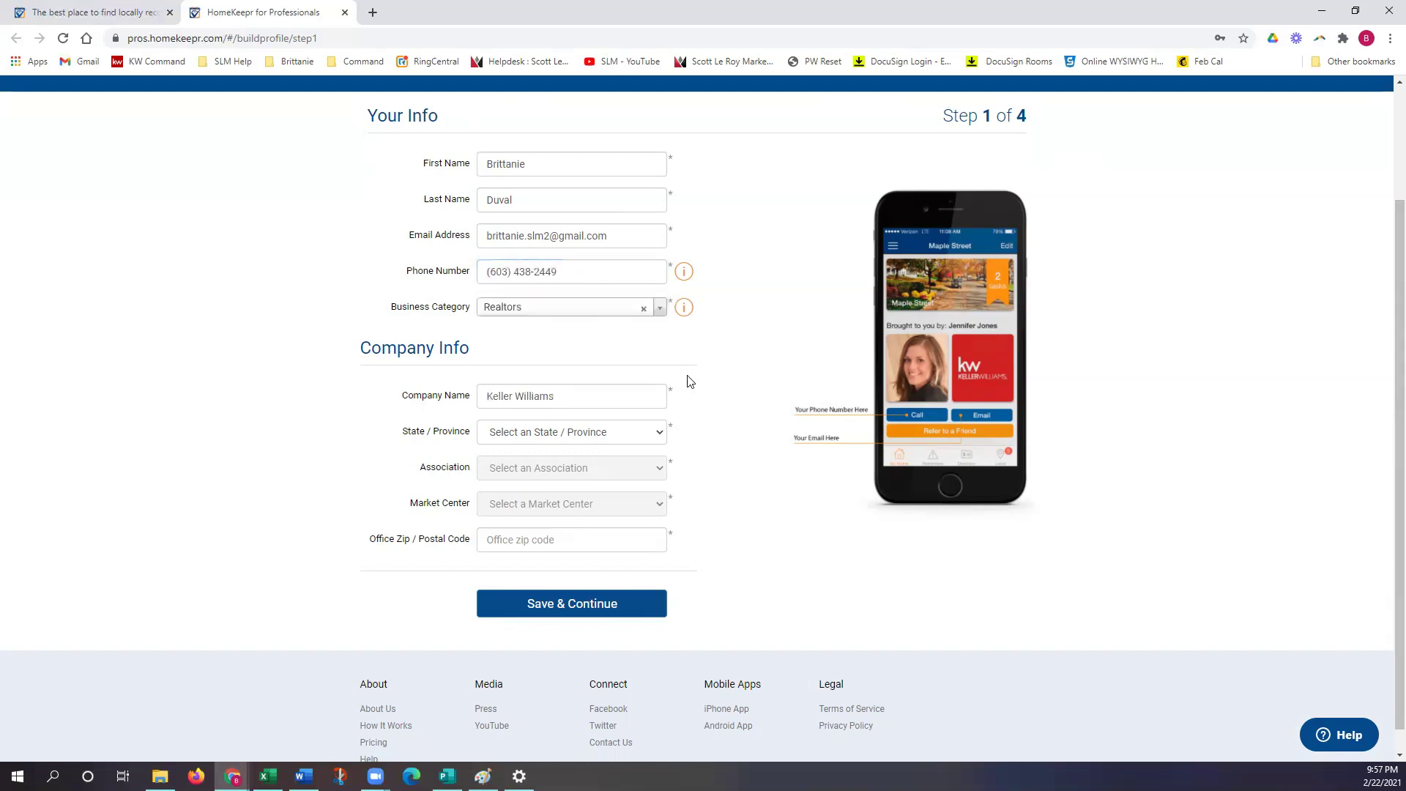
left_click(564, 434)
key("f")
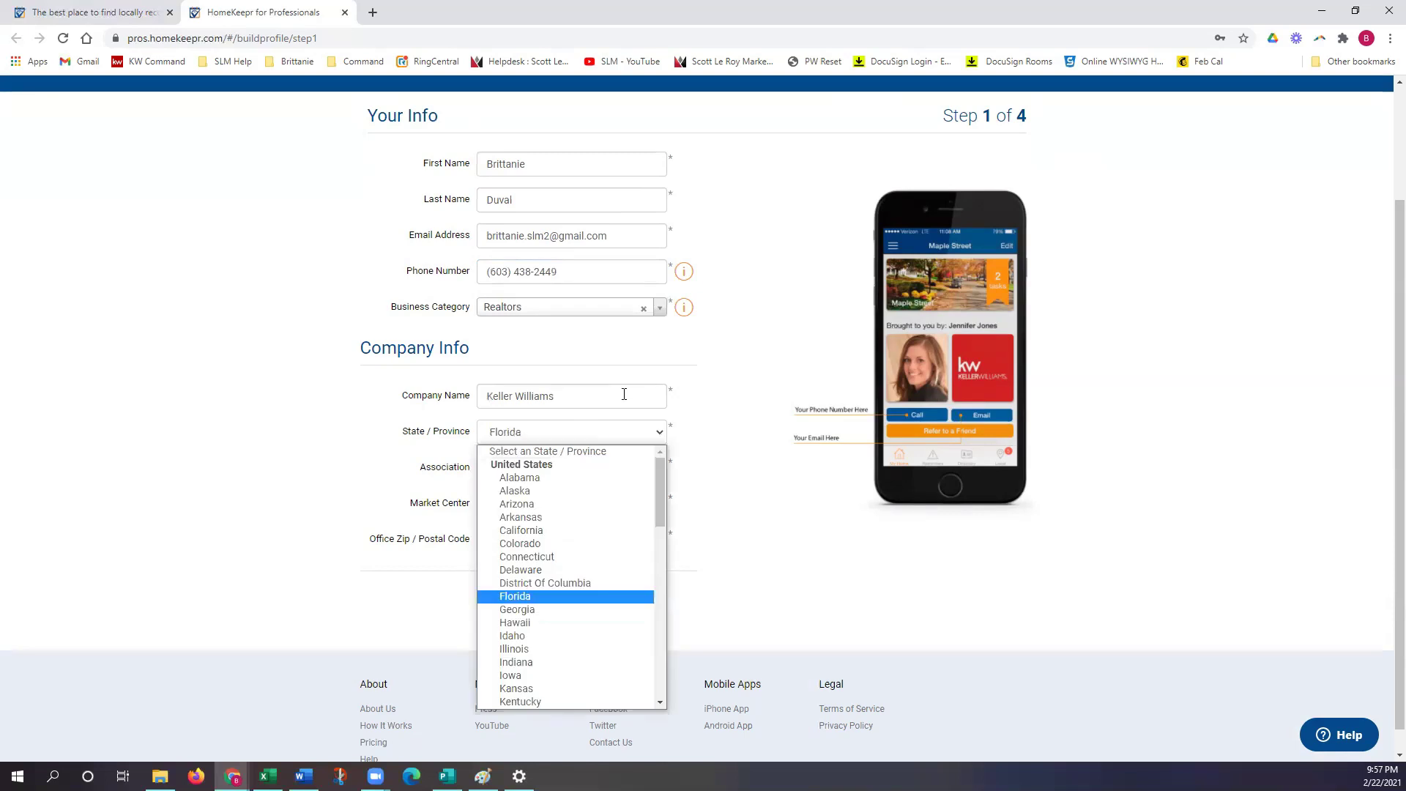
left_click(515, 596)
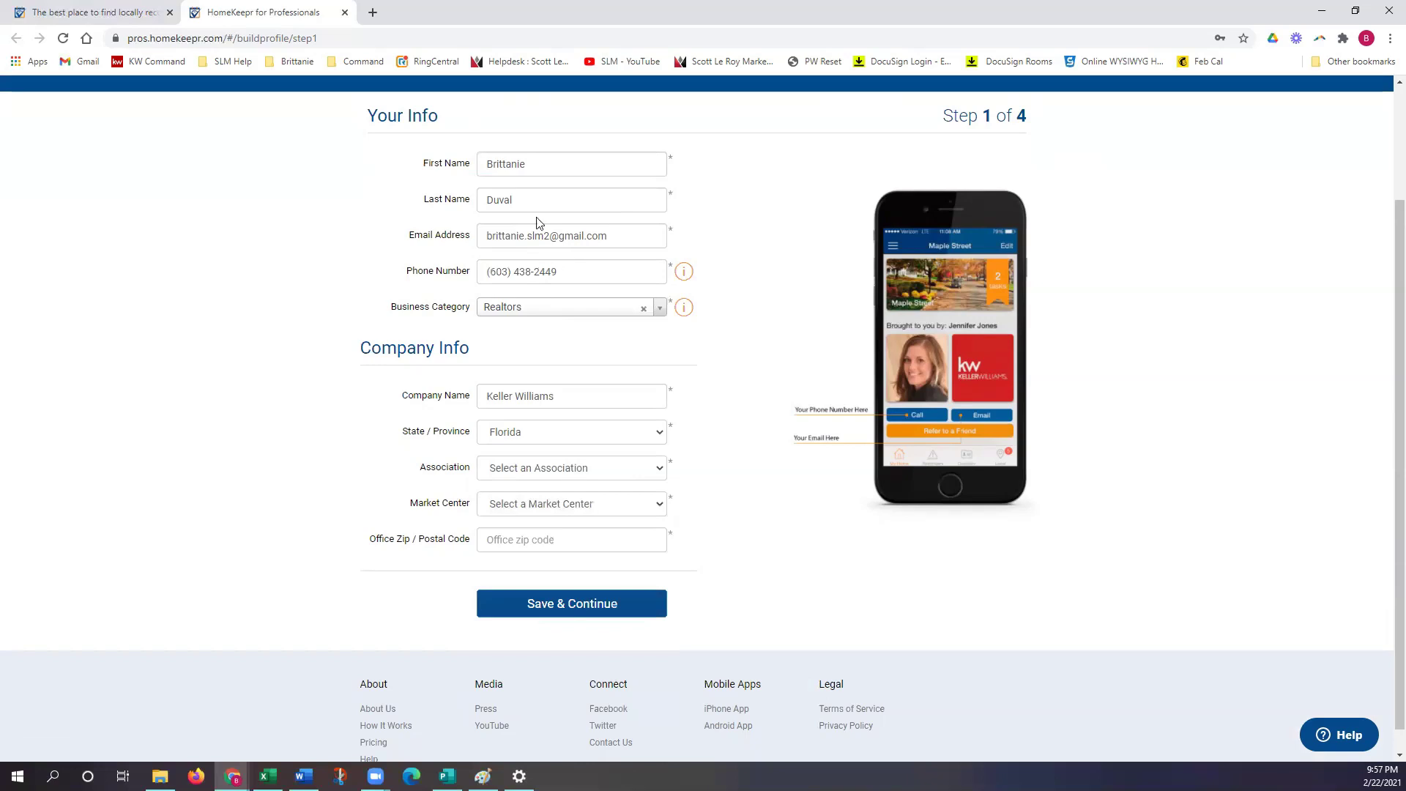
Step: Choose Realtor Association of Sarasota & Manatee as the realtor association, keeping Florida
left_click(552, 470)
type("r Association of Greater For")
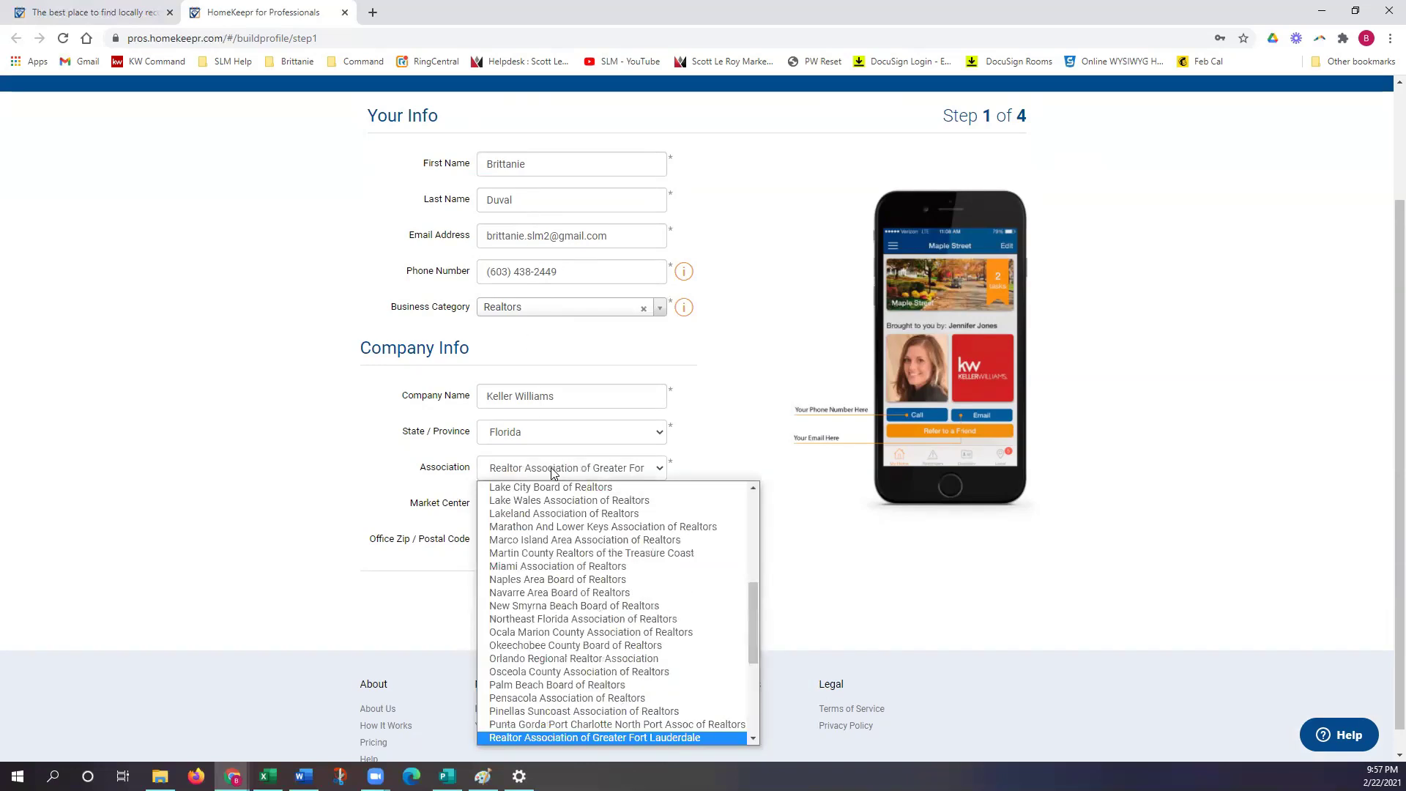
scroll(619, 586, "down", 5)
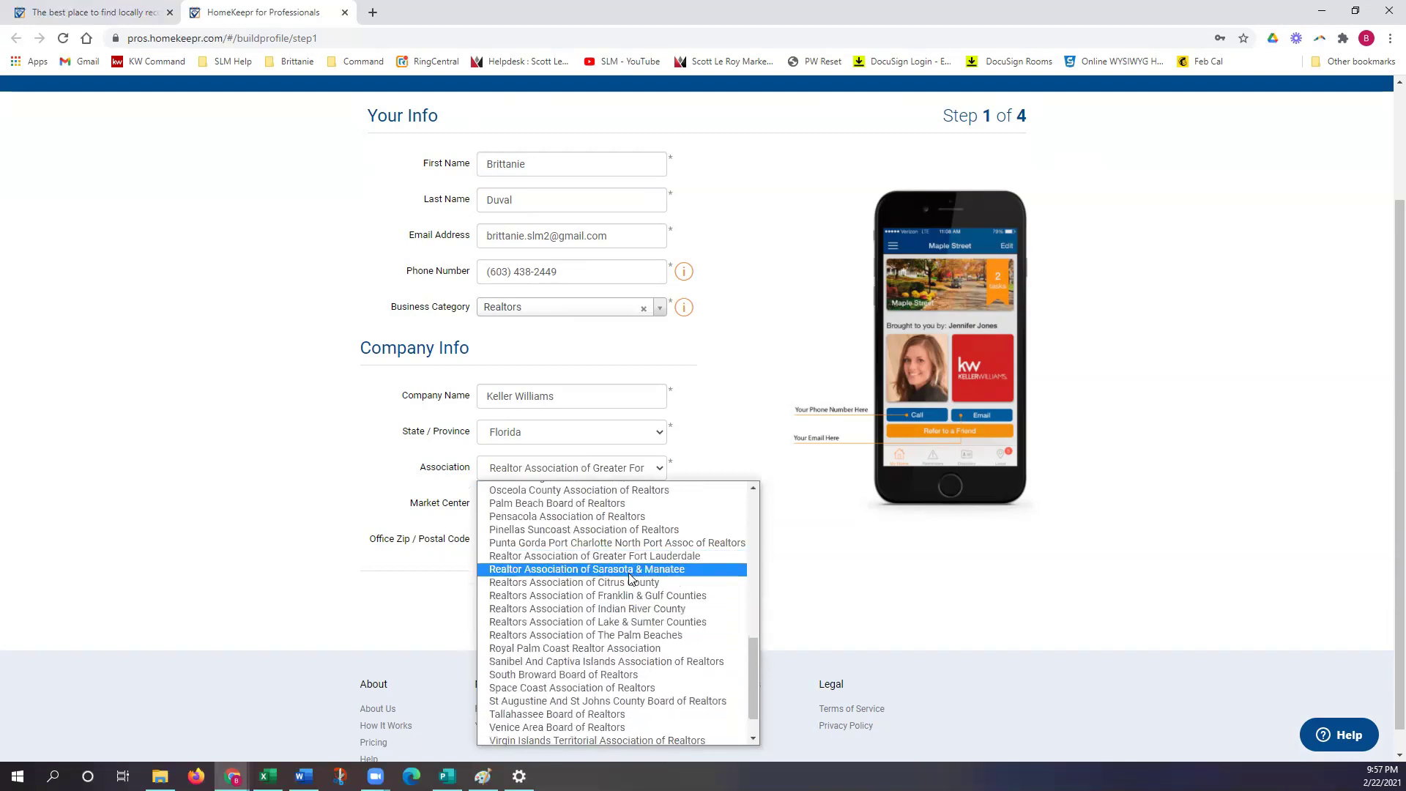
left_click(525, 440)
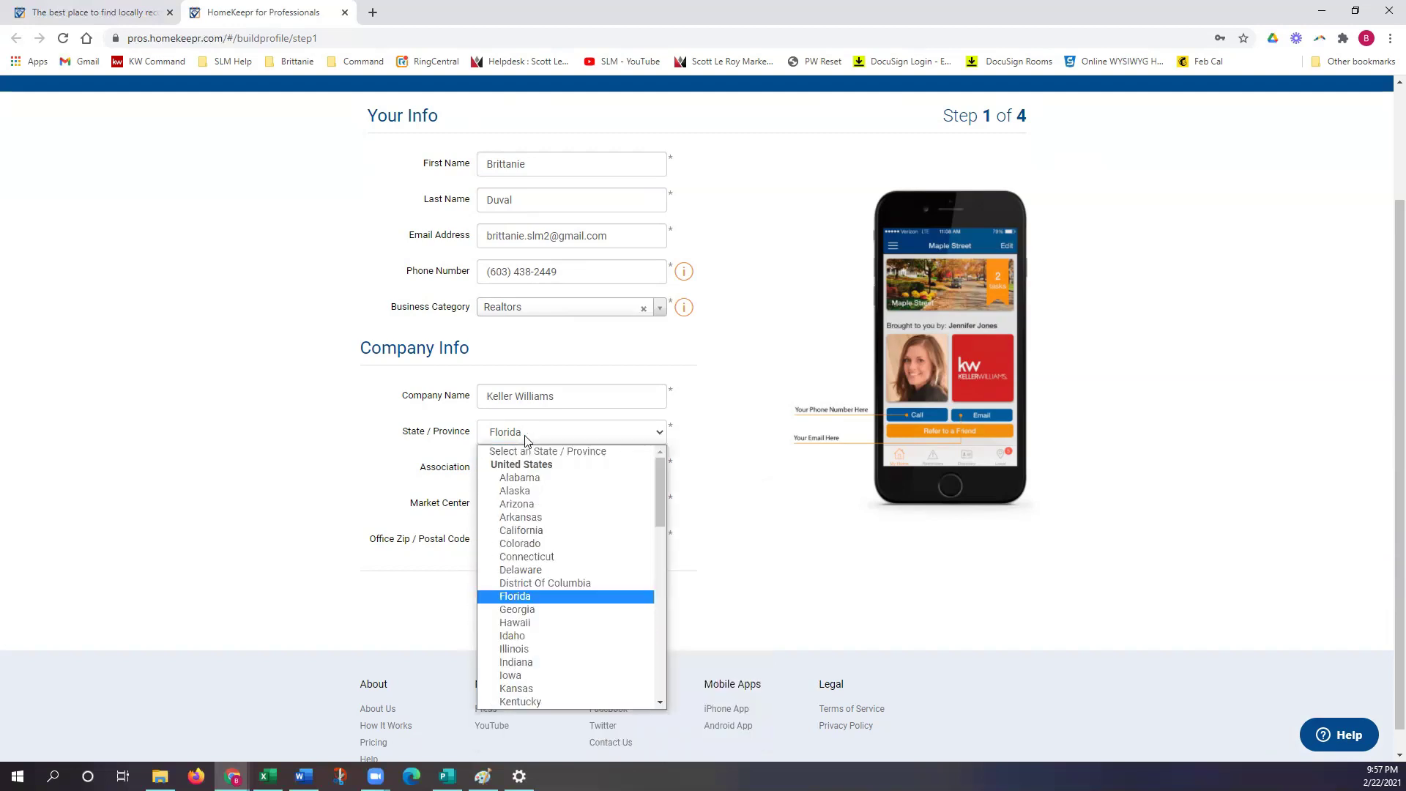
left_click(708, 457)
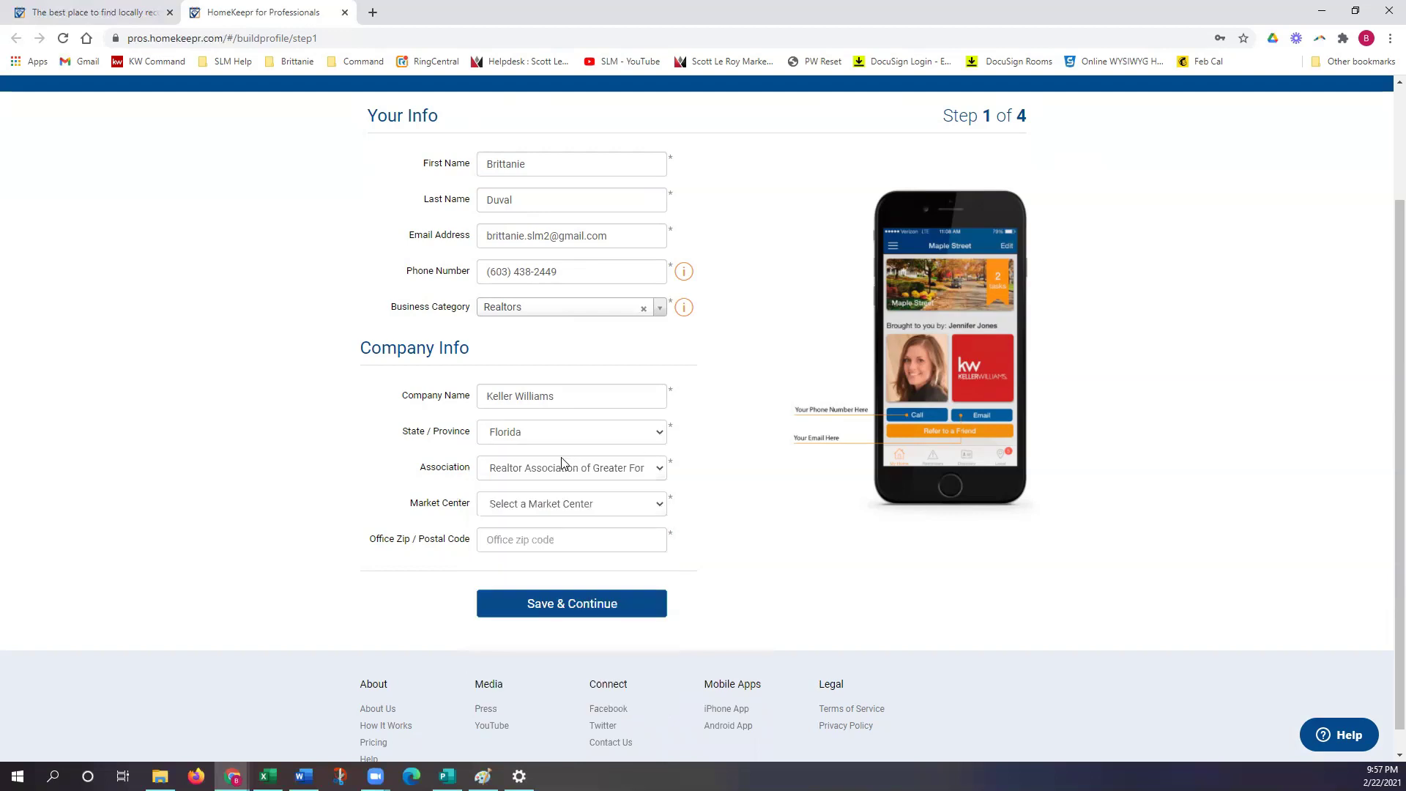
left_click(552, 477)
scroll(582, 622, "down", 5)
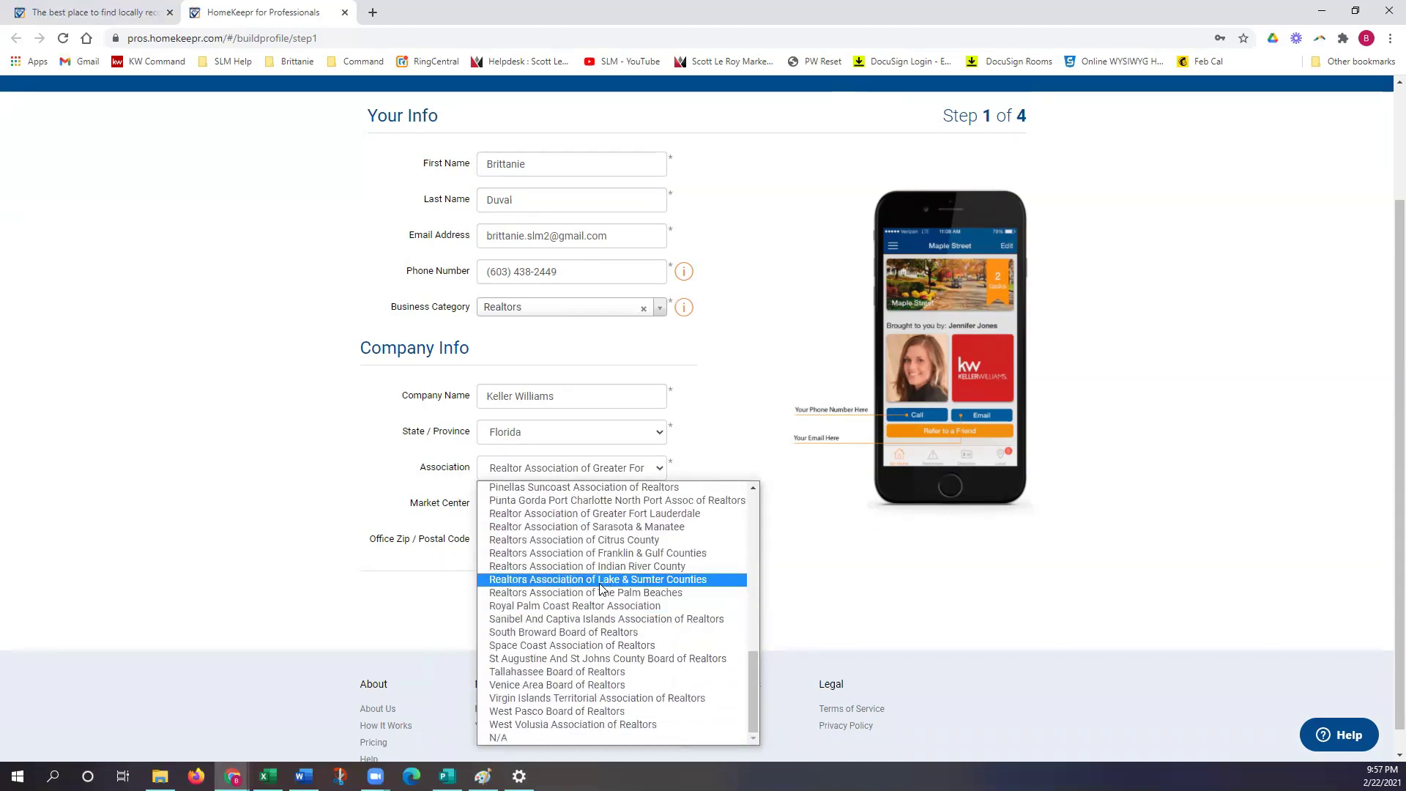
scroll(599, 589, "up", 1)
scroll(599, 589, "up", 2)
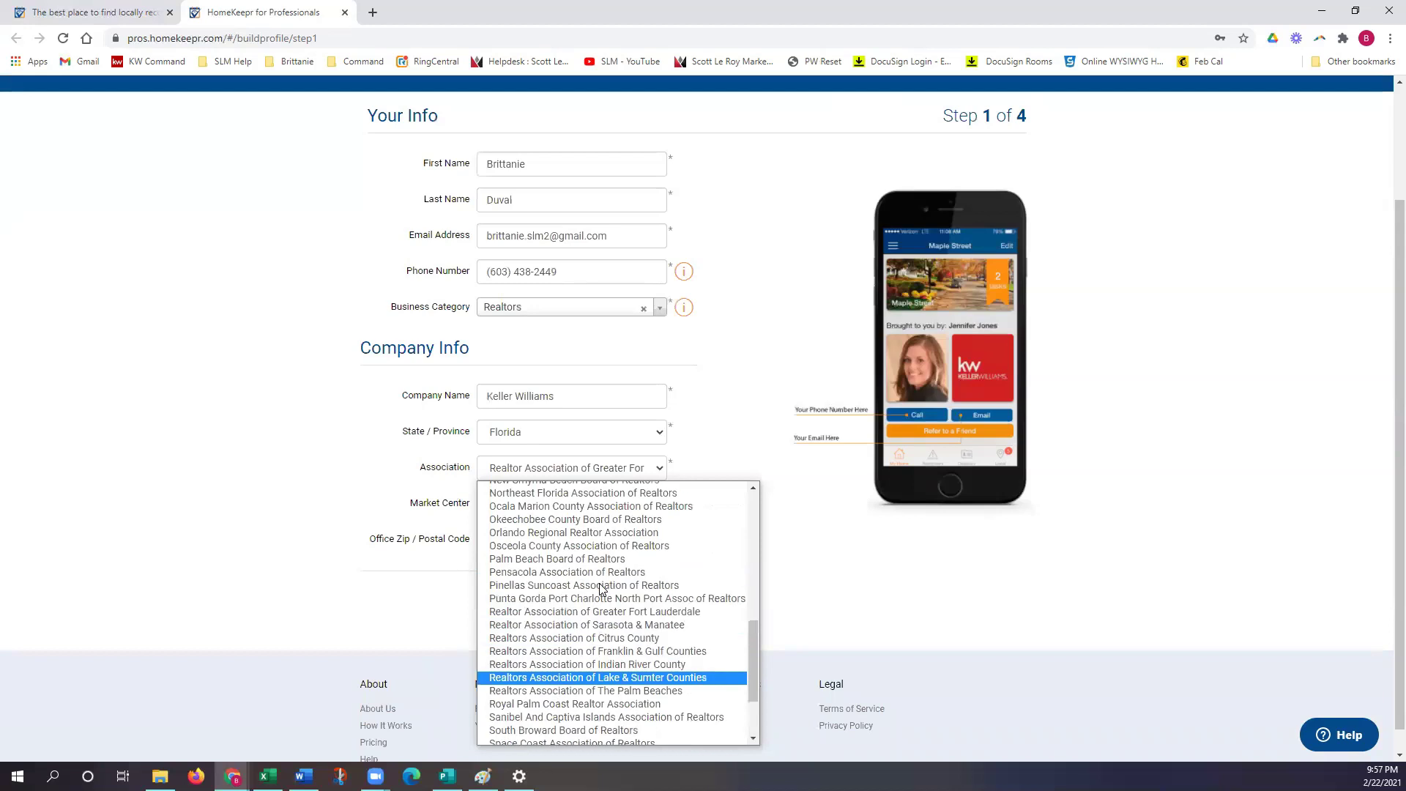
left_click(612, 625)
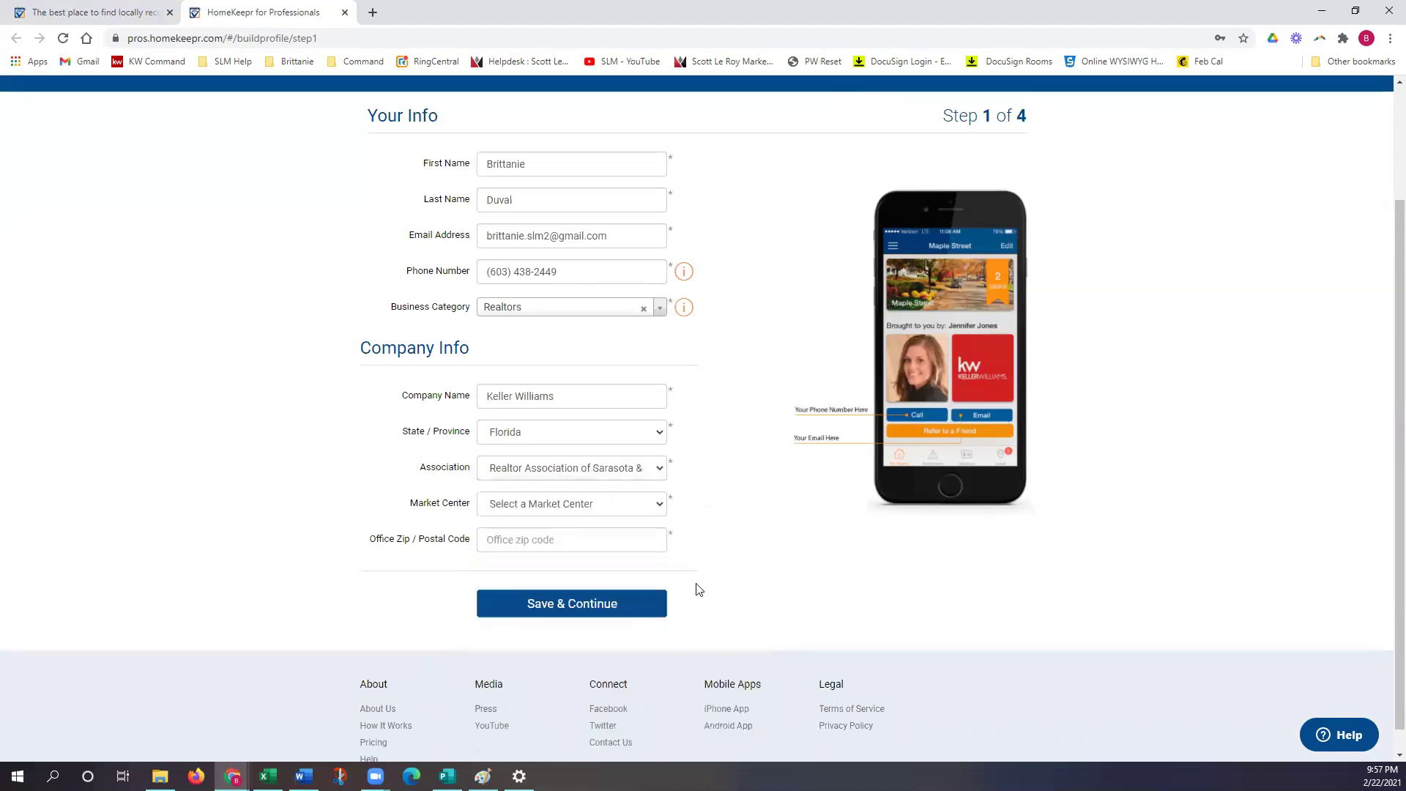
Step: Pick Bradenton - Manatee as the market center and enter the office zip code
left_click(611, 506)
scroll(592, 436, "down", 4)
scroll(592, 432, "down", 5)
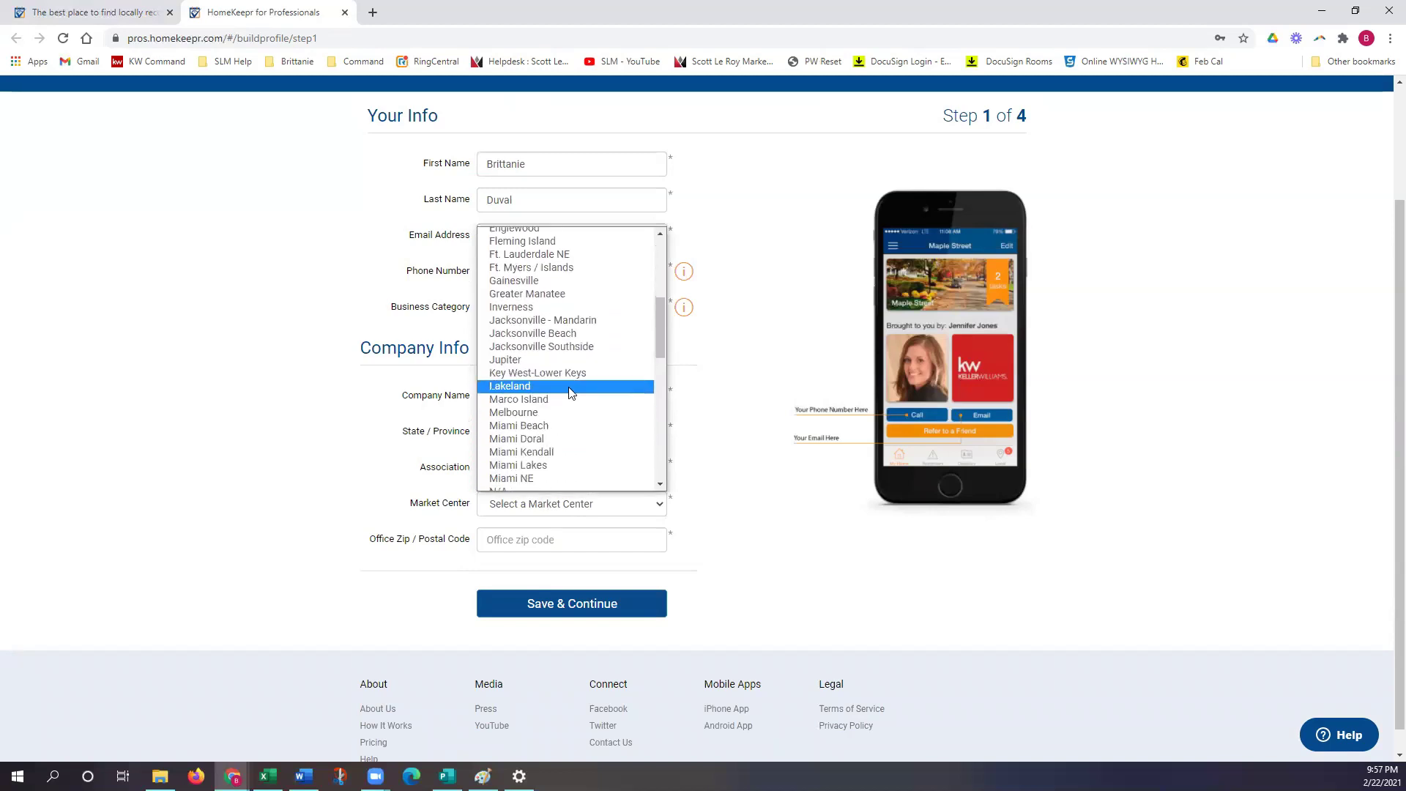
scroll(586, 352, "up", 3)
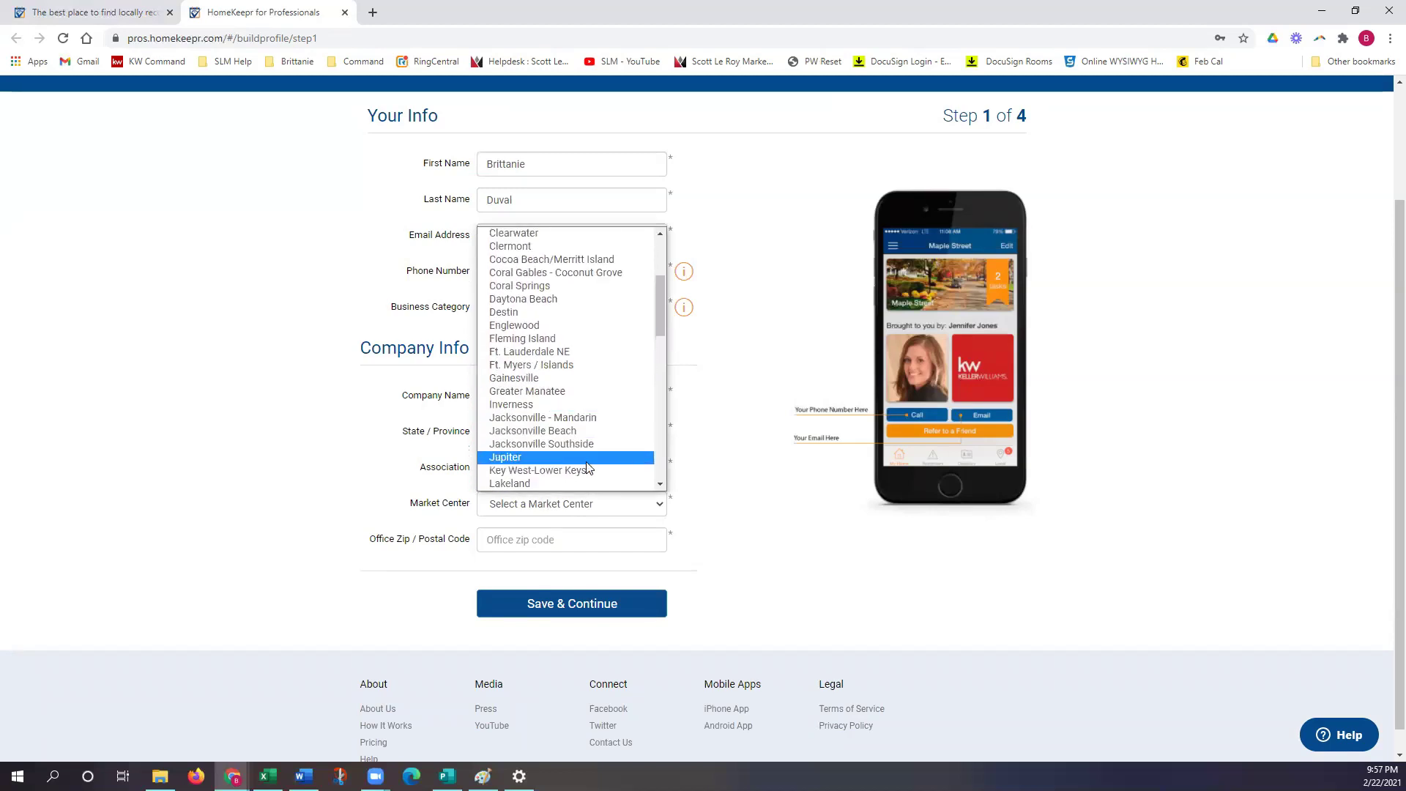
scroll(580, 477, "down", 3)
scroll(569, 386, "up", 6)
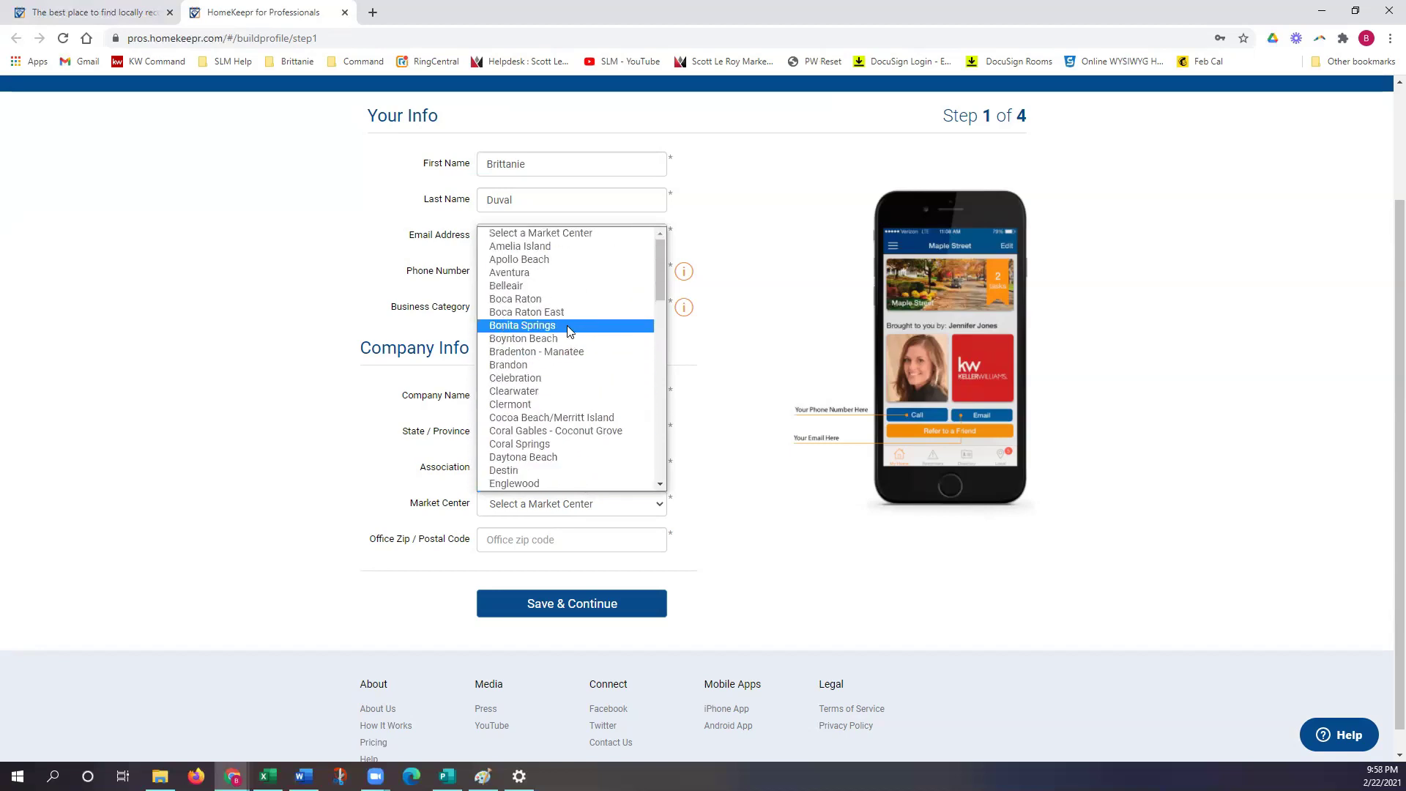
left_click(564, 348)
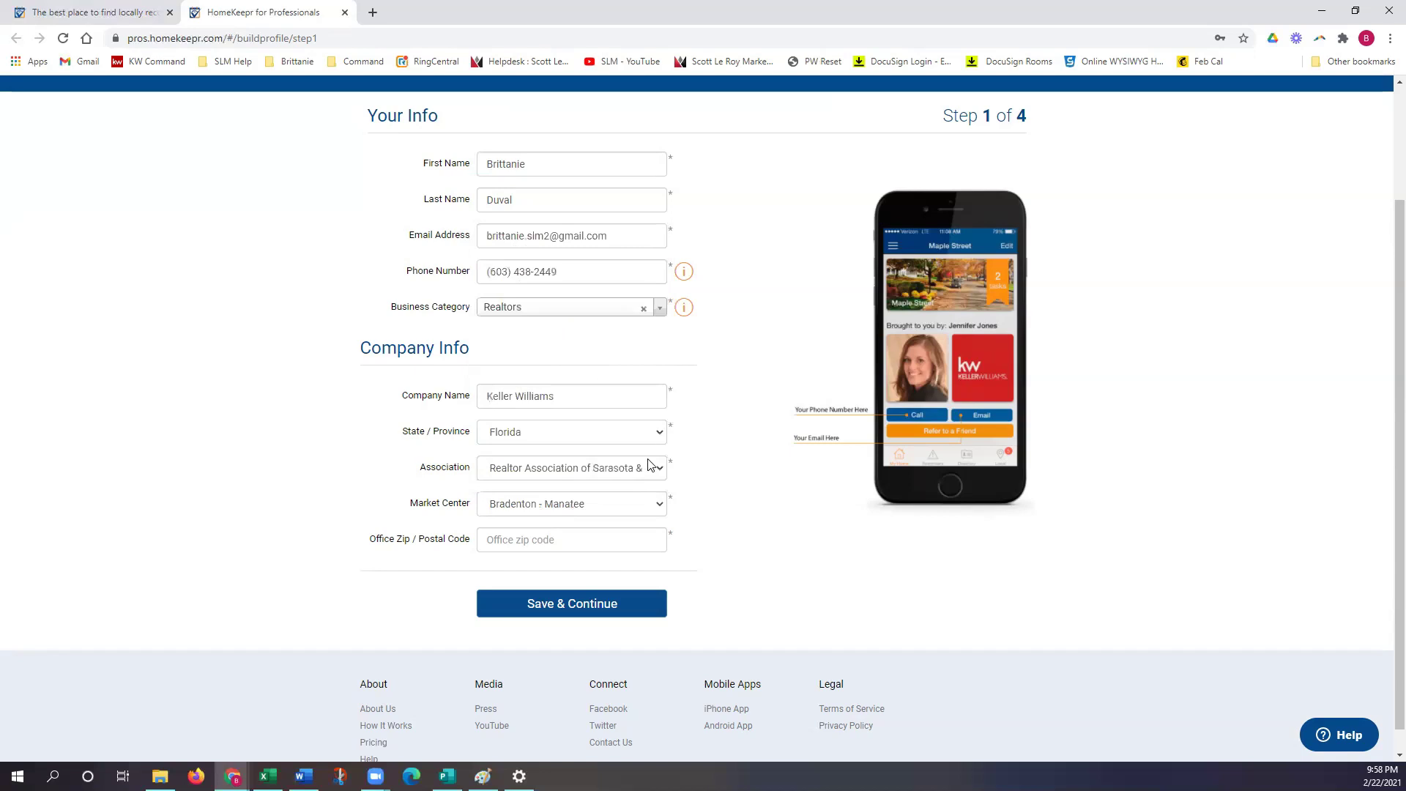
left_click(577, 530)
type("34207")
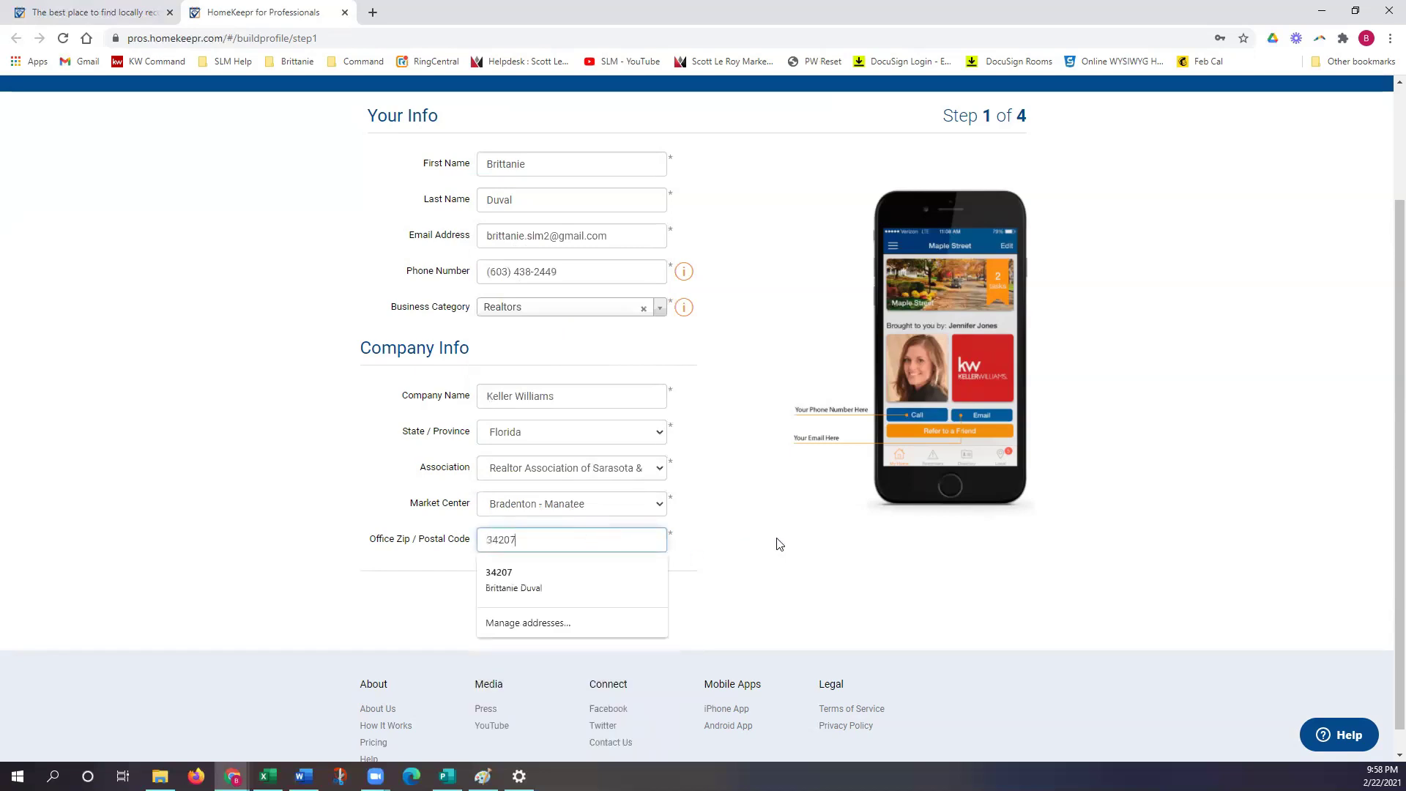
left_click(778, 543)
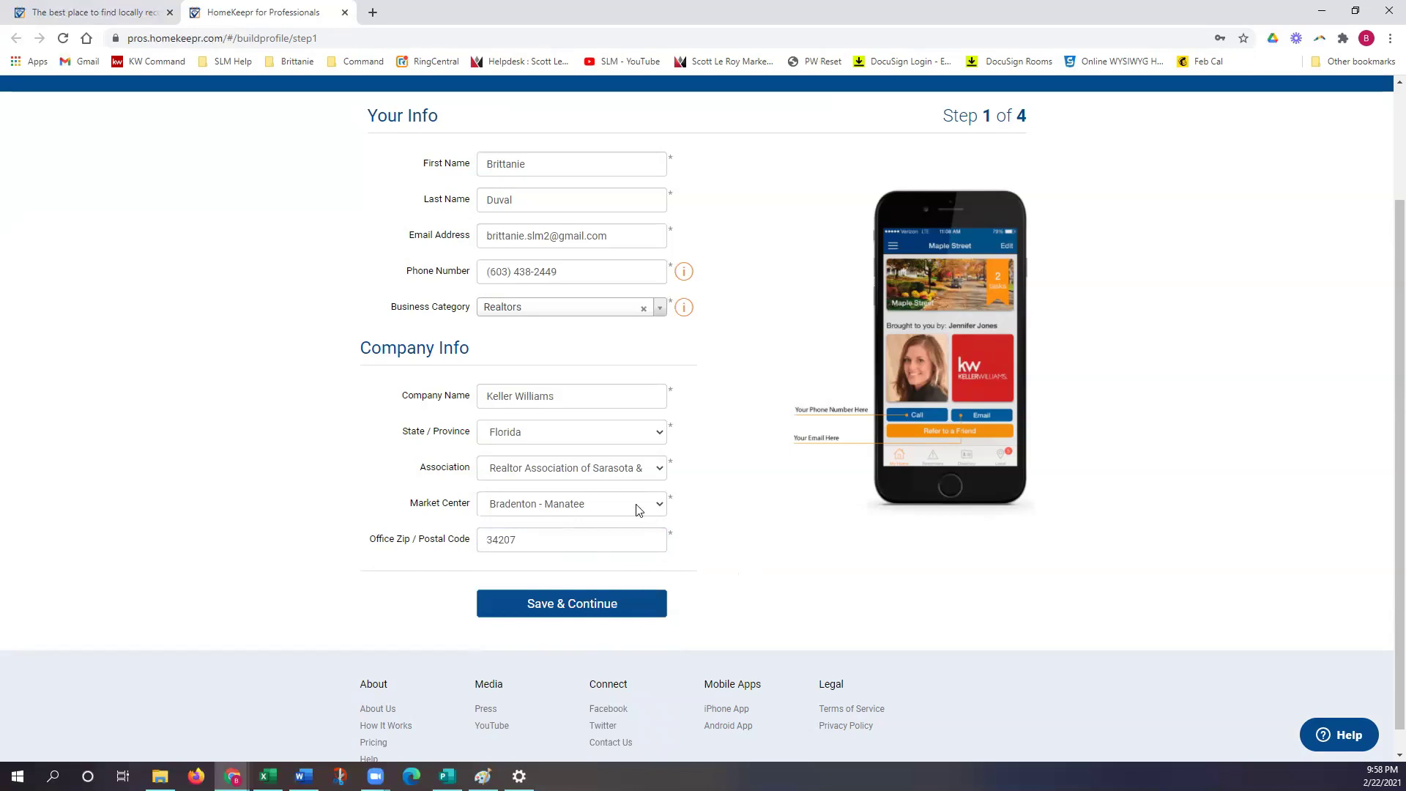
Step: Save the profile details, skip the personal photo, and save the company logo step
left_click(654, 613)
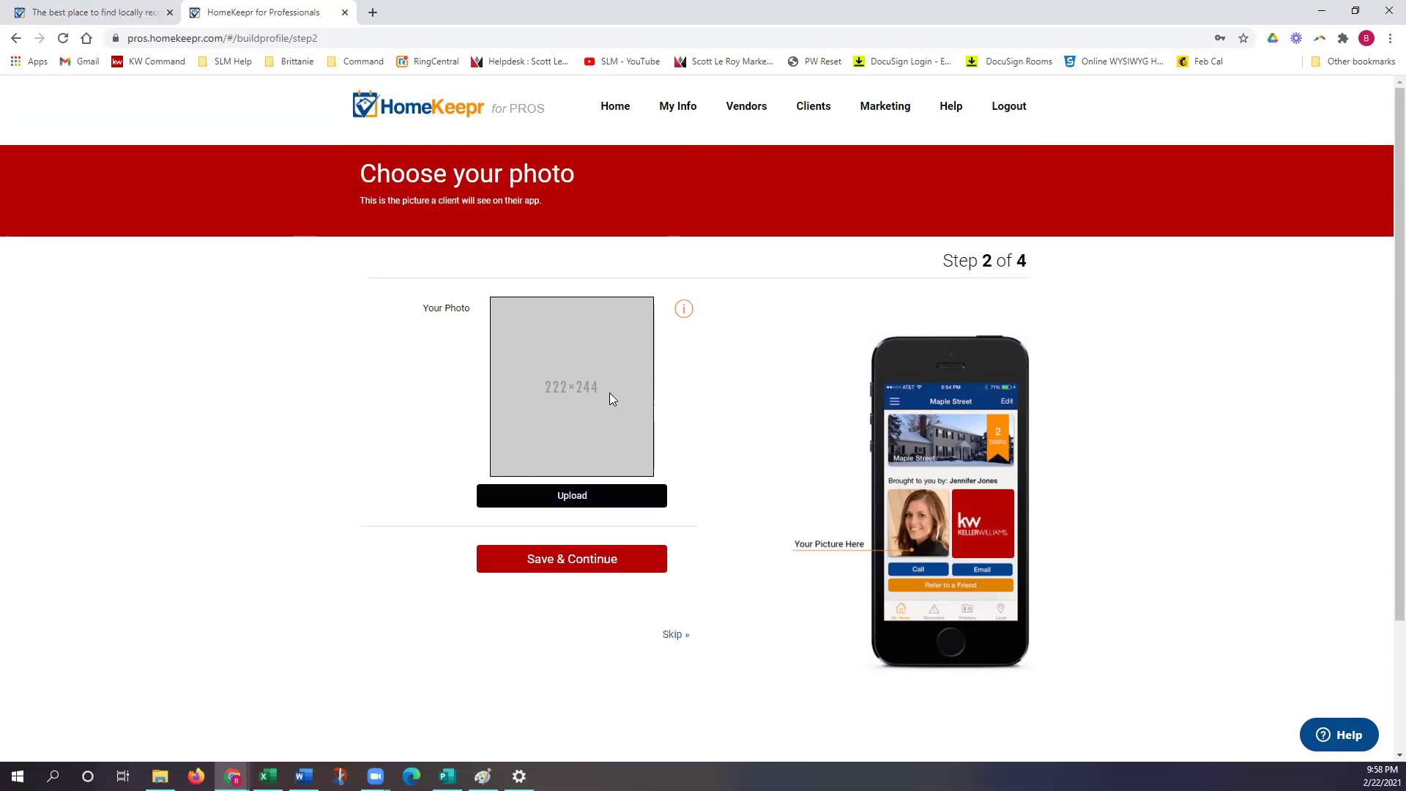
left_click(675, 635)
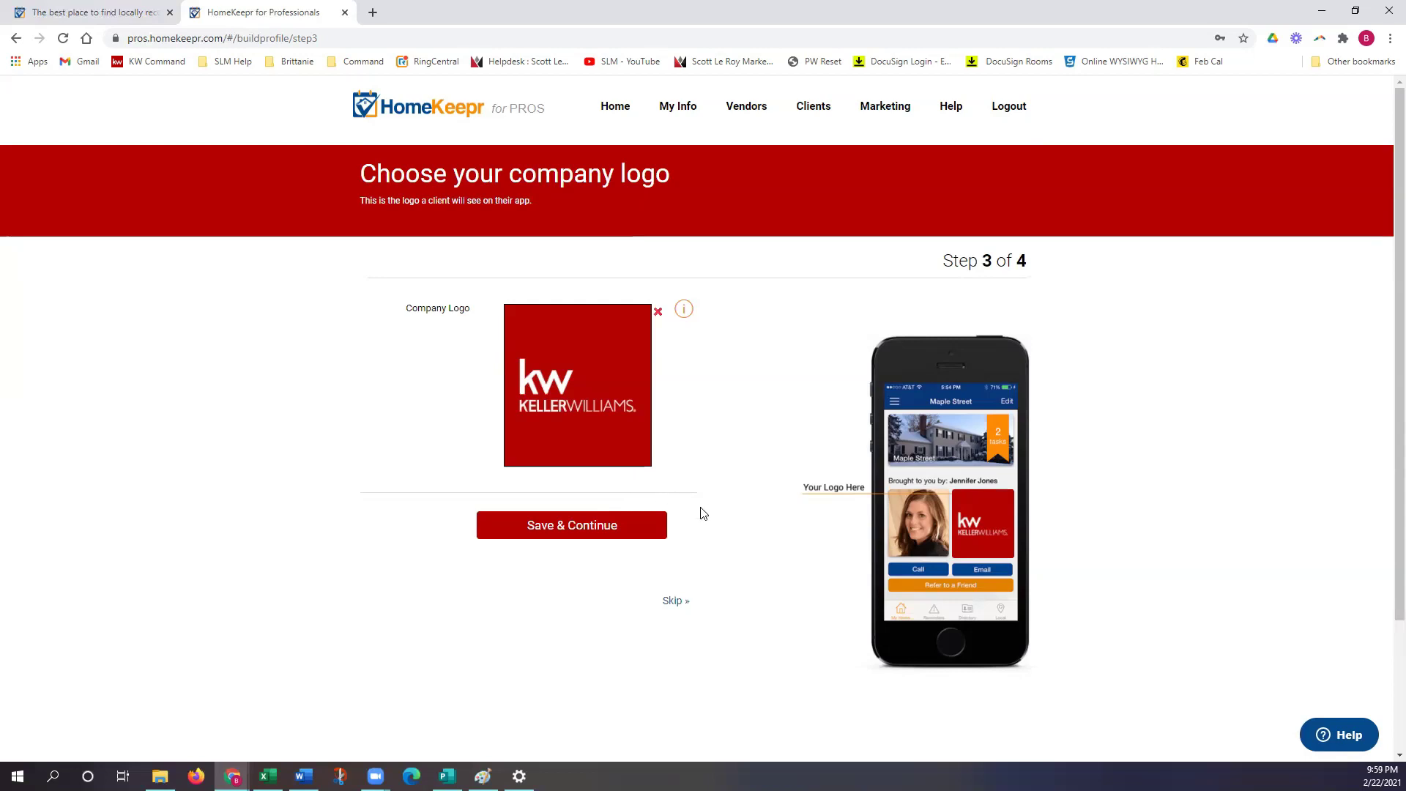
left_click(606, 532)
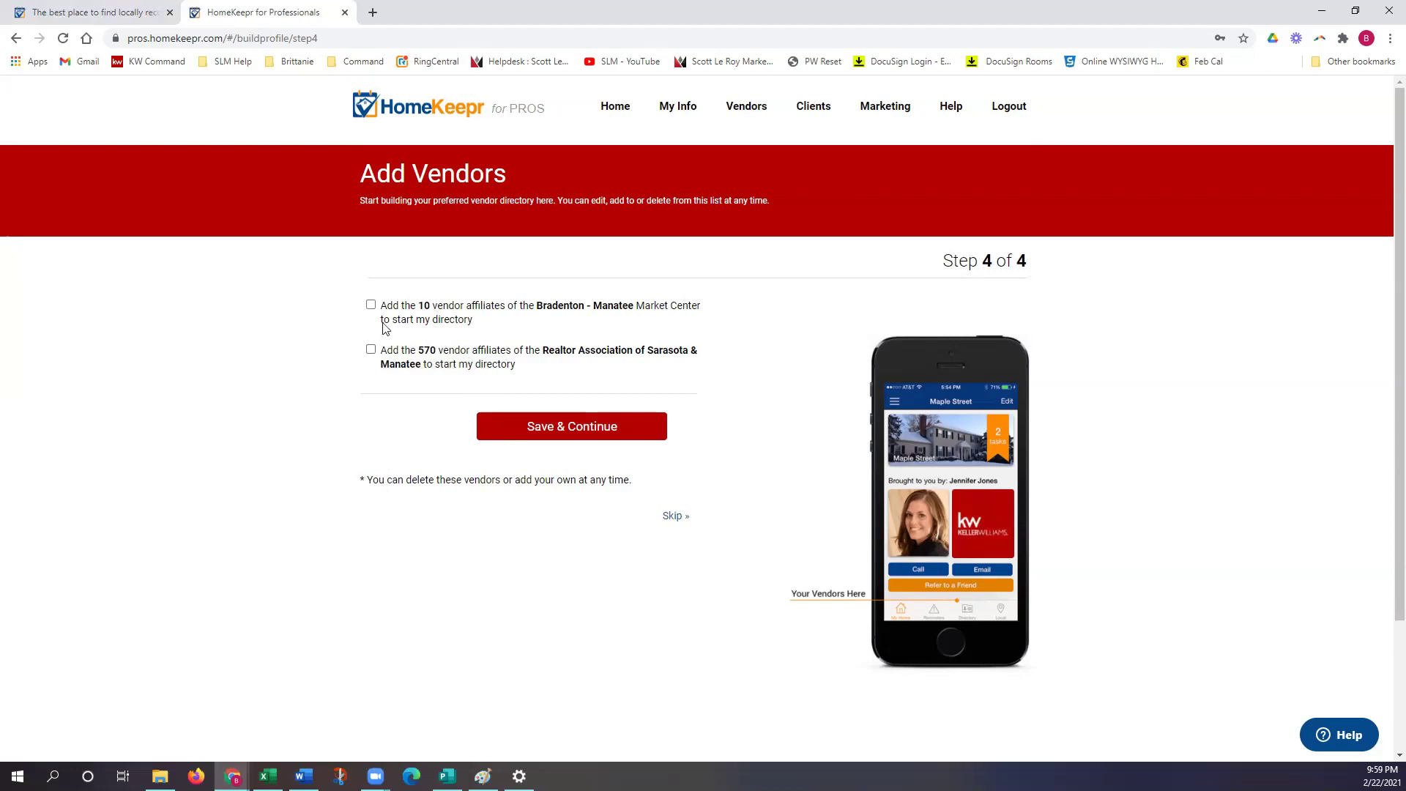
Step: Tick the Bradenton - Manatee and Realtor Association of Sarasota & Manatee vendor groups
left_click(371, 305)
left_click(370, 351)
Step: Save the vendor choices, then go to My Dashboard and scroll through it
left_click(590, 436)
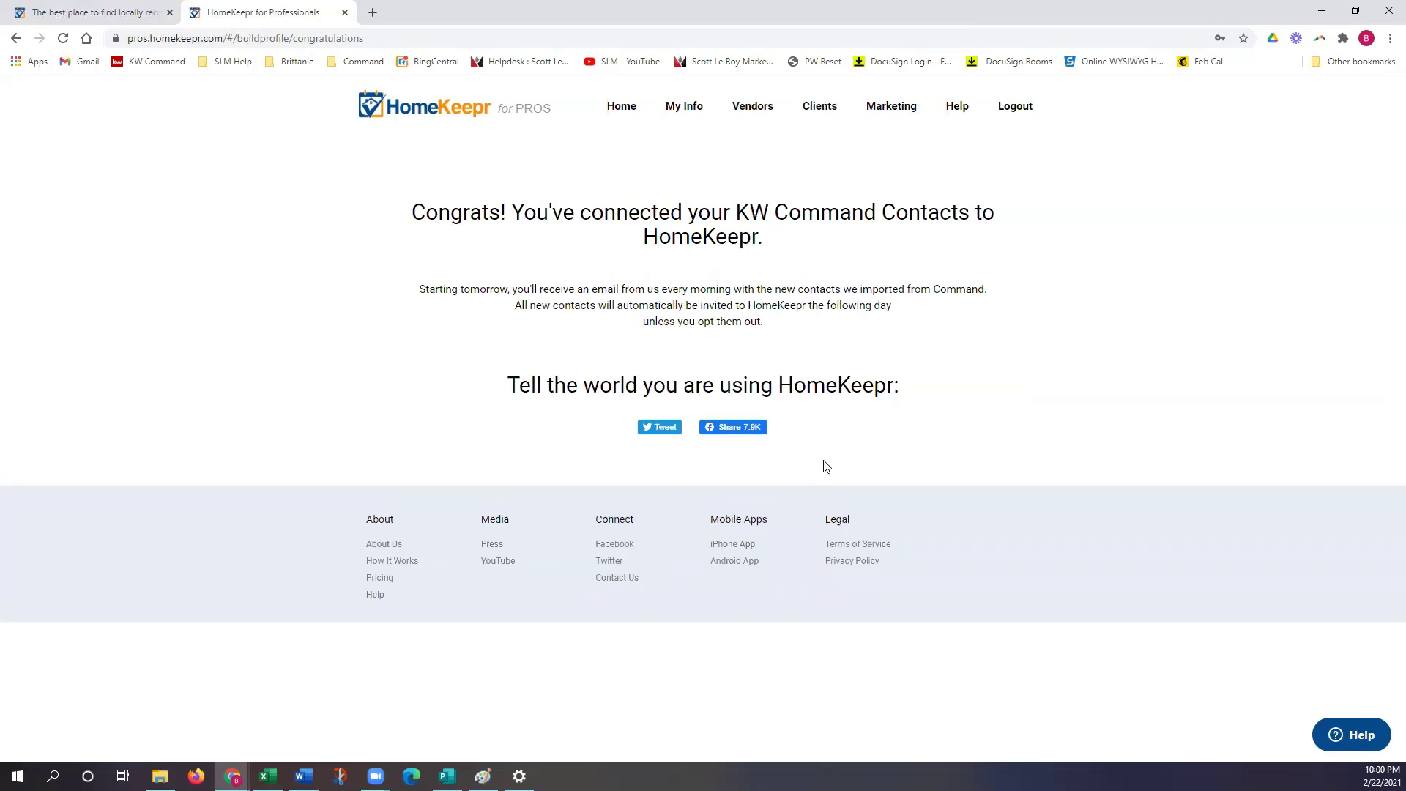
left_click(624, 122)
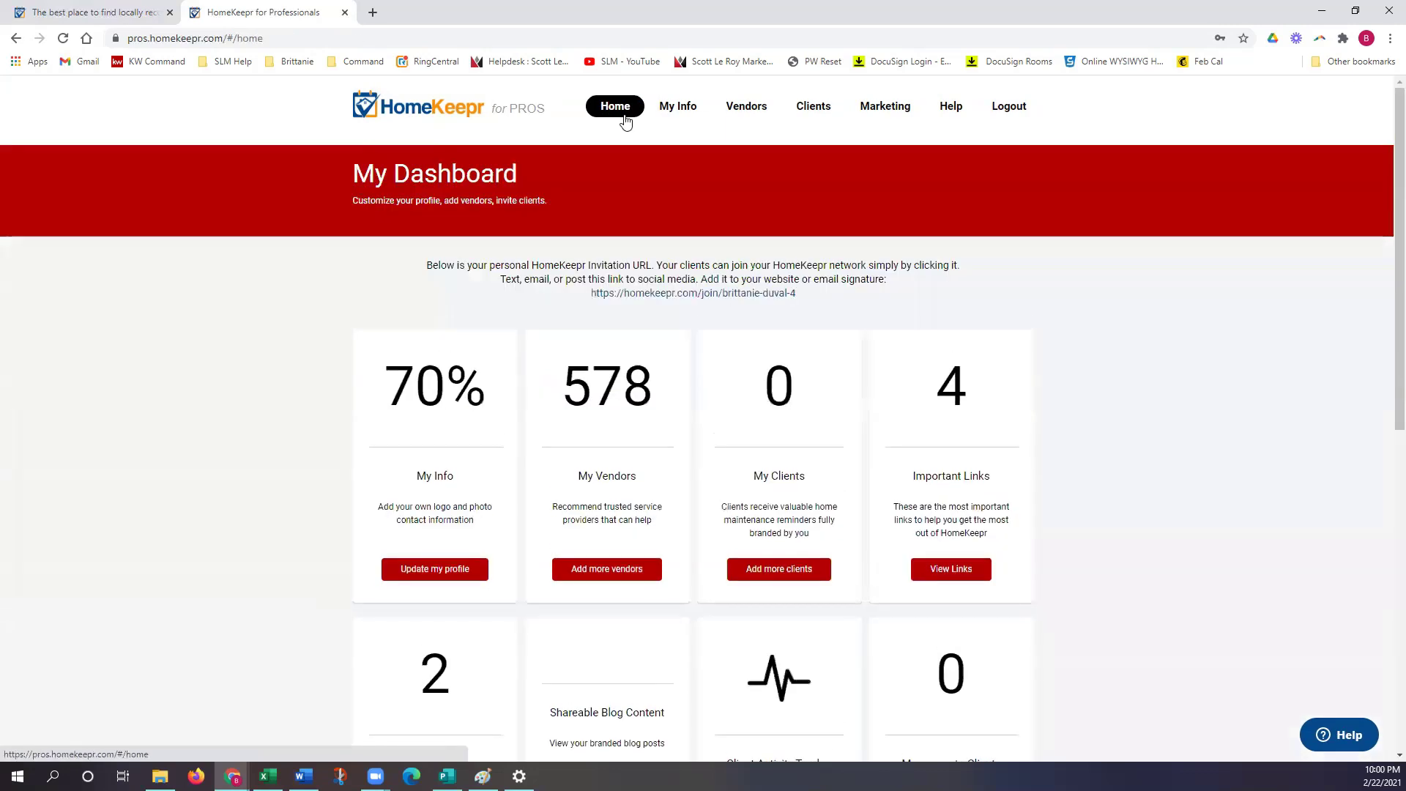
scroll(649, 357, "down", 1)
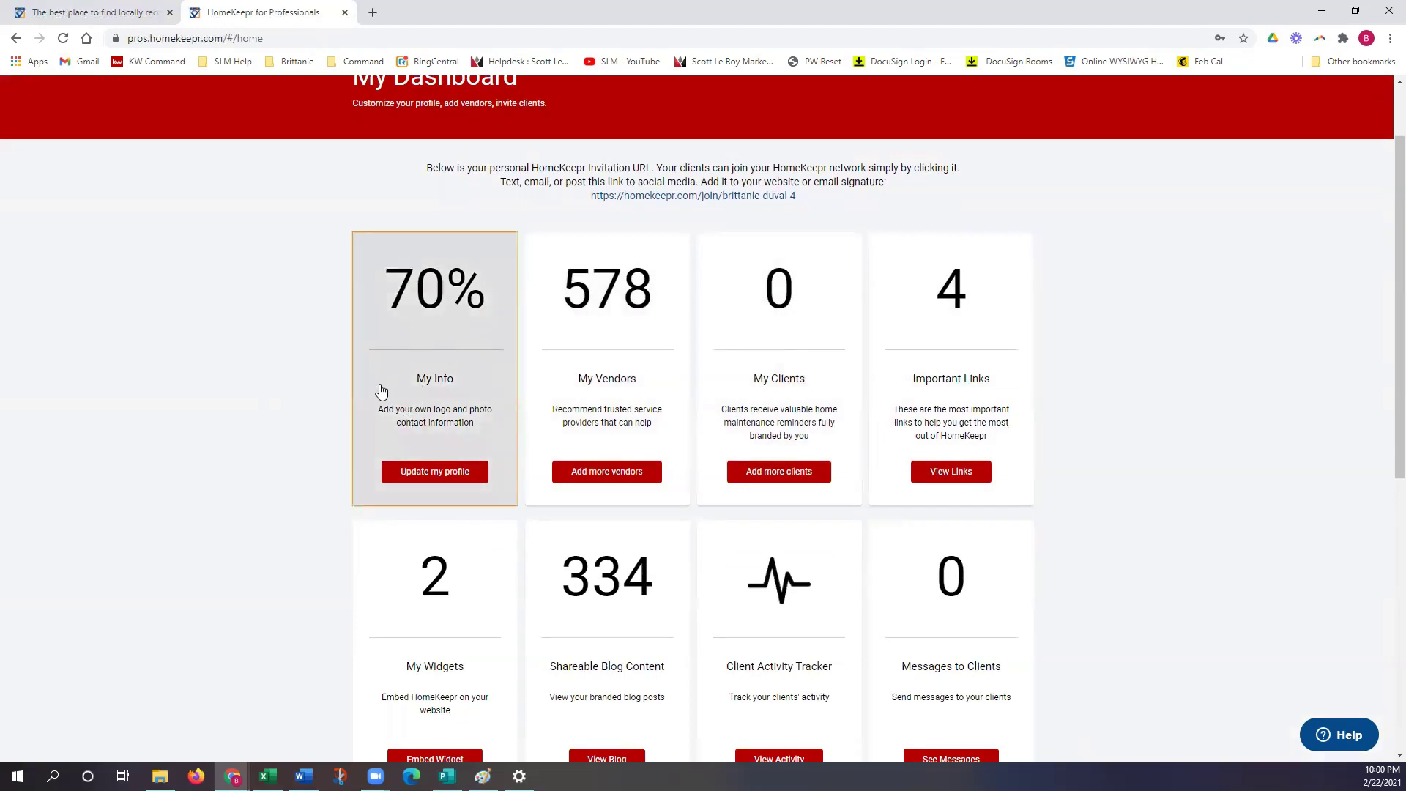
Step: Browse the My Info profile form, then return to My Dashboard
left_click(439, 432)
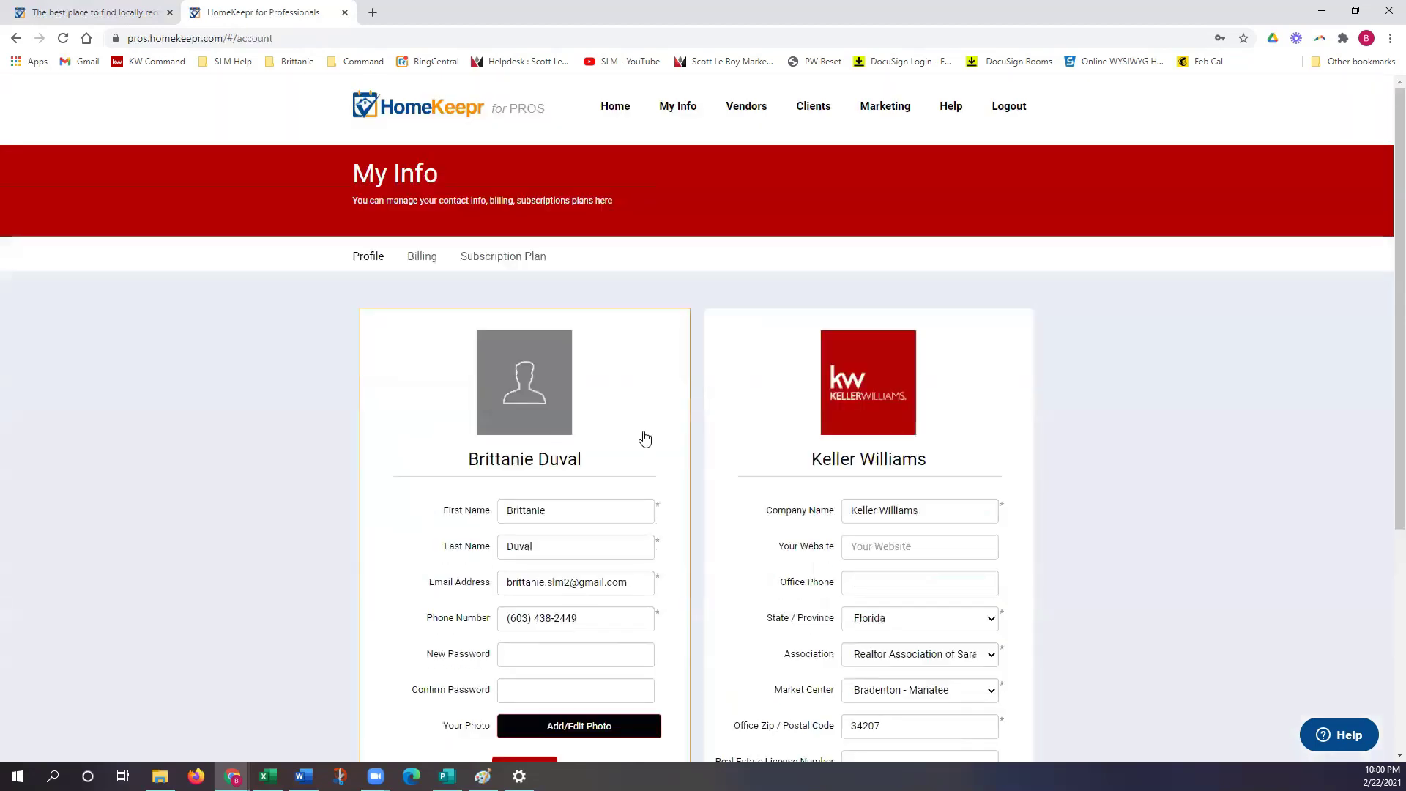
scroll(644, 438, "down", 2)
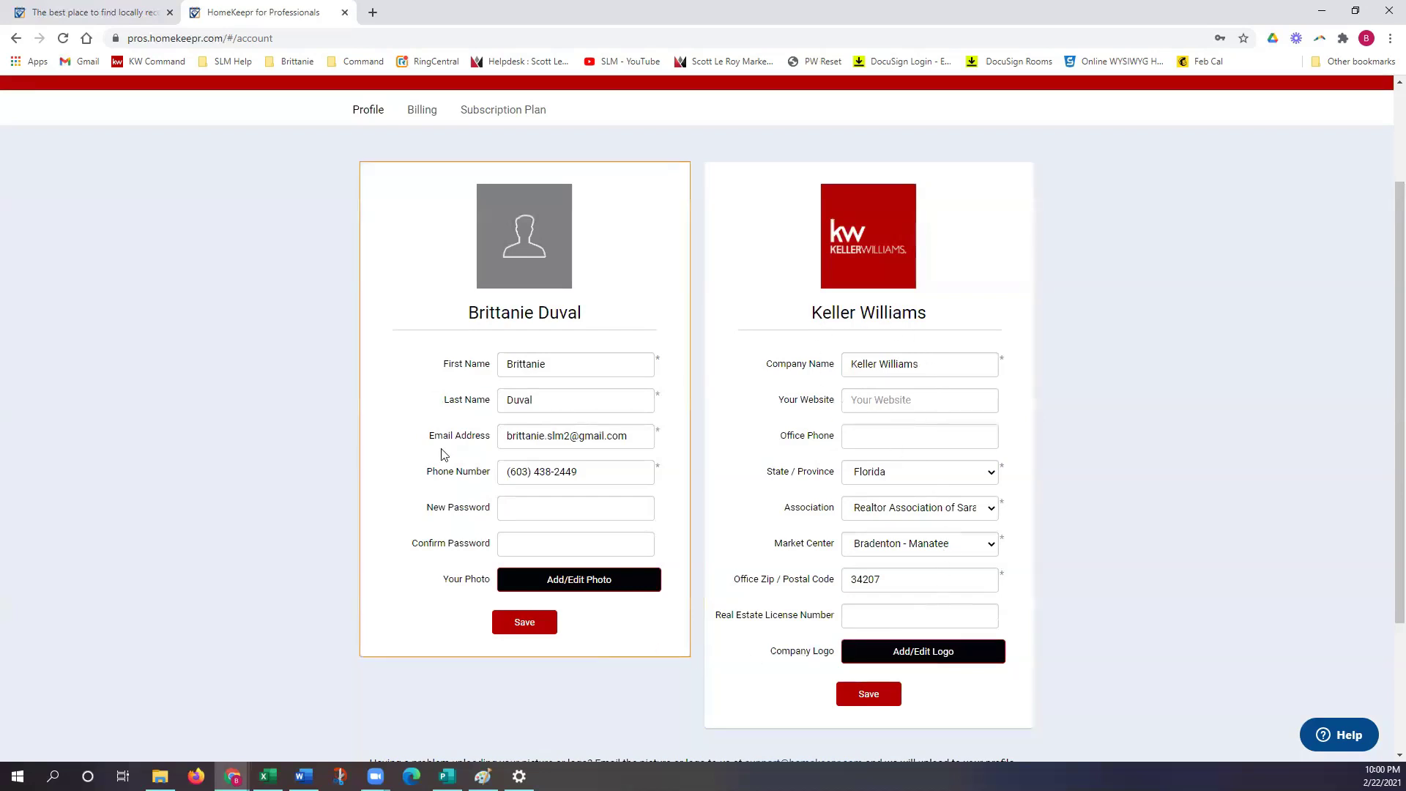
scroll(864, 556, "down", 1)
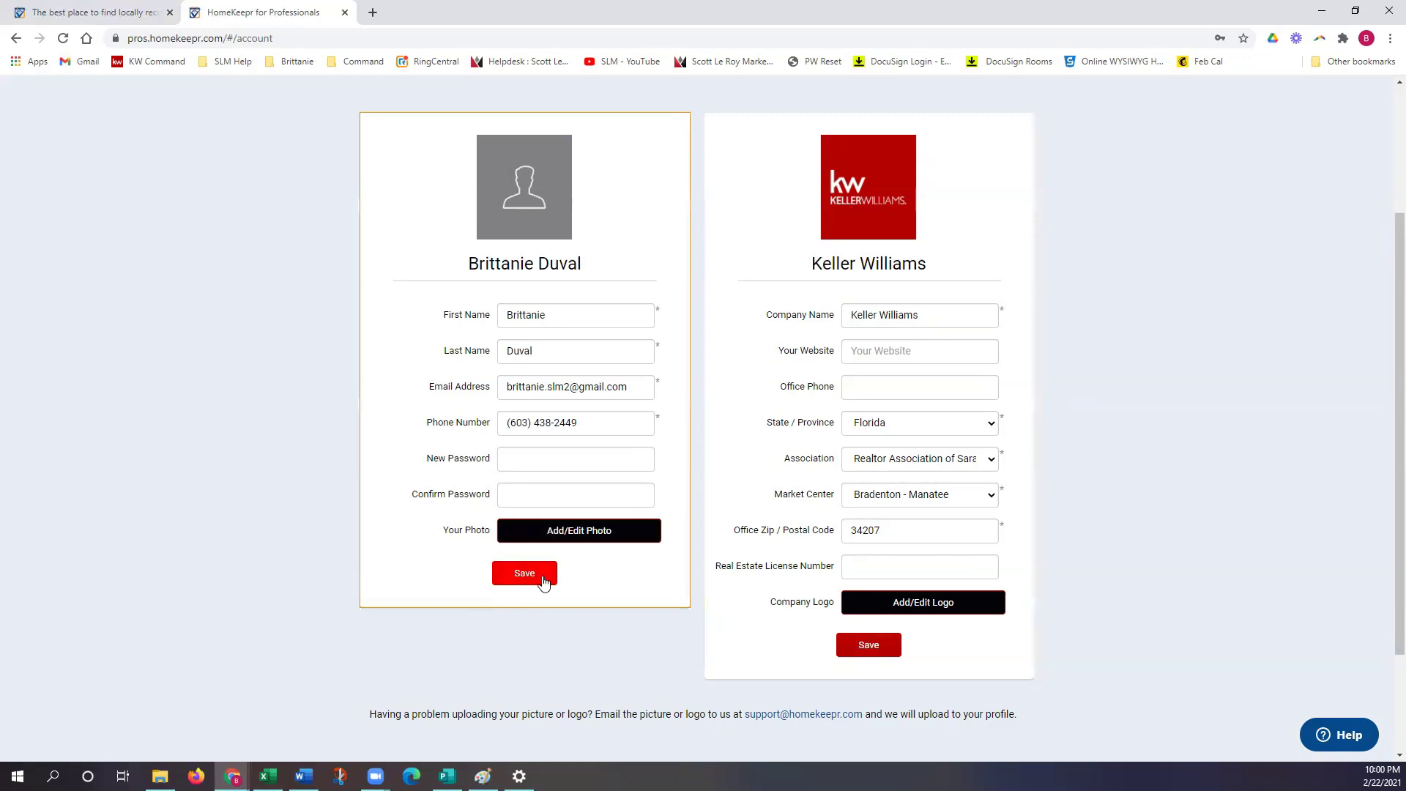
scroll(634, 645, "down", 1)
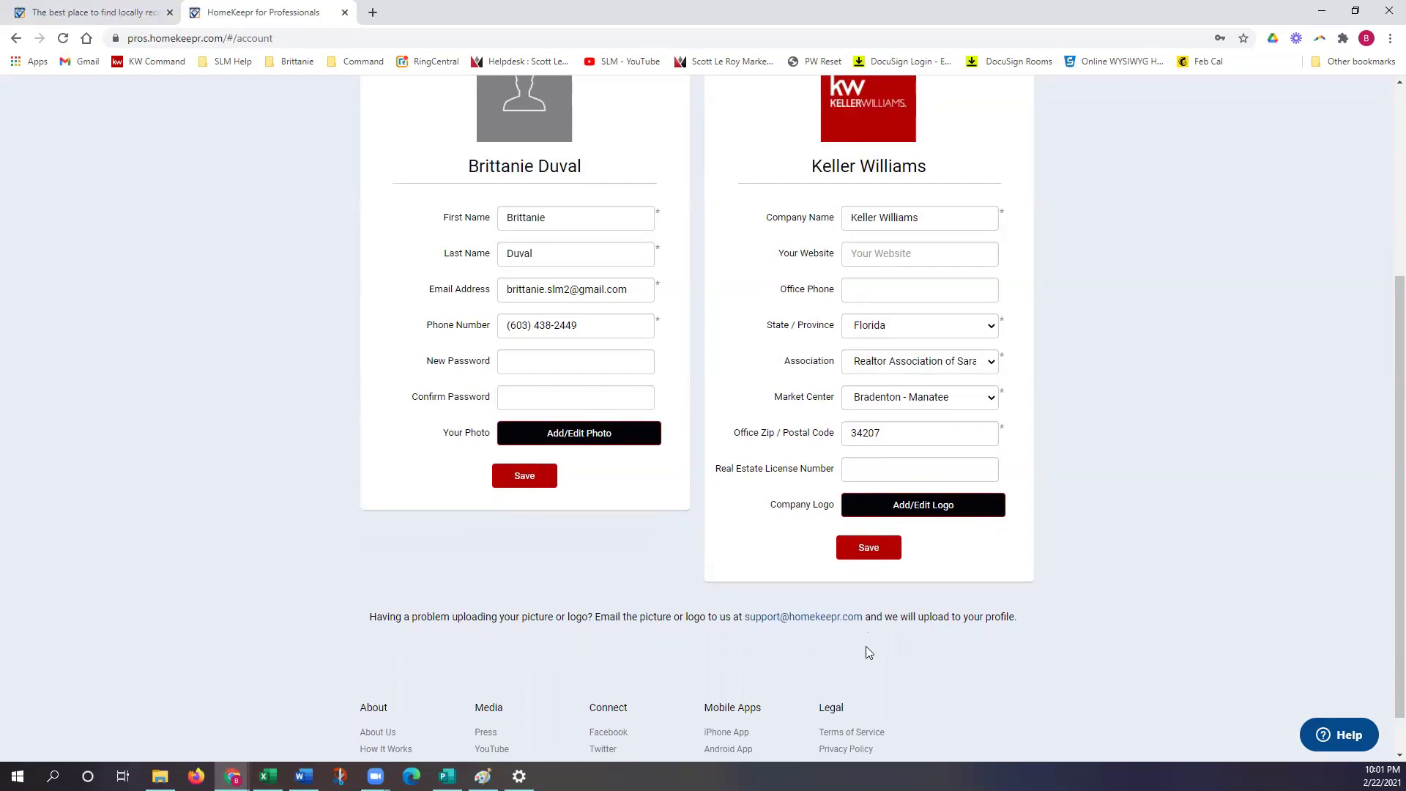
scroll(859, 647, "up", 2)
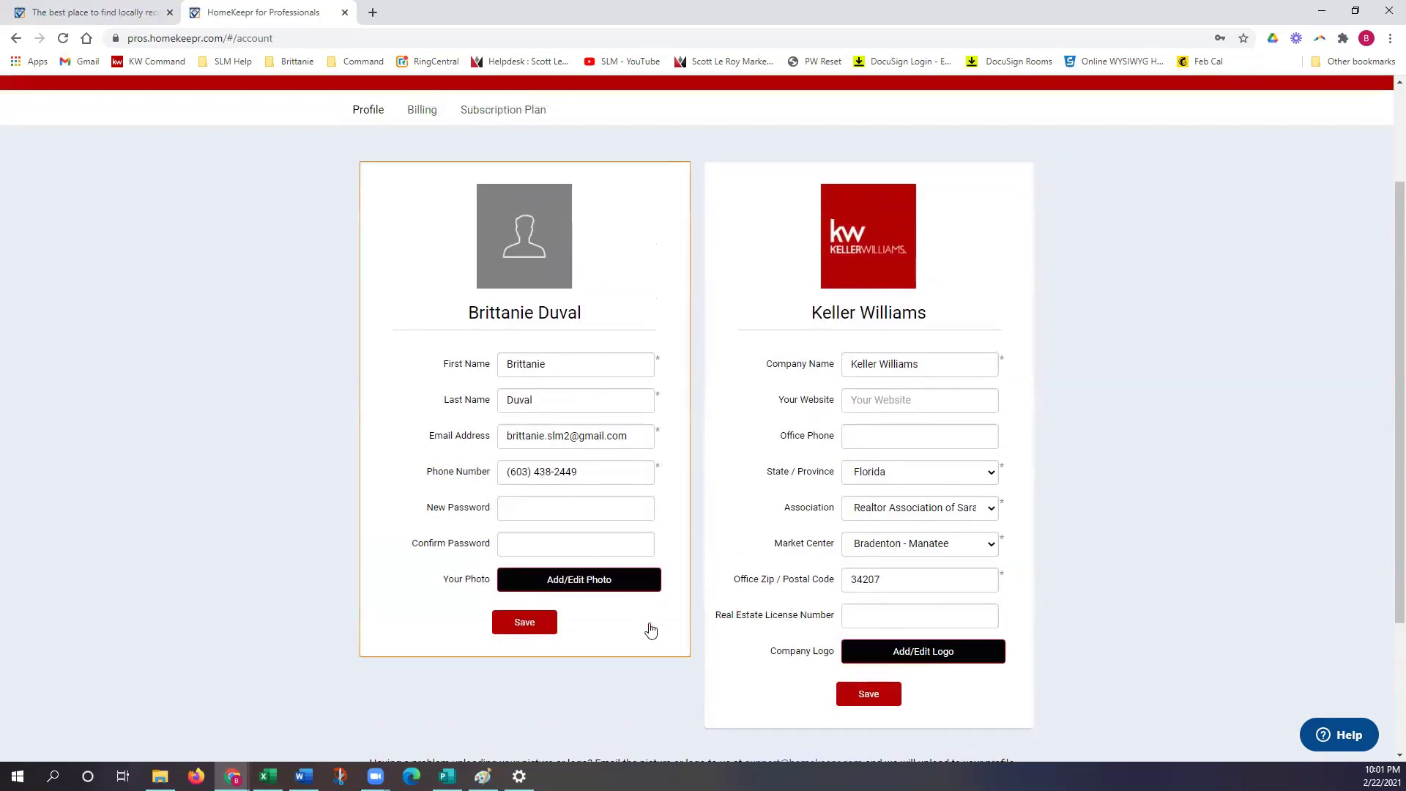
scroll(725, 291, "up", 2)
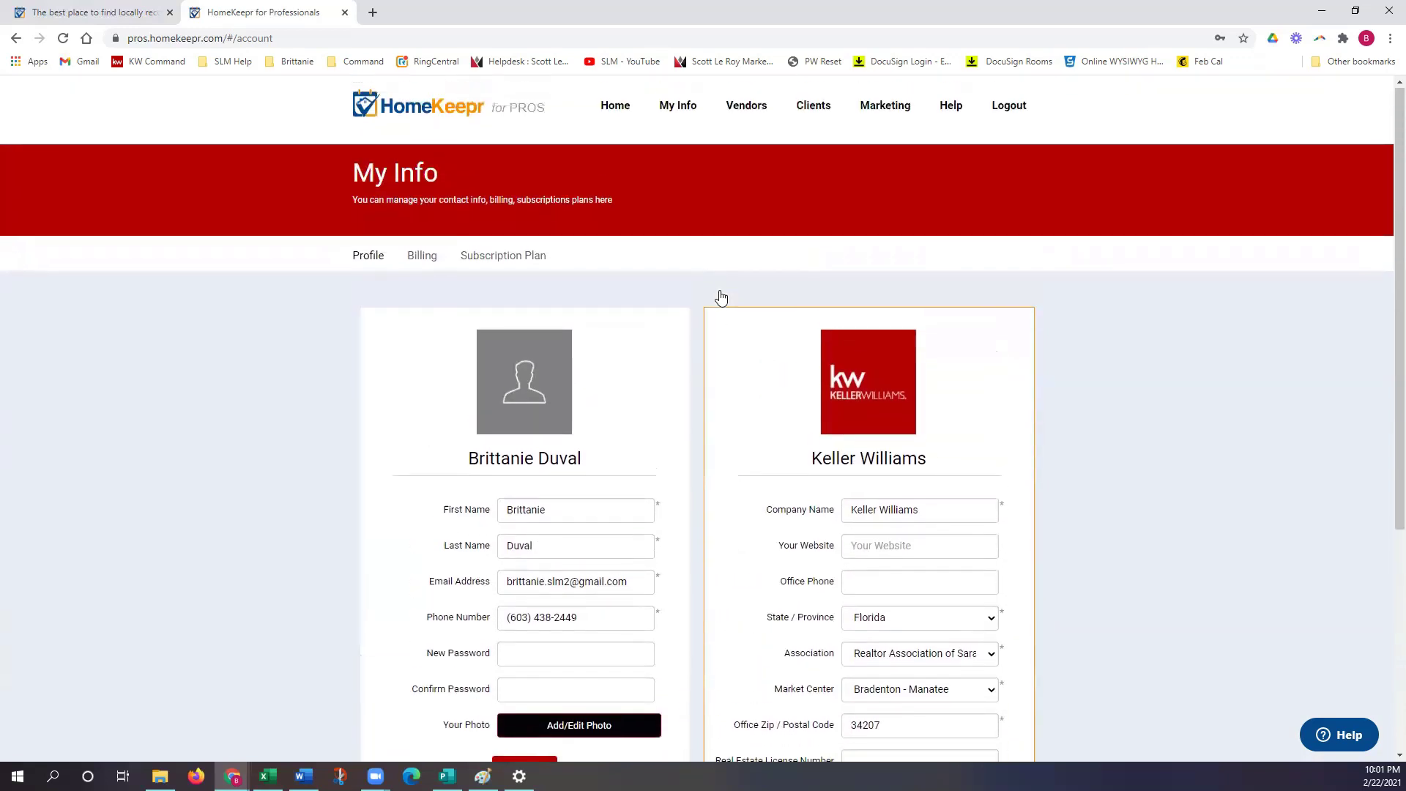
left_click(618, 110)
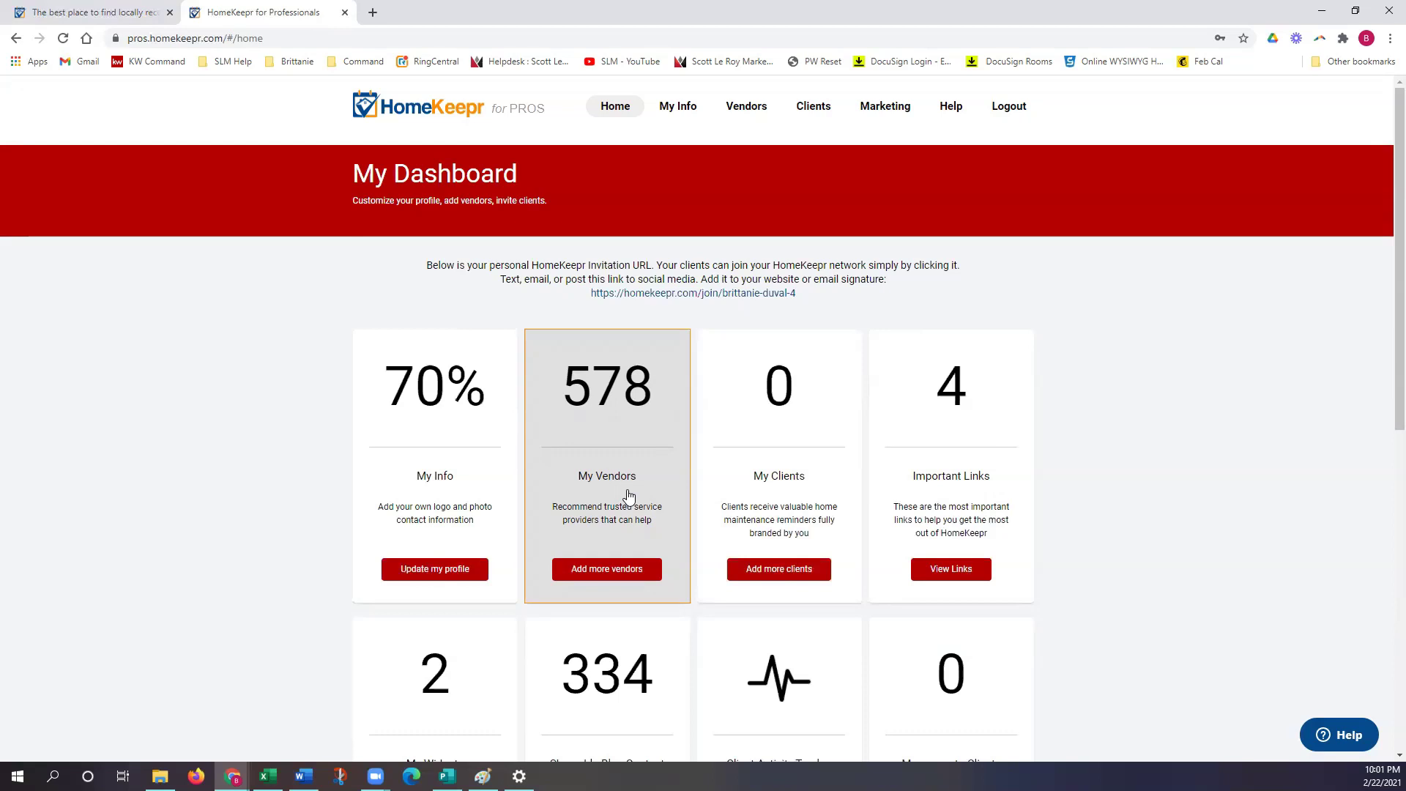
Step: Open the My Vendors card from the dashboard
left_click(628, 495)
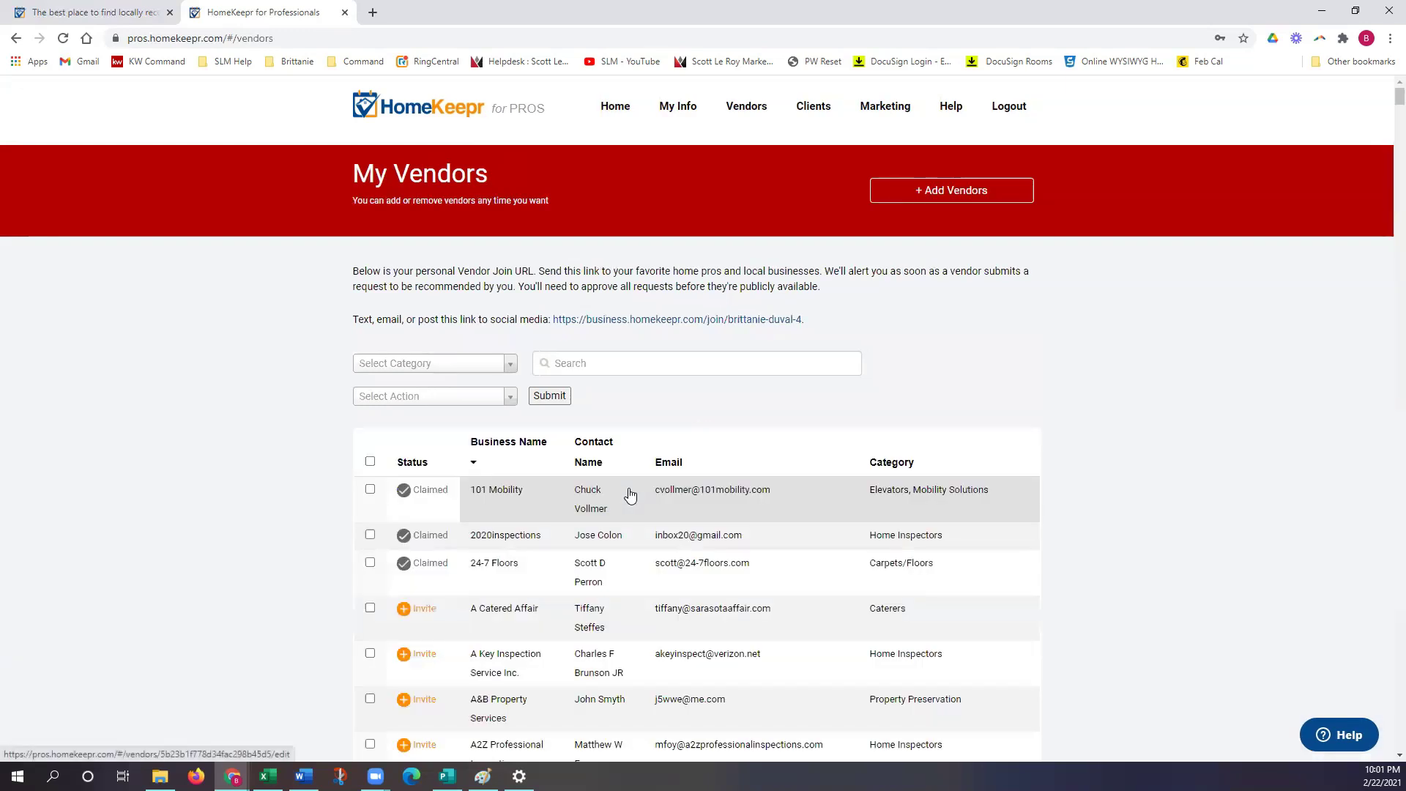
Step: Mark and open the 101 Mobility vendor, then save its details
scroll(744, 399, "down", 1)
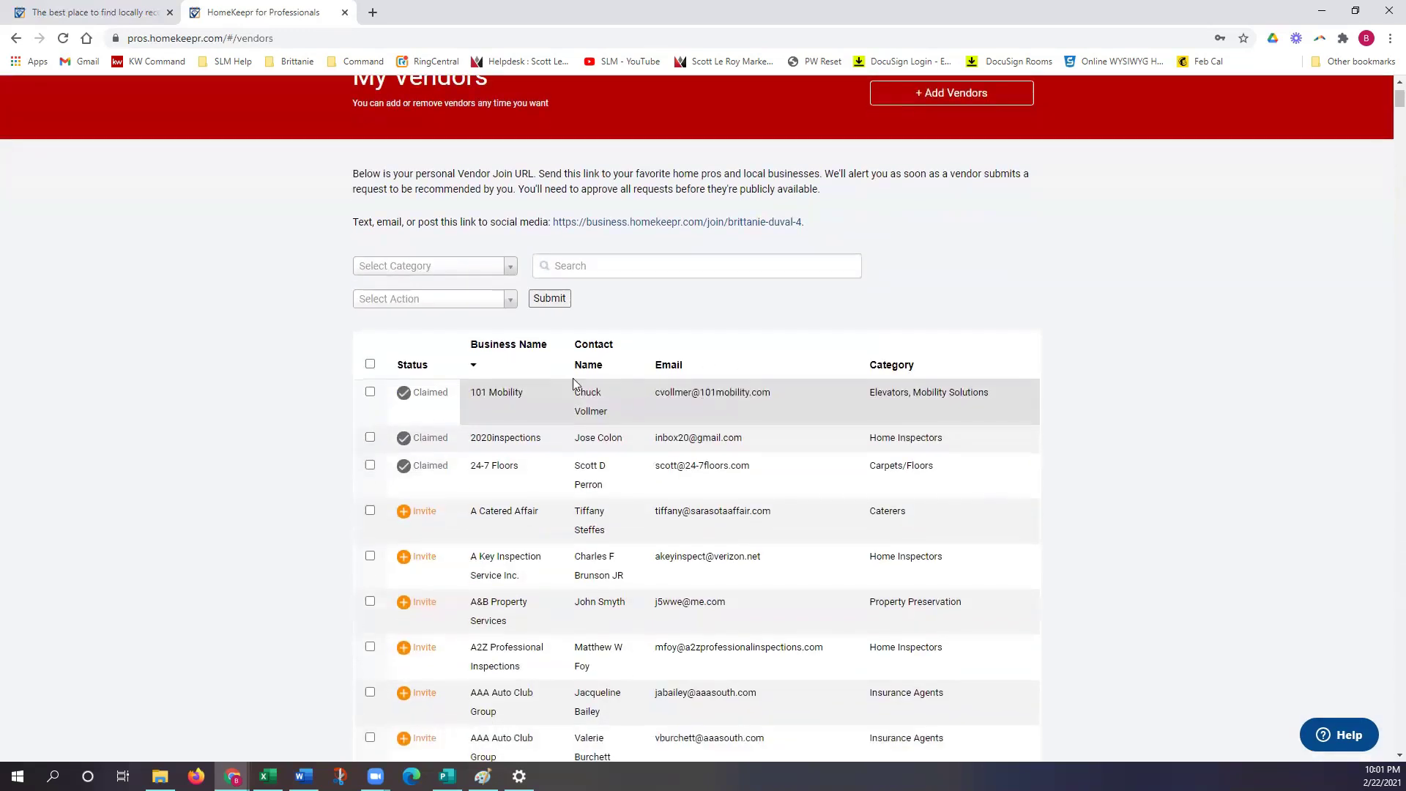
left_click(370, 392)
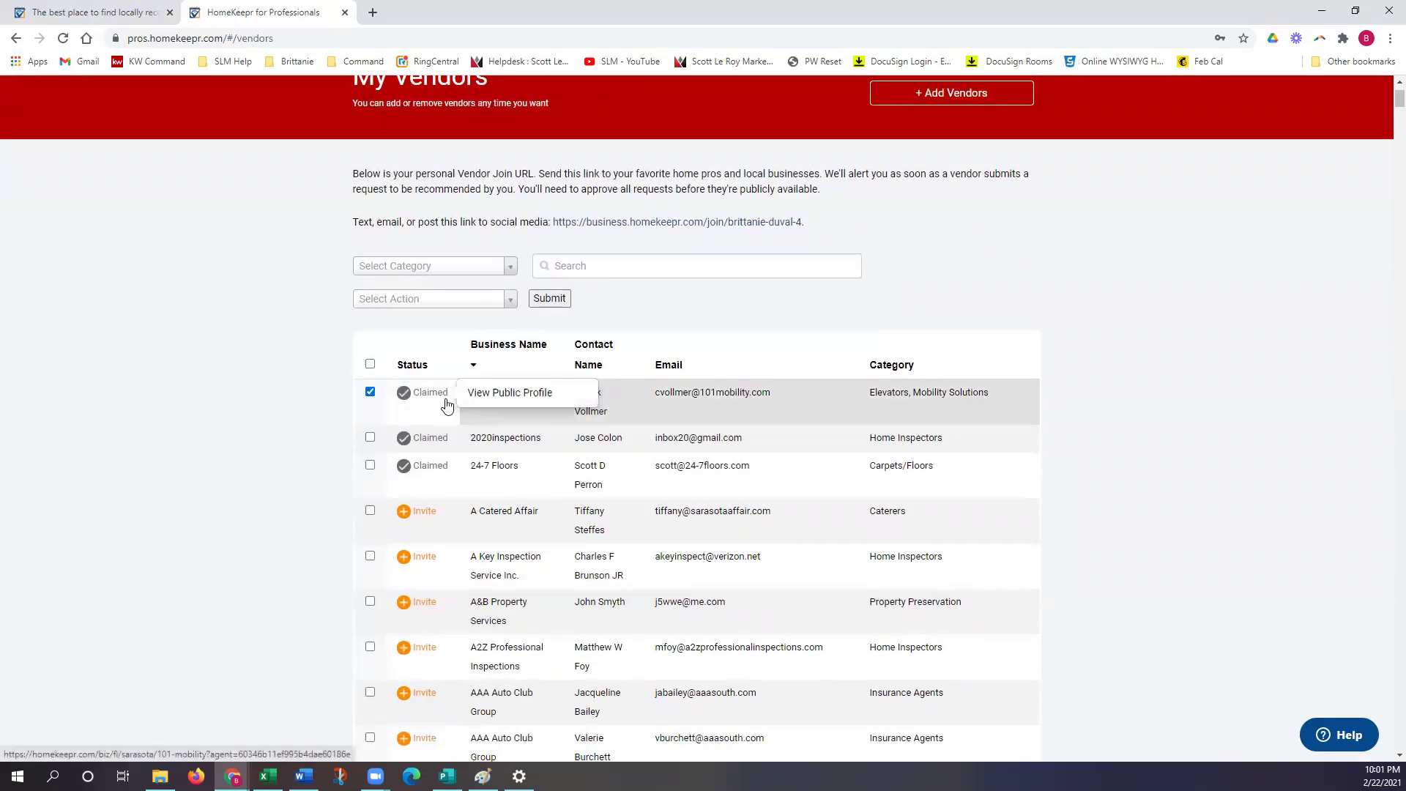
left_click(709, 399)
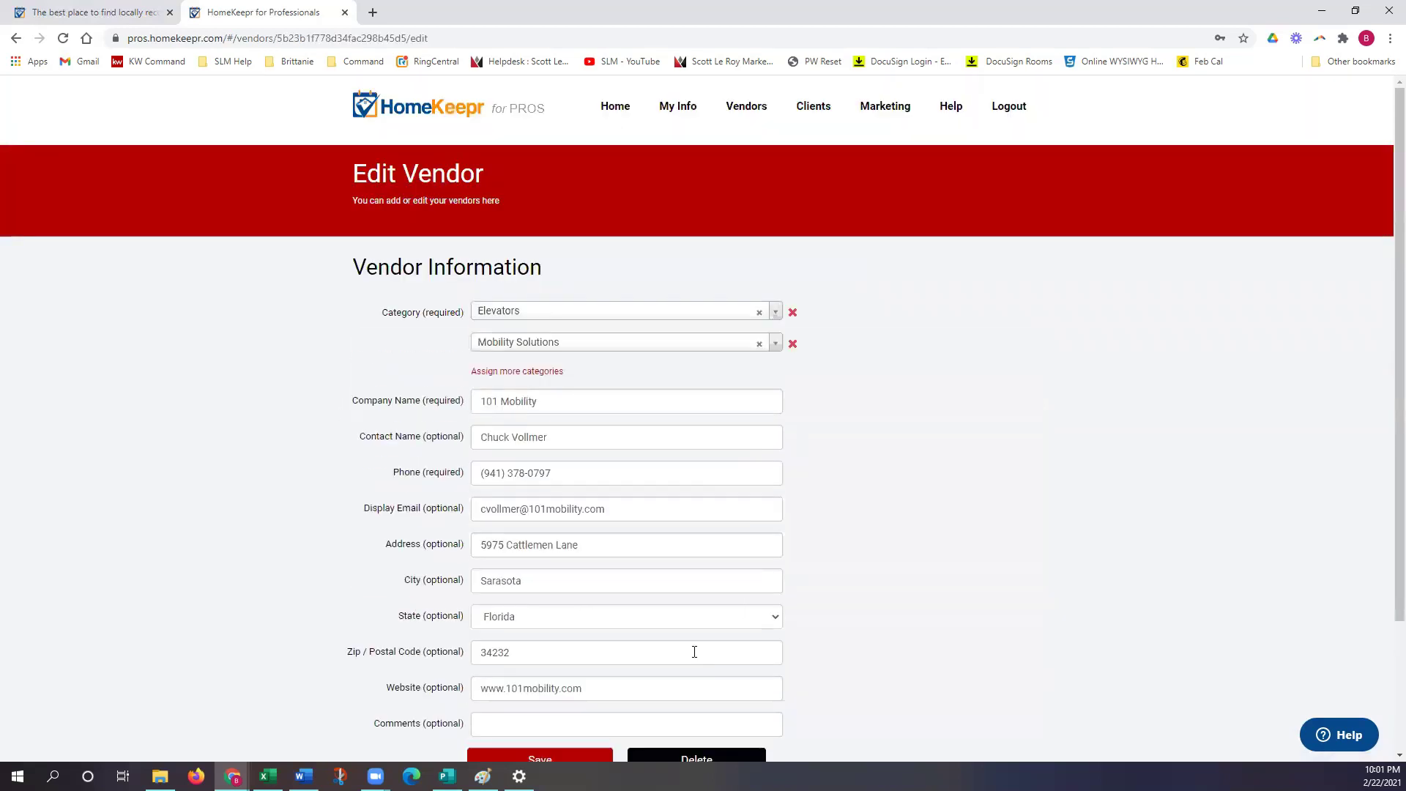
scroll(687, 619, "down", 1)
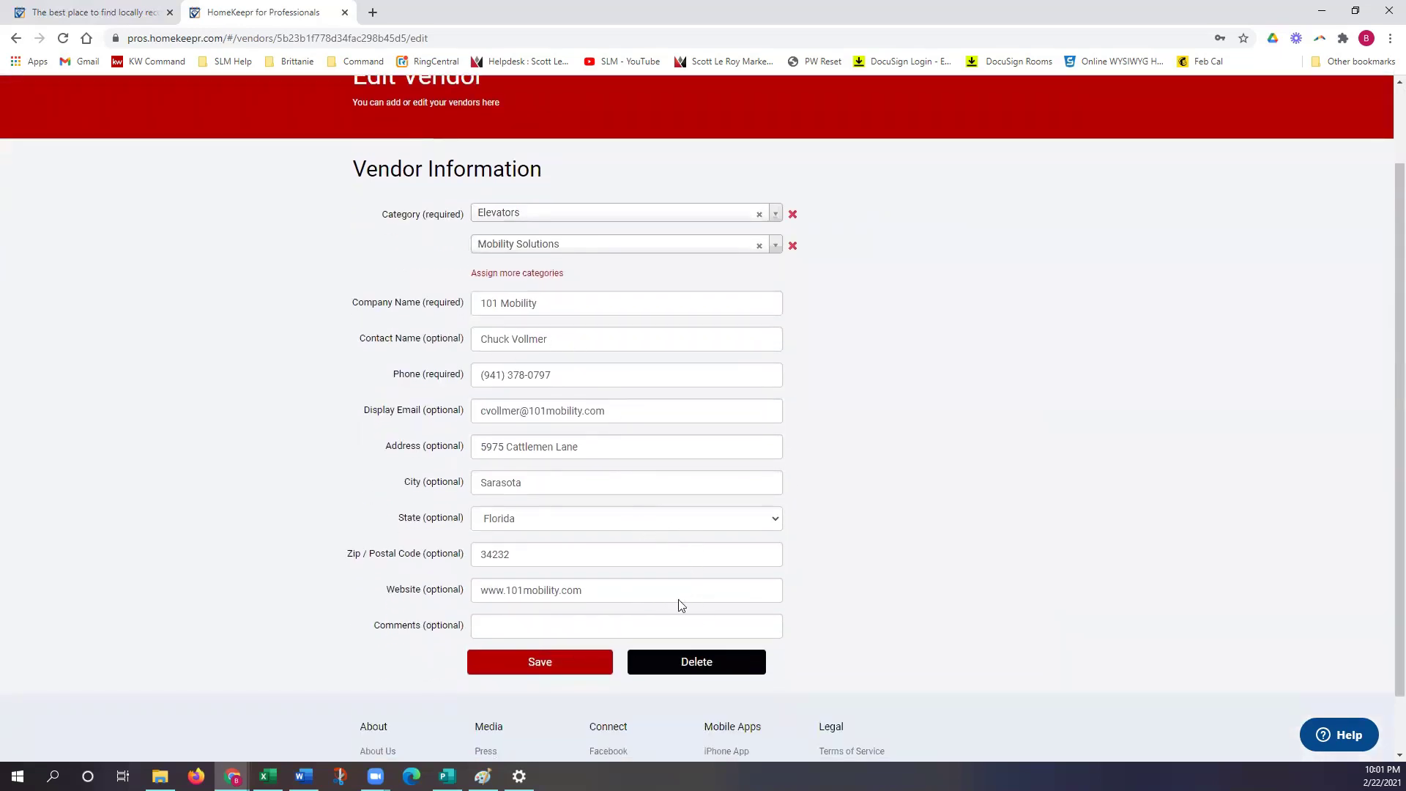
scroll(508, 539, "up", 1)
scroll(508, 539, "down", 1)
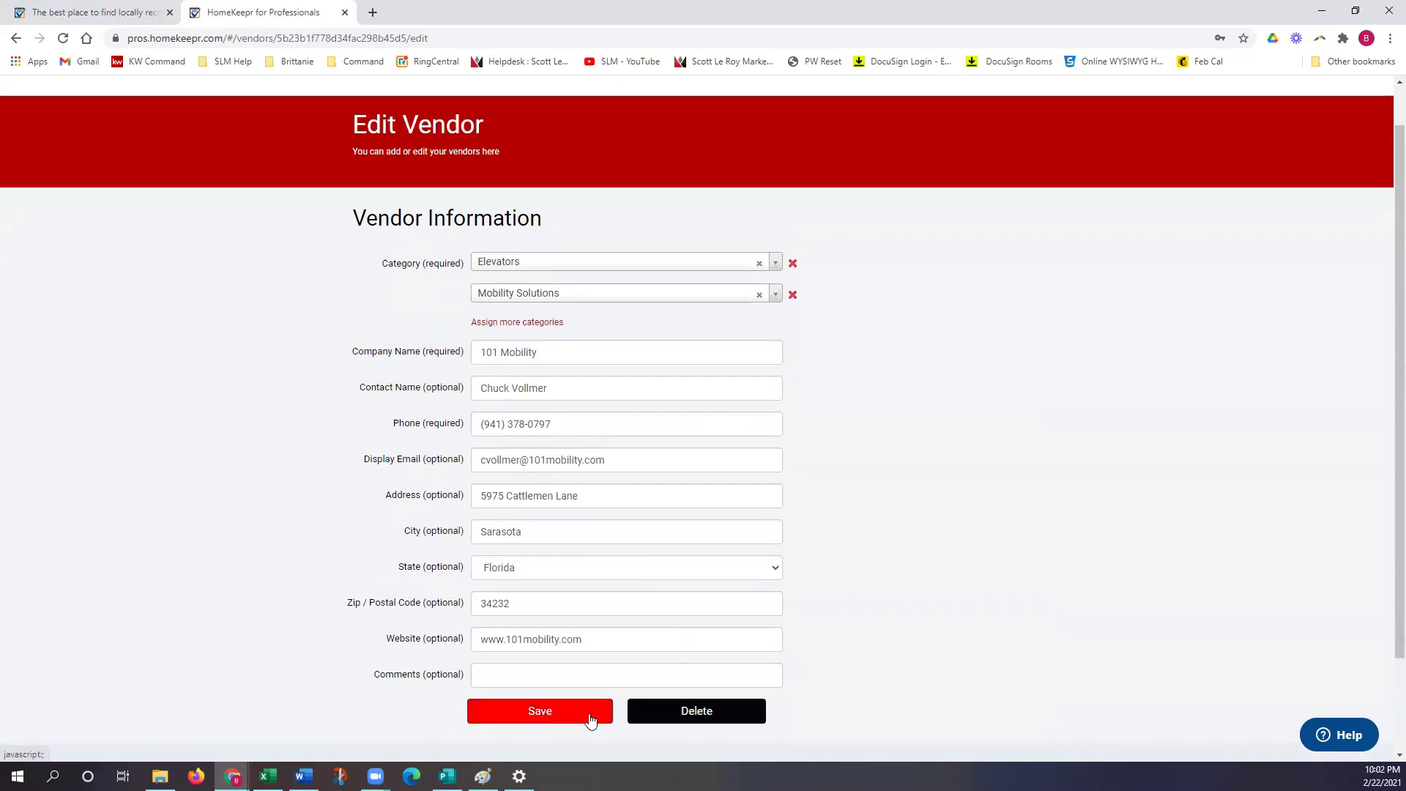
left_click(577, 718)
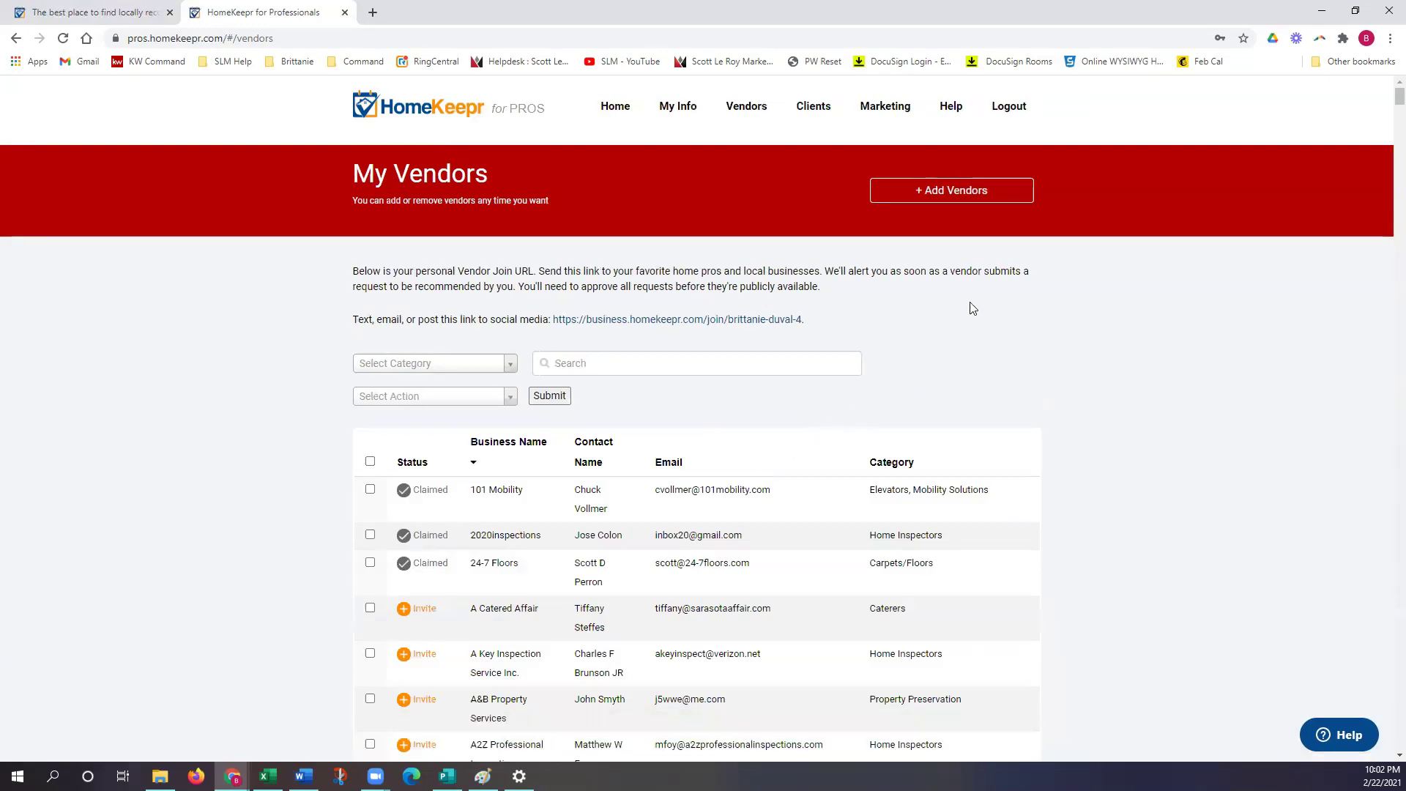
left_click(937, 203)
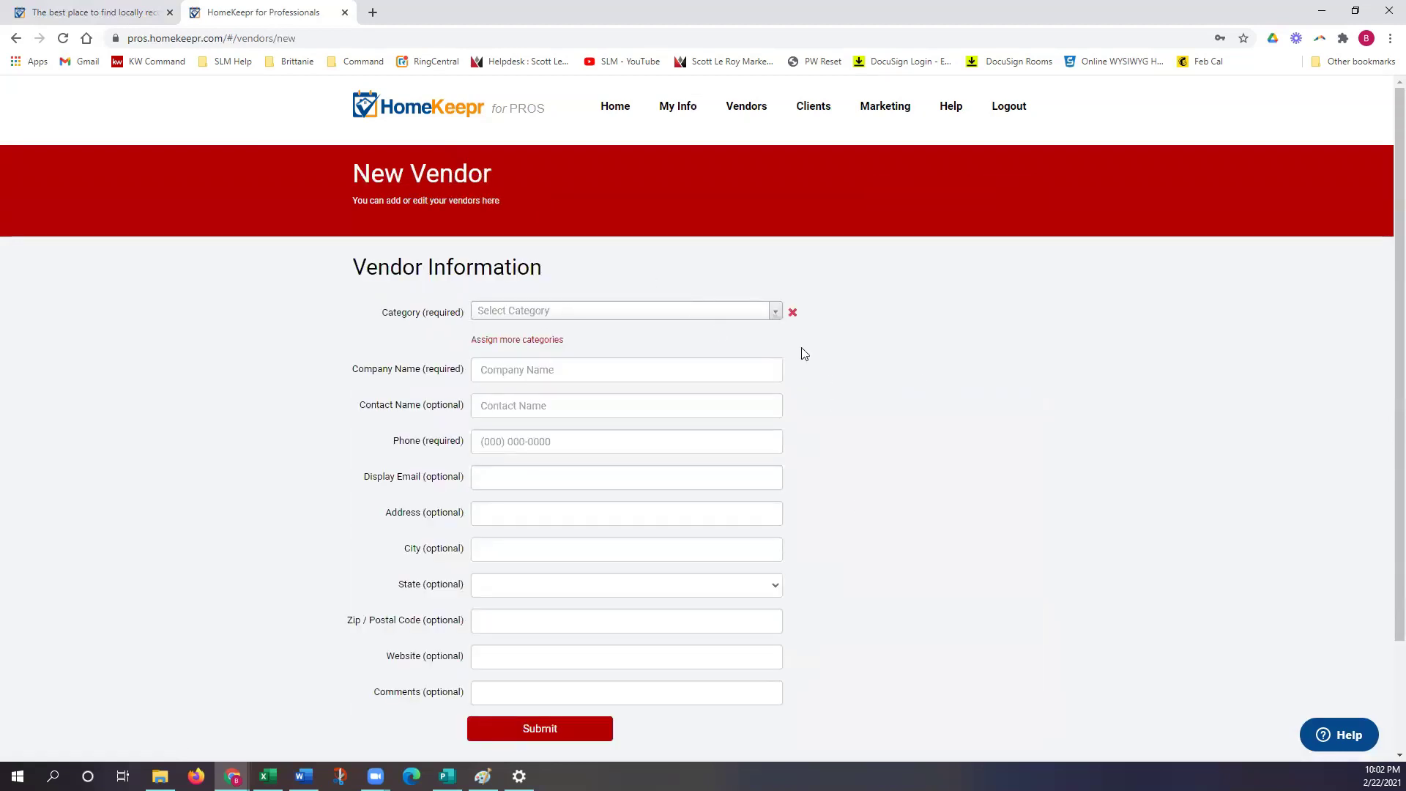
left_click(659, 319)
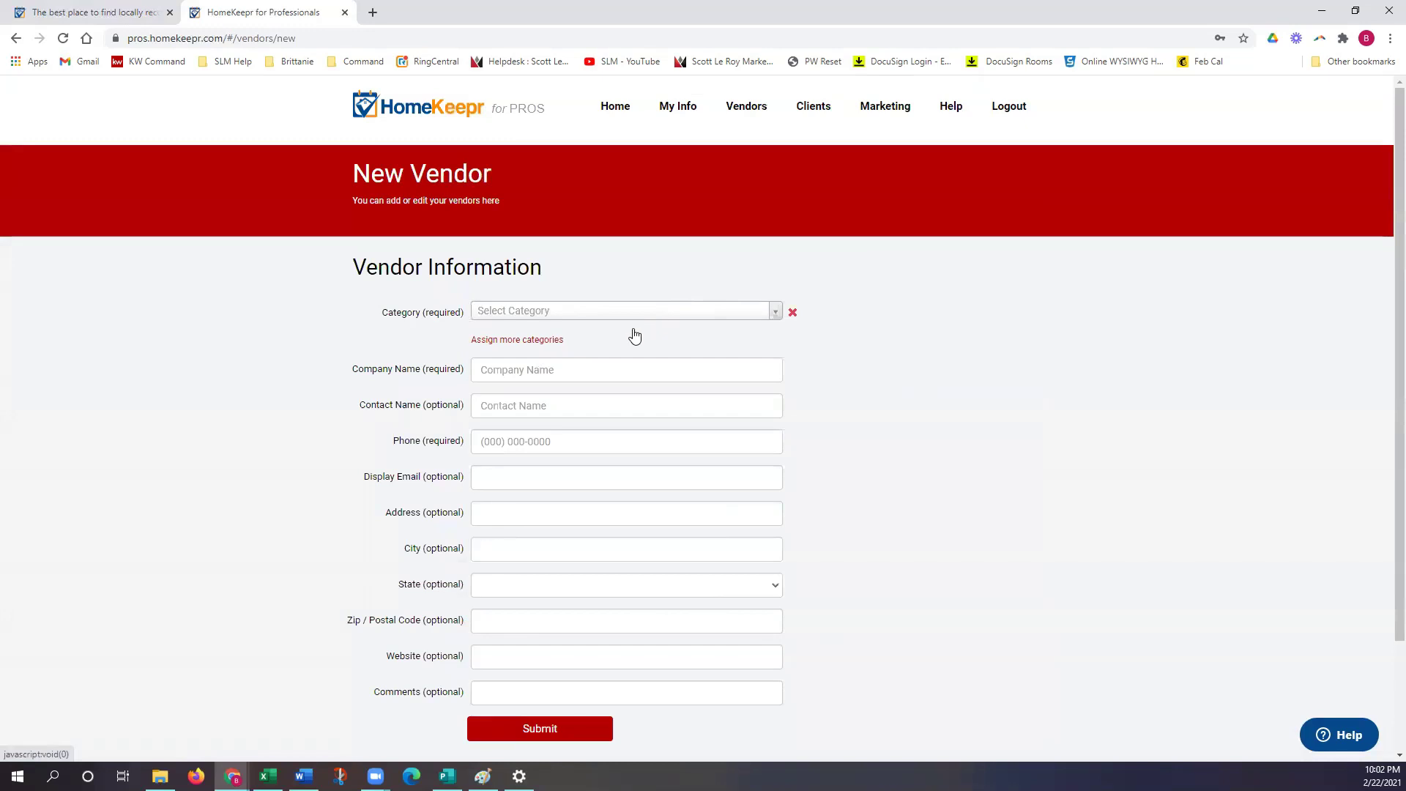
left_click(580, 372)
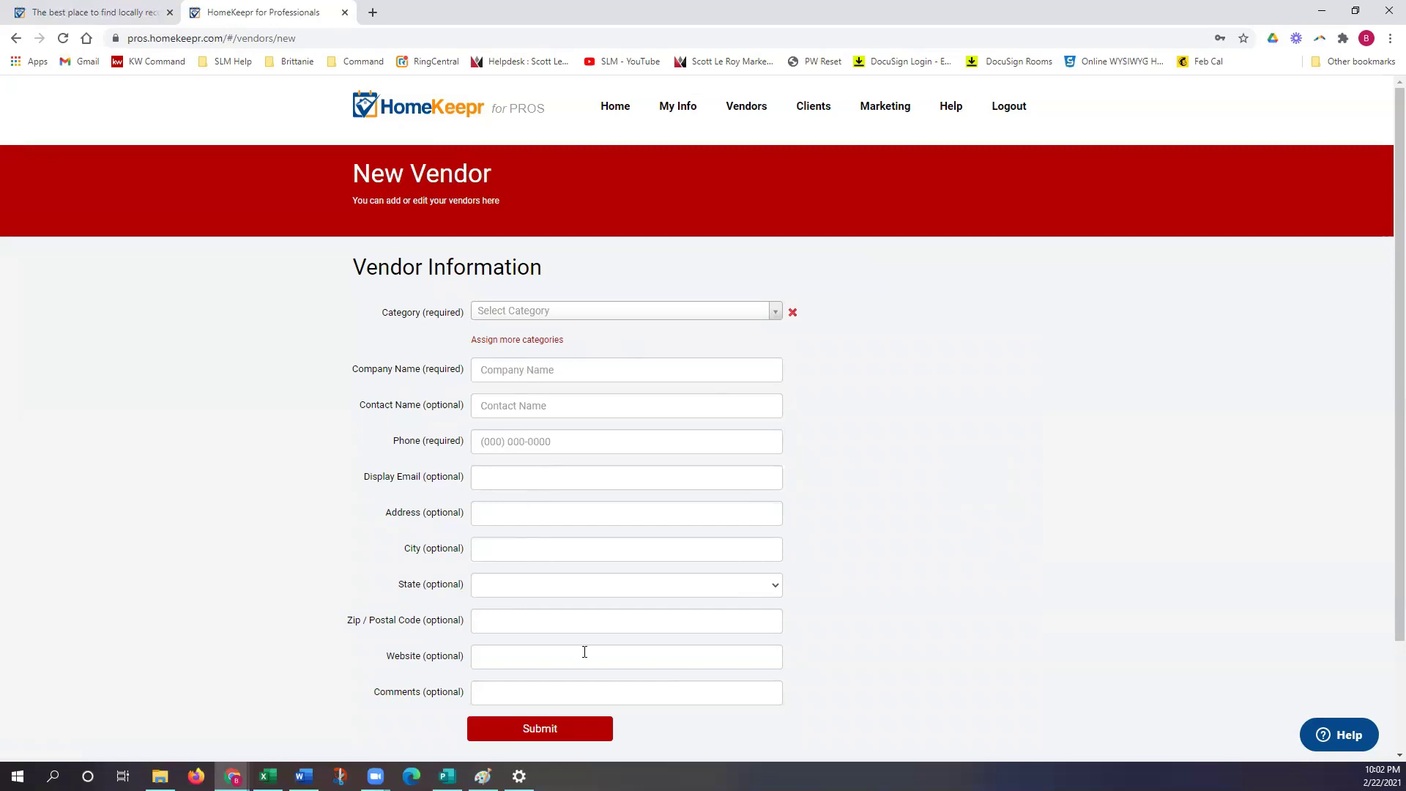
scroll(582, 648, "down", 1)
scroll(568, 616, "up", 1)
left_click(21, 40)
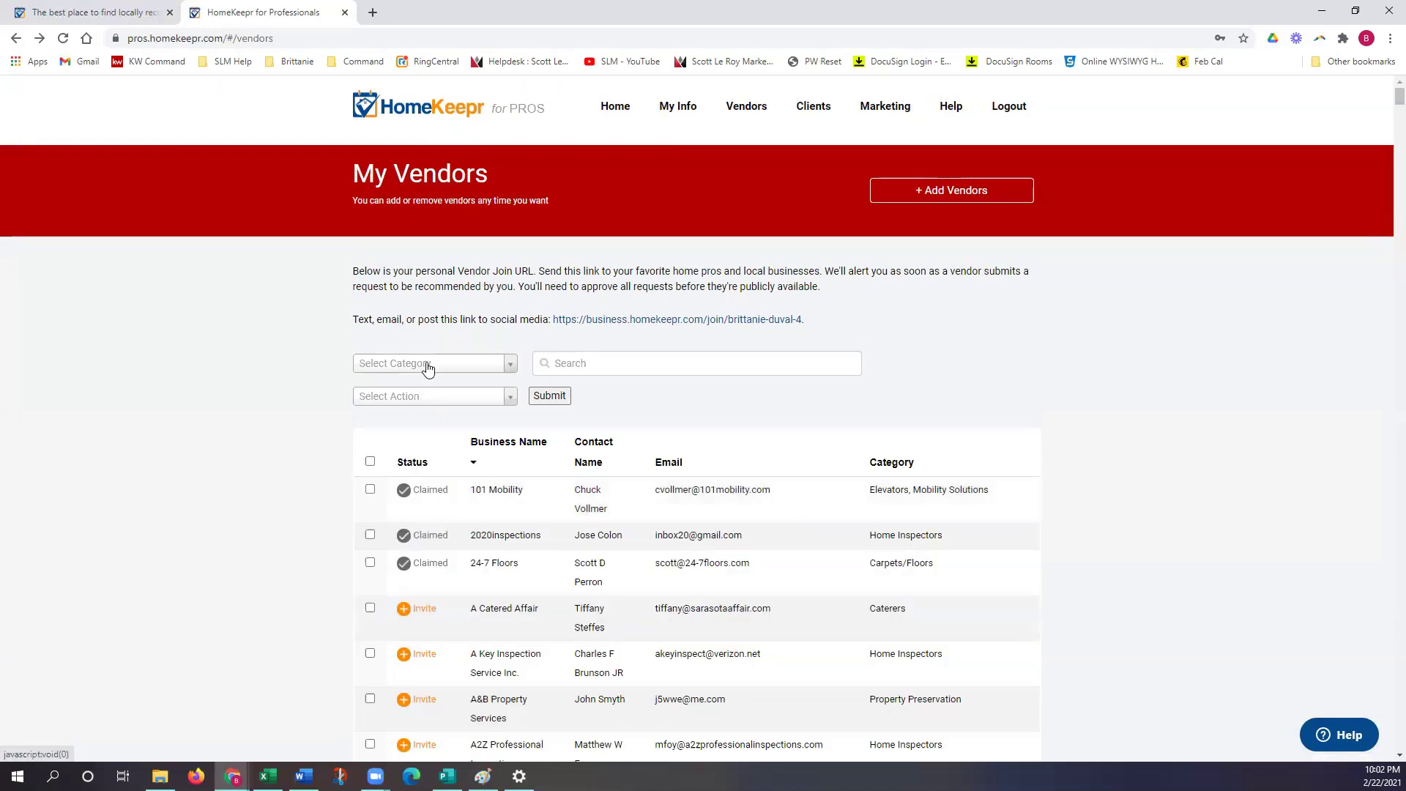
Step: Filter the vendors to Electricians, then HVAC Specialists, and return to My Dashboard
left_click(429, 366)
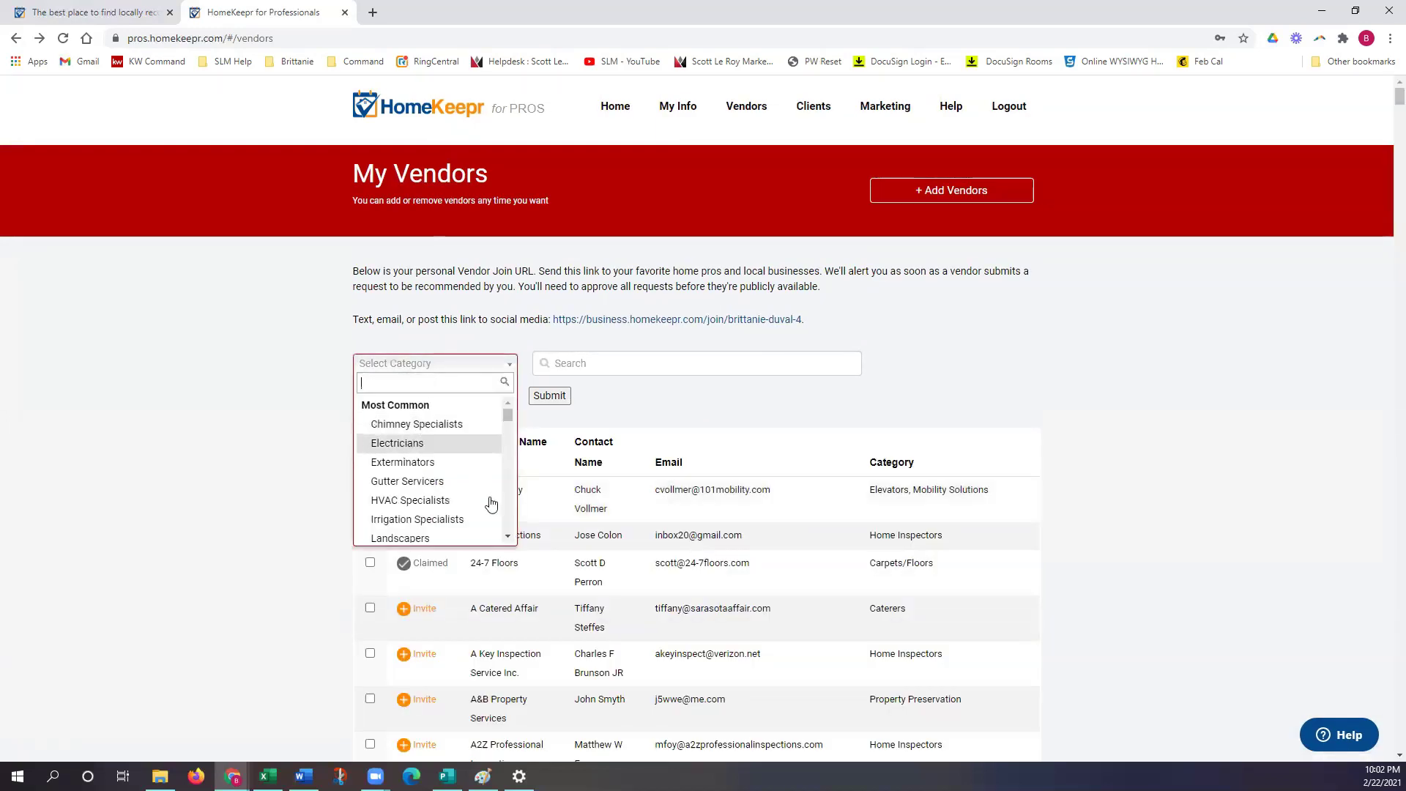
left_click(410, 449)
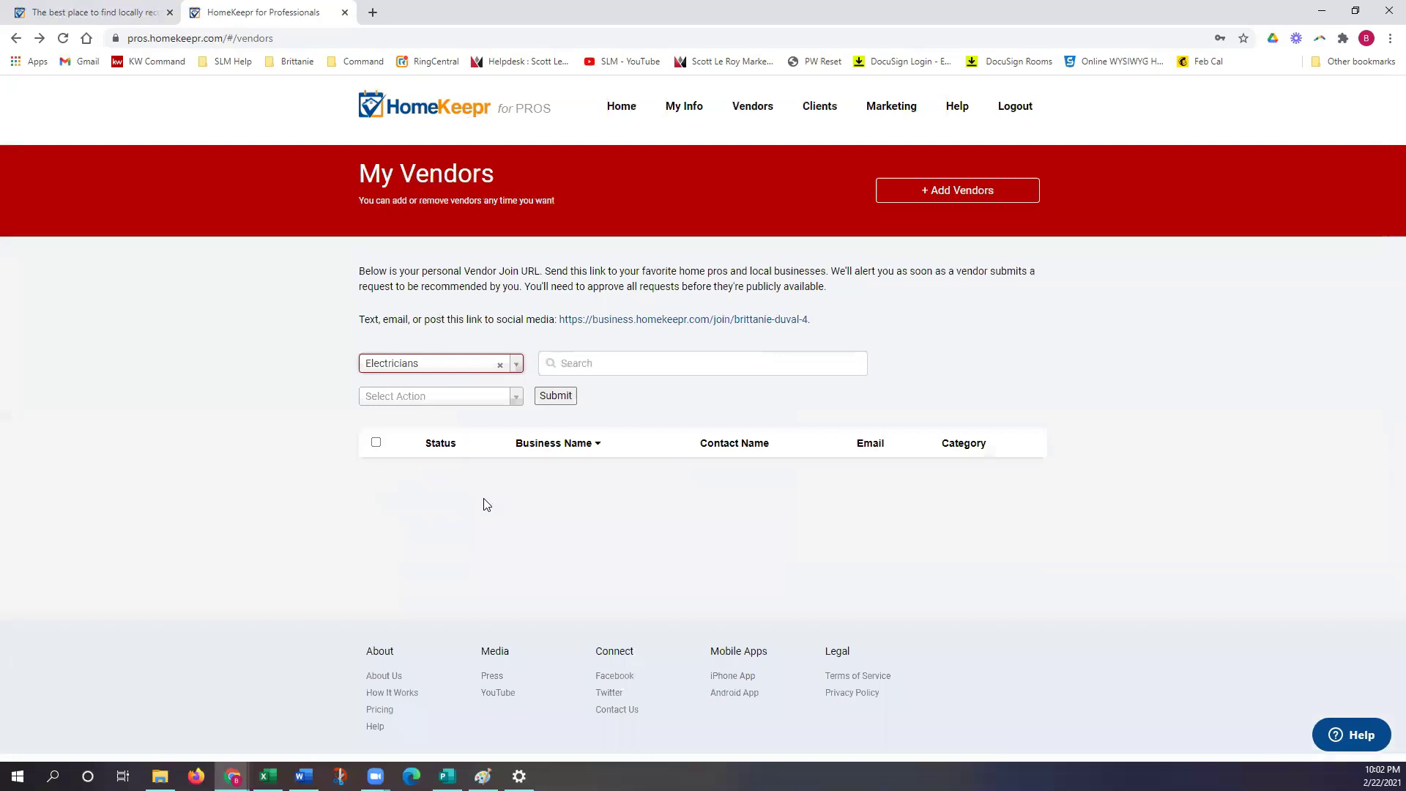
left_click(407, 365)
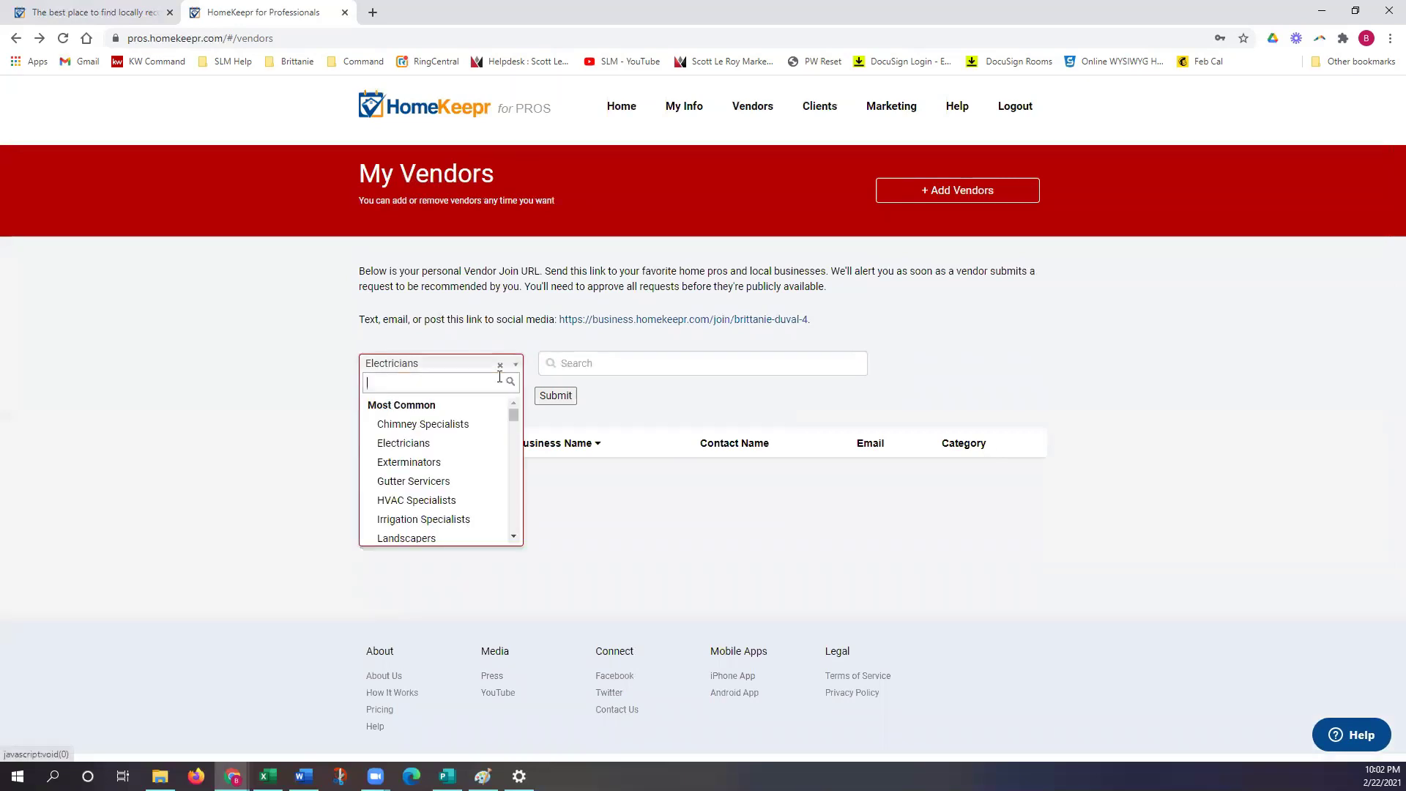
left_click(423, 503)
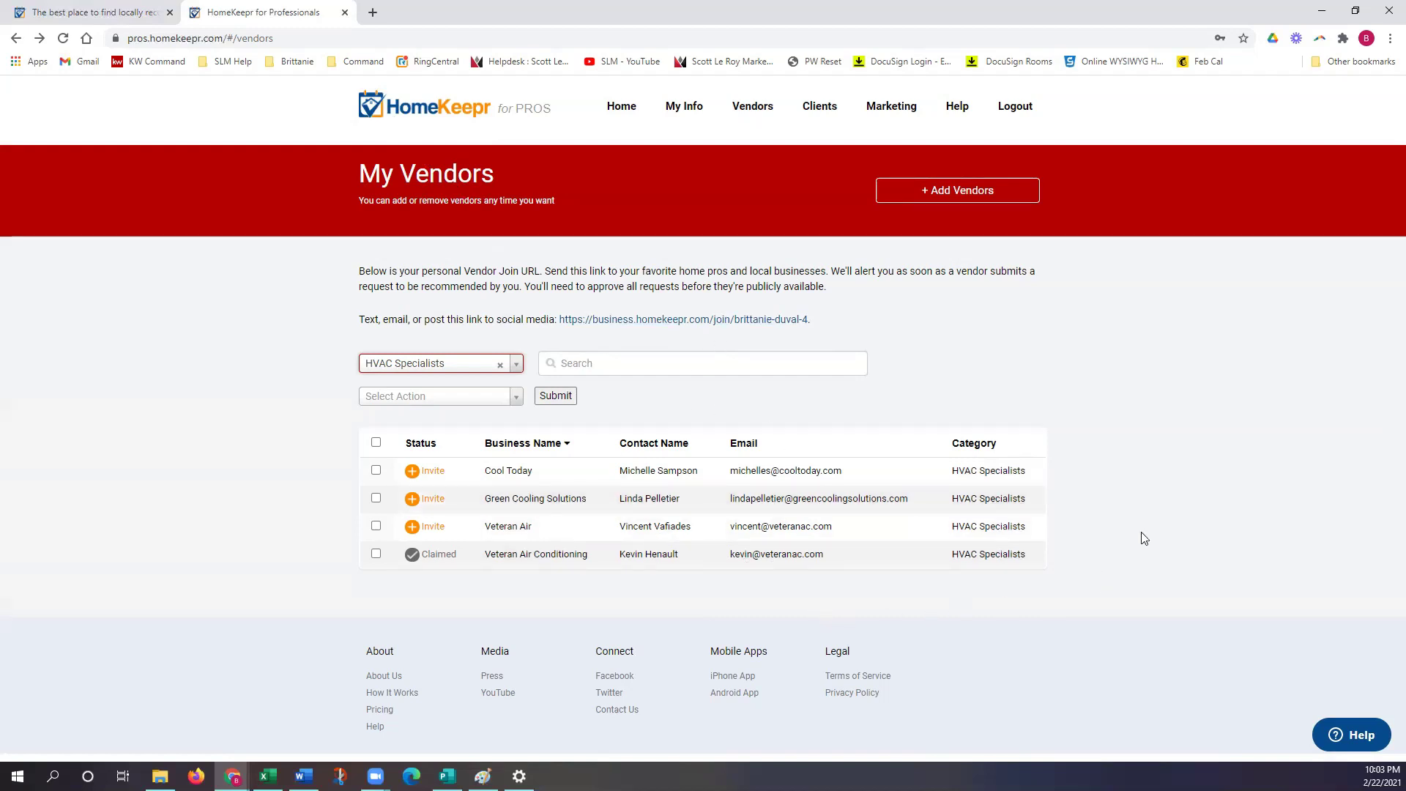
left_click(610, 109)
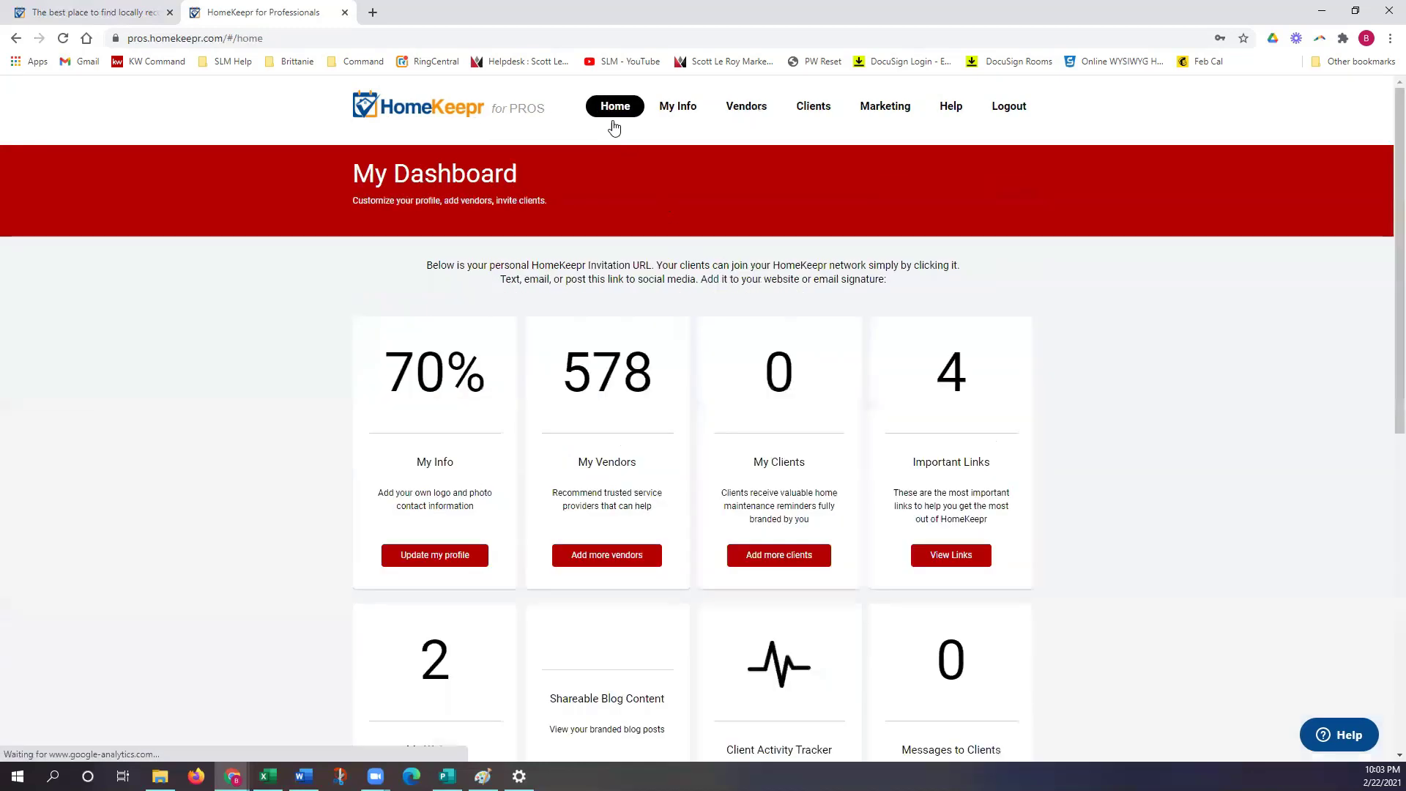
Step: Go to My Clients and start + Add Clients to bring up the client-type choice
left_click(781, 520)
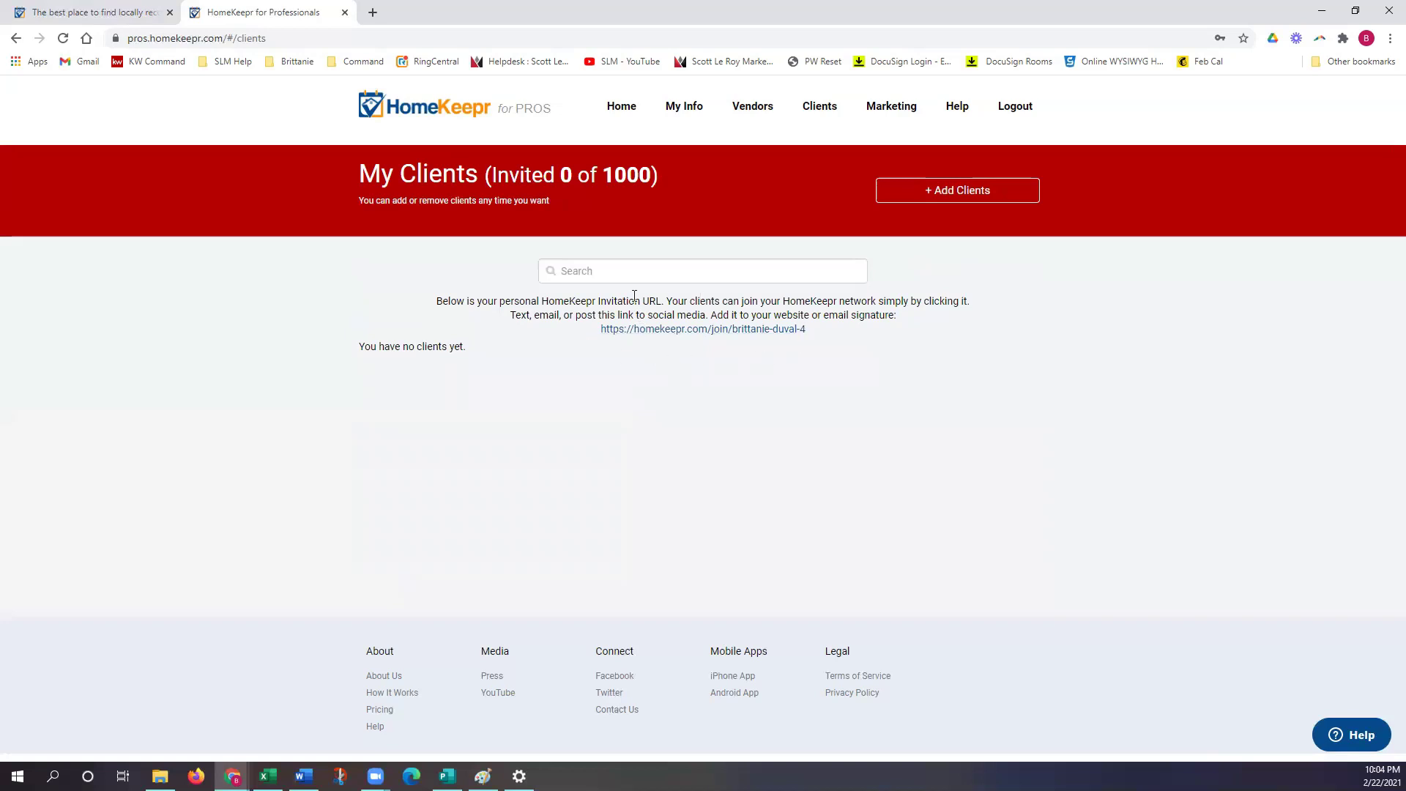
left_click(960, 201)
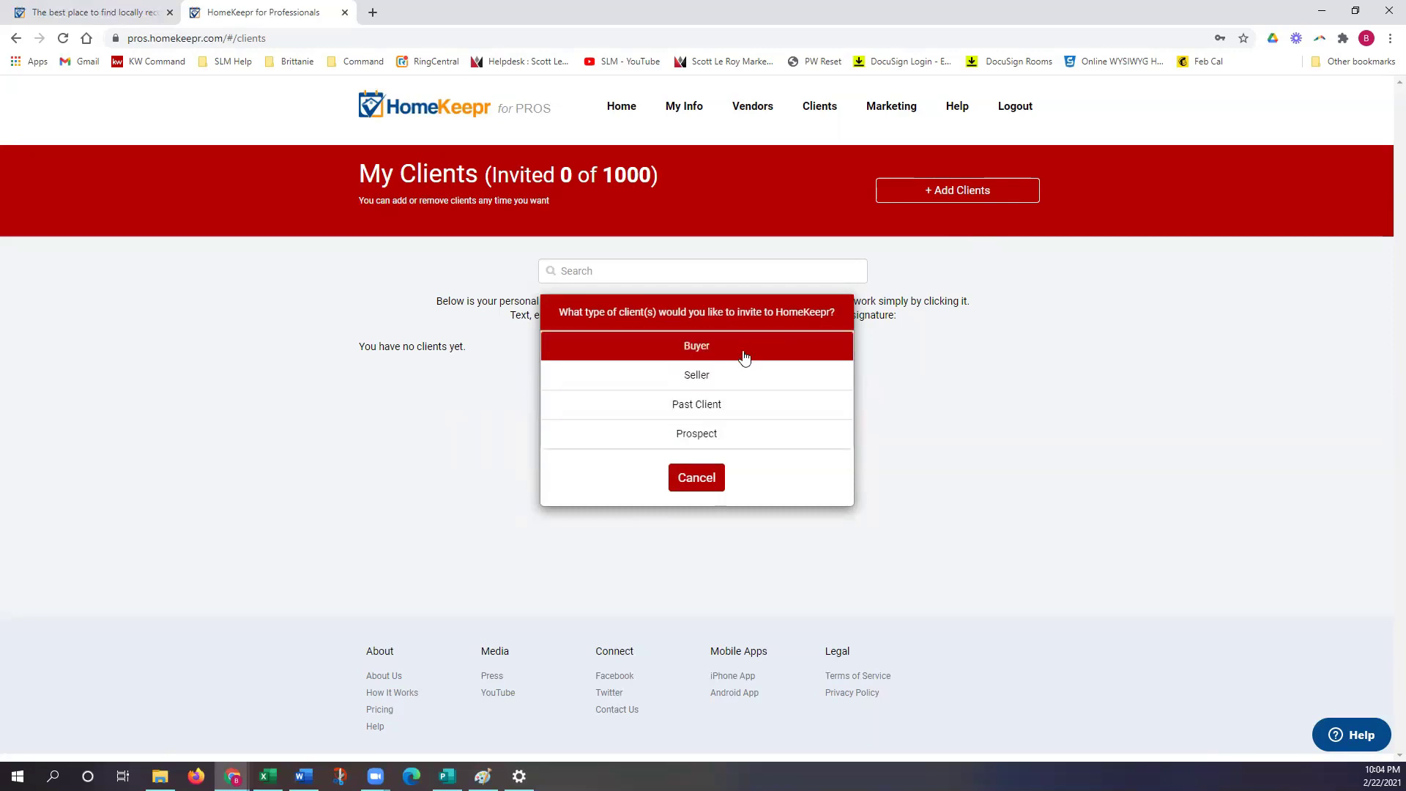
Step: Pick Buyer as the client type, cancel the invitation, and return to My Dashboard
left_click(710, 354)
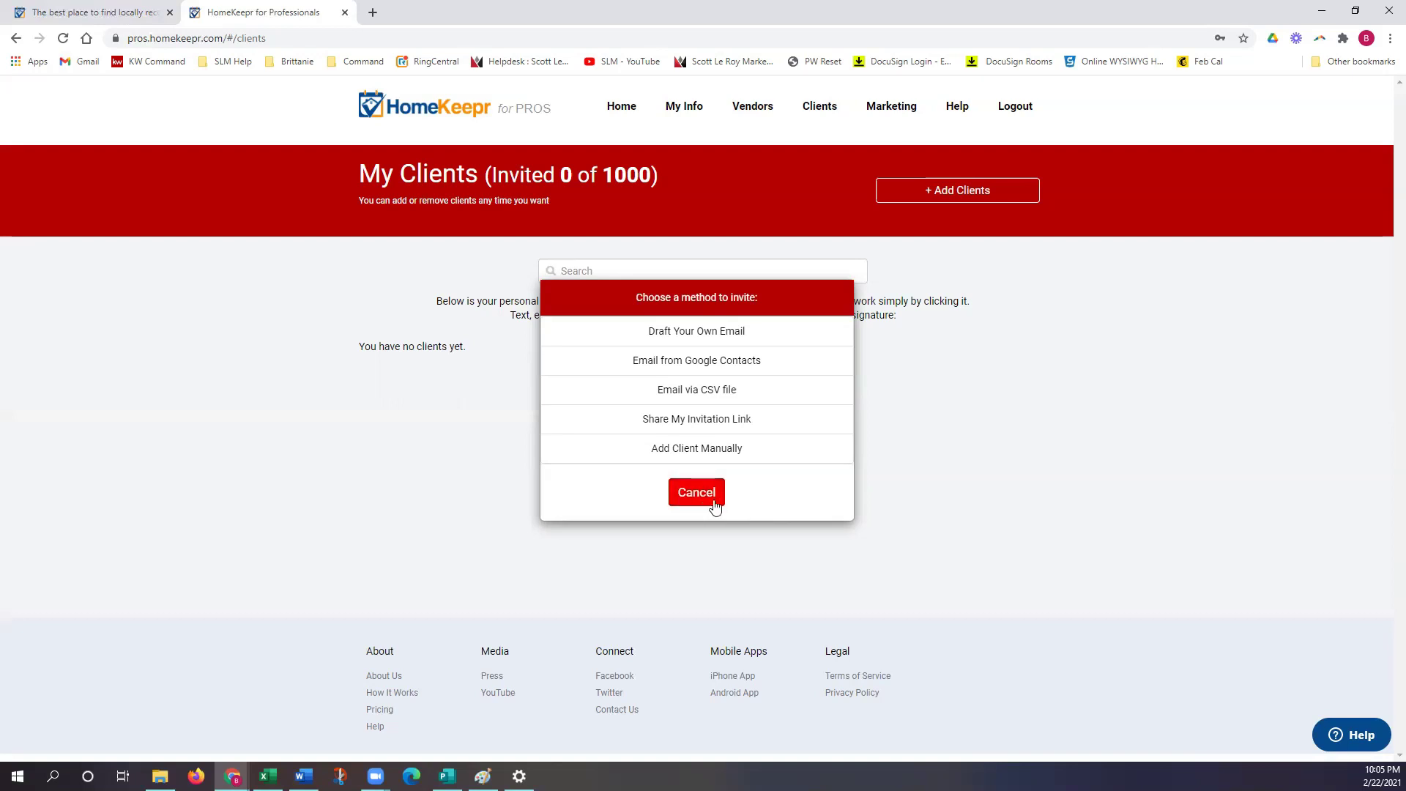
left_click(714, 506)
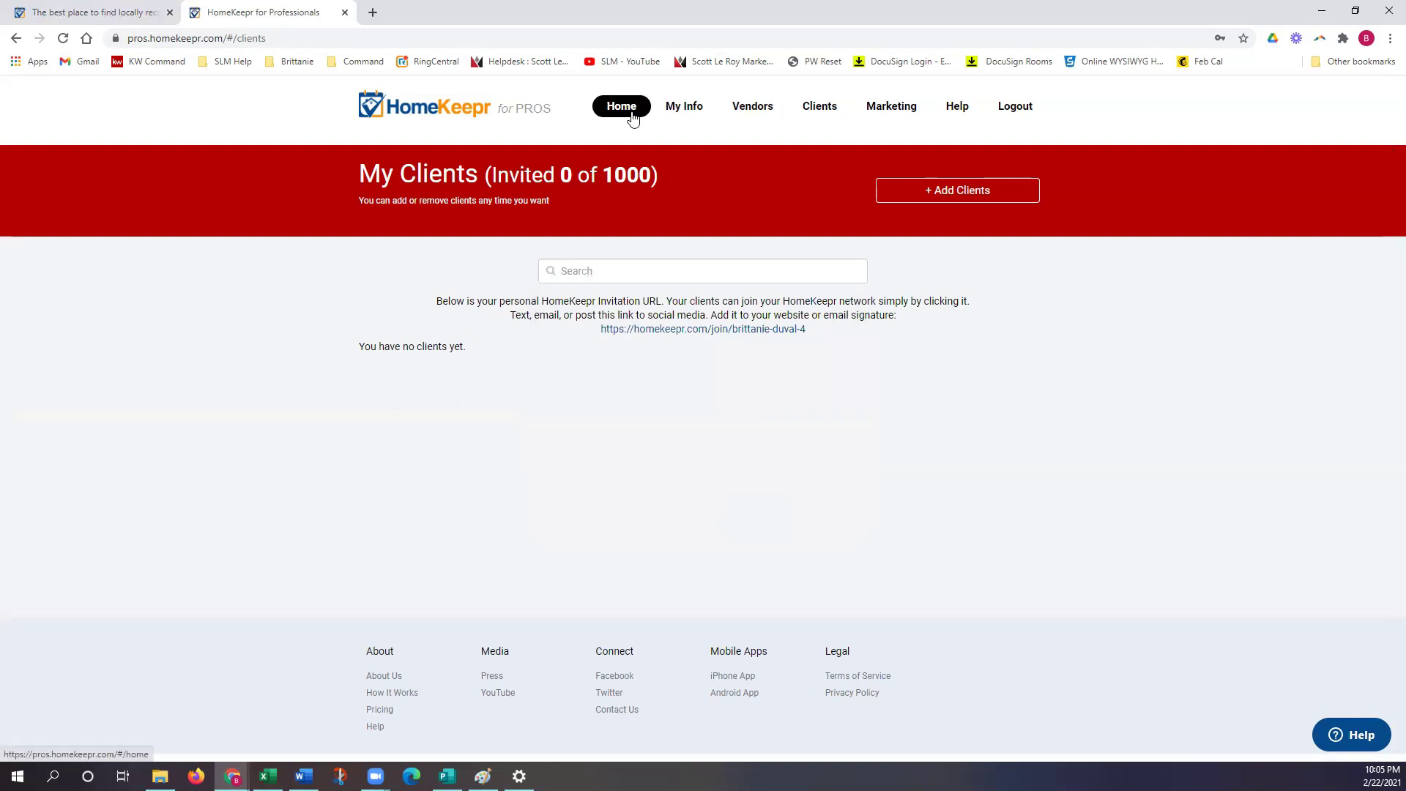
left_click(633, 117)
Step: Browse the four branded links on Important Links, then return to My Dashboard
scroll(925, 402, "down", 3)
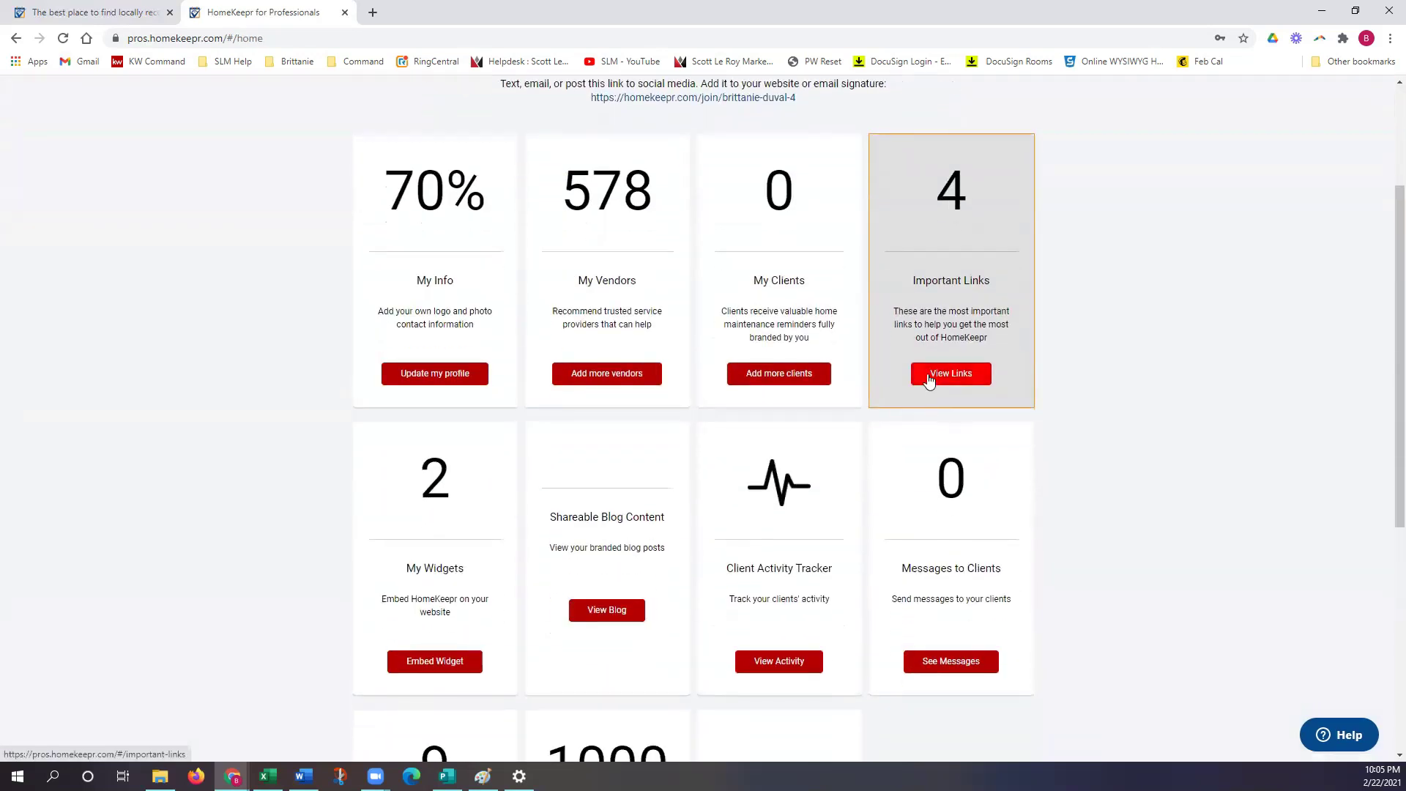
left_click(972, 331)
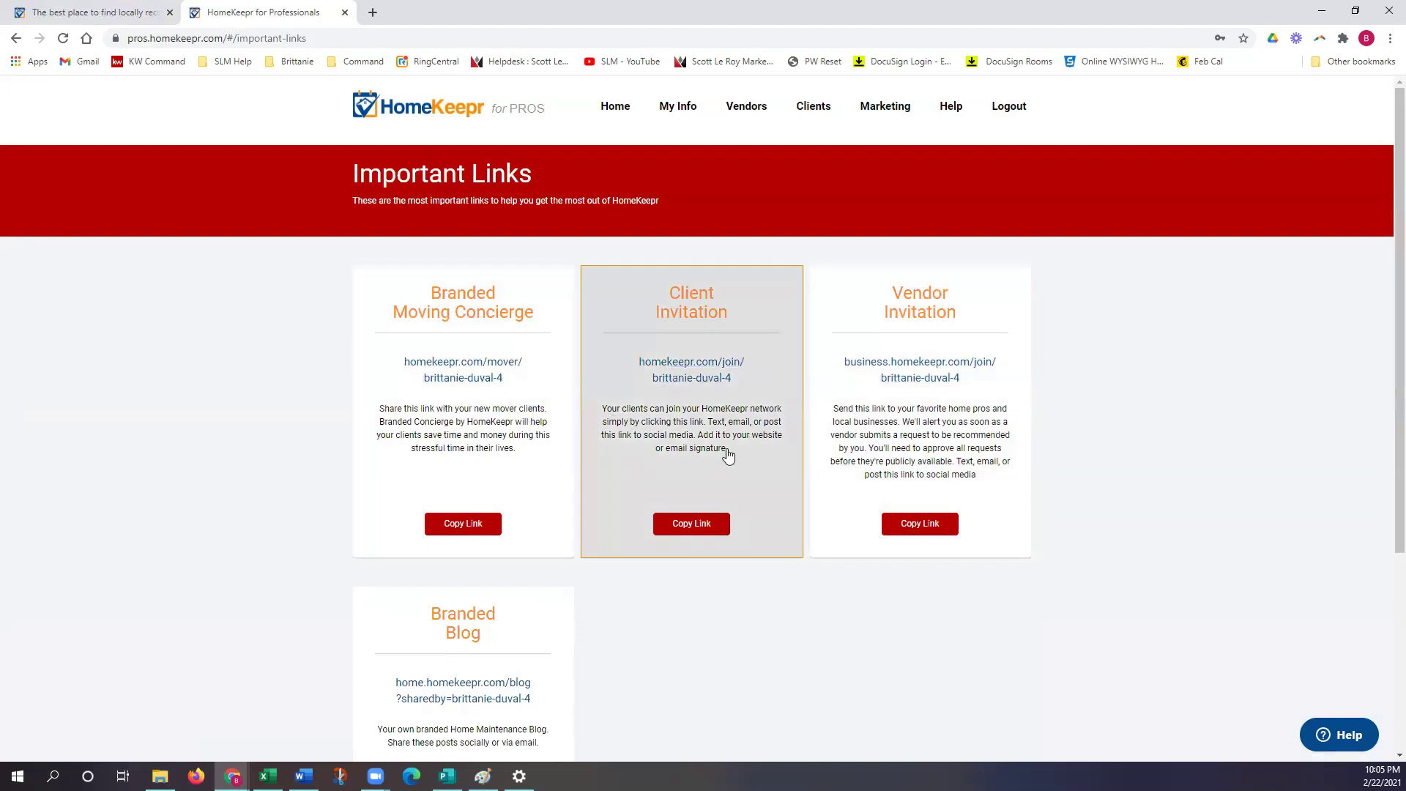
scroll(911, 464, "down", 1)
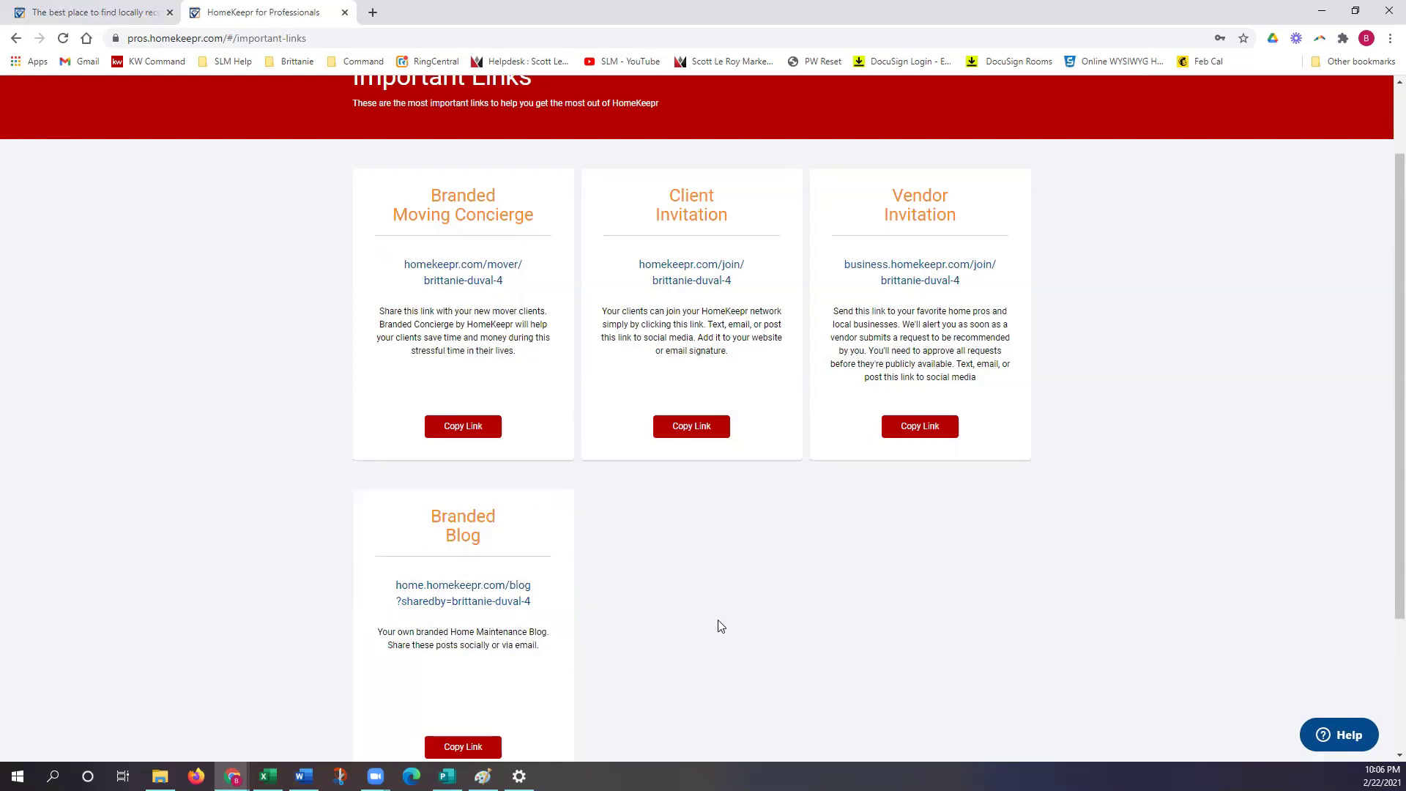
scroll(718, 628, "up", 1)
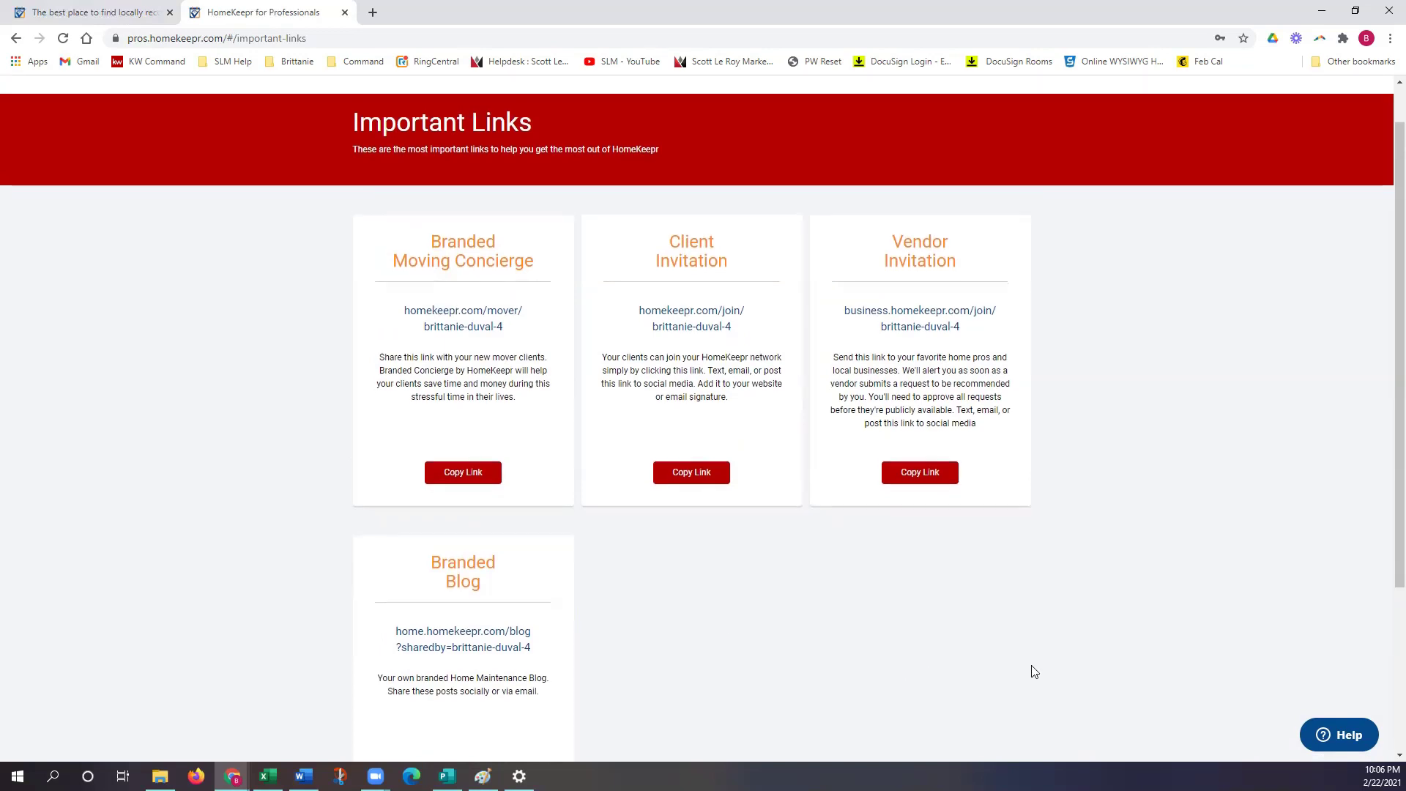
scroll(1034, 672, "down", 1)
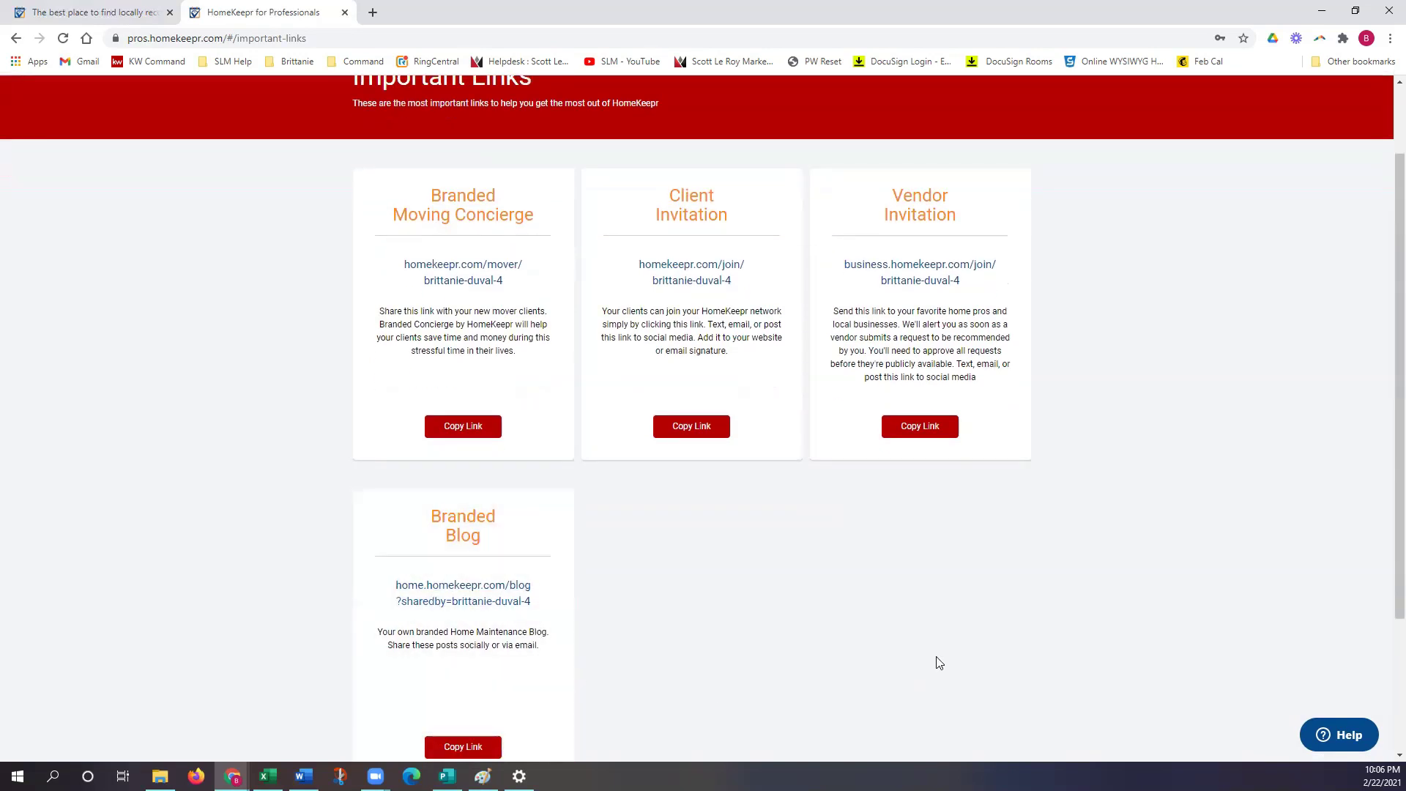
scroll(937, 659, "up", 2)
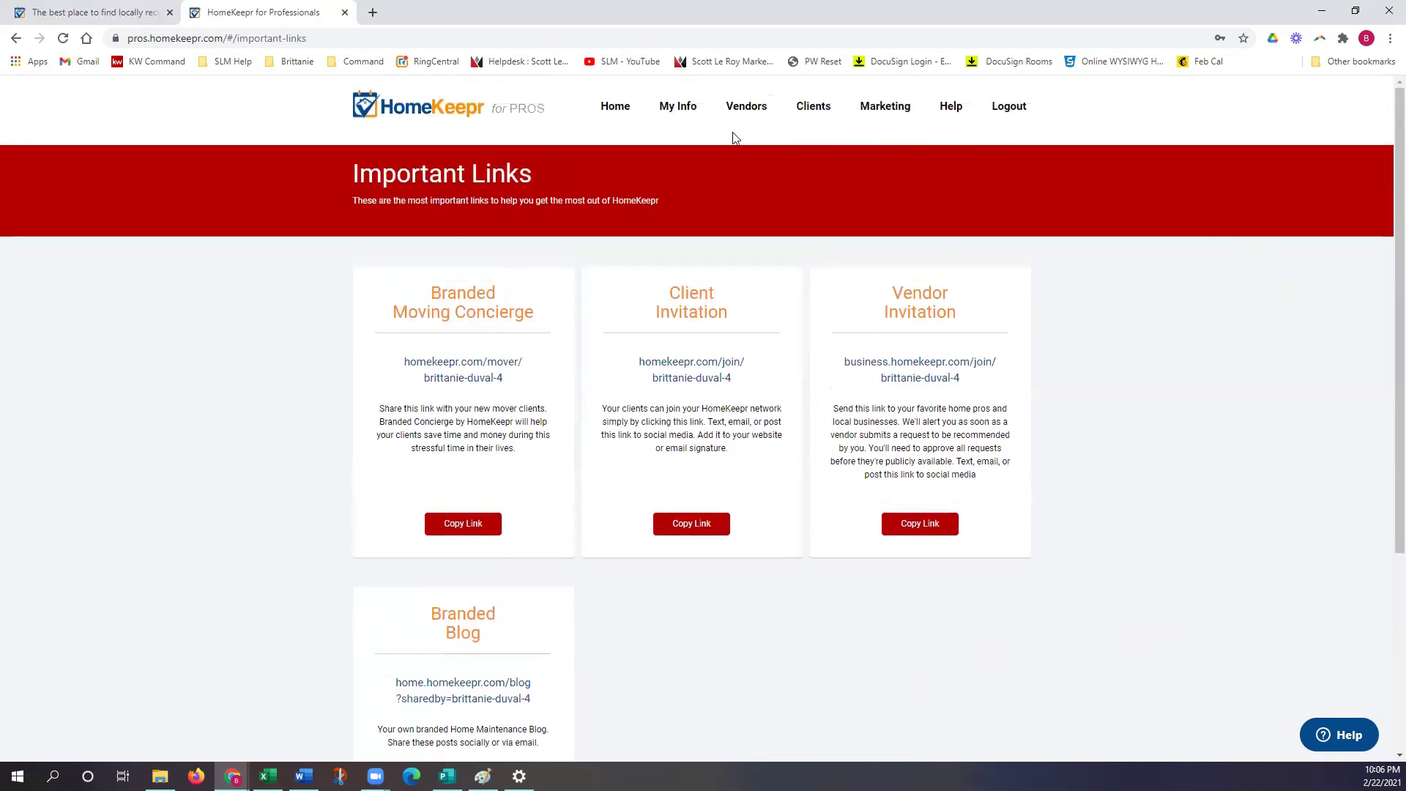
left_click(612, 107)
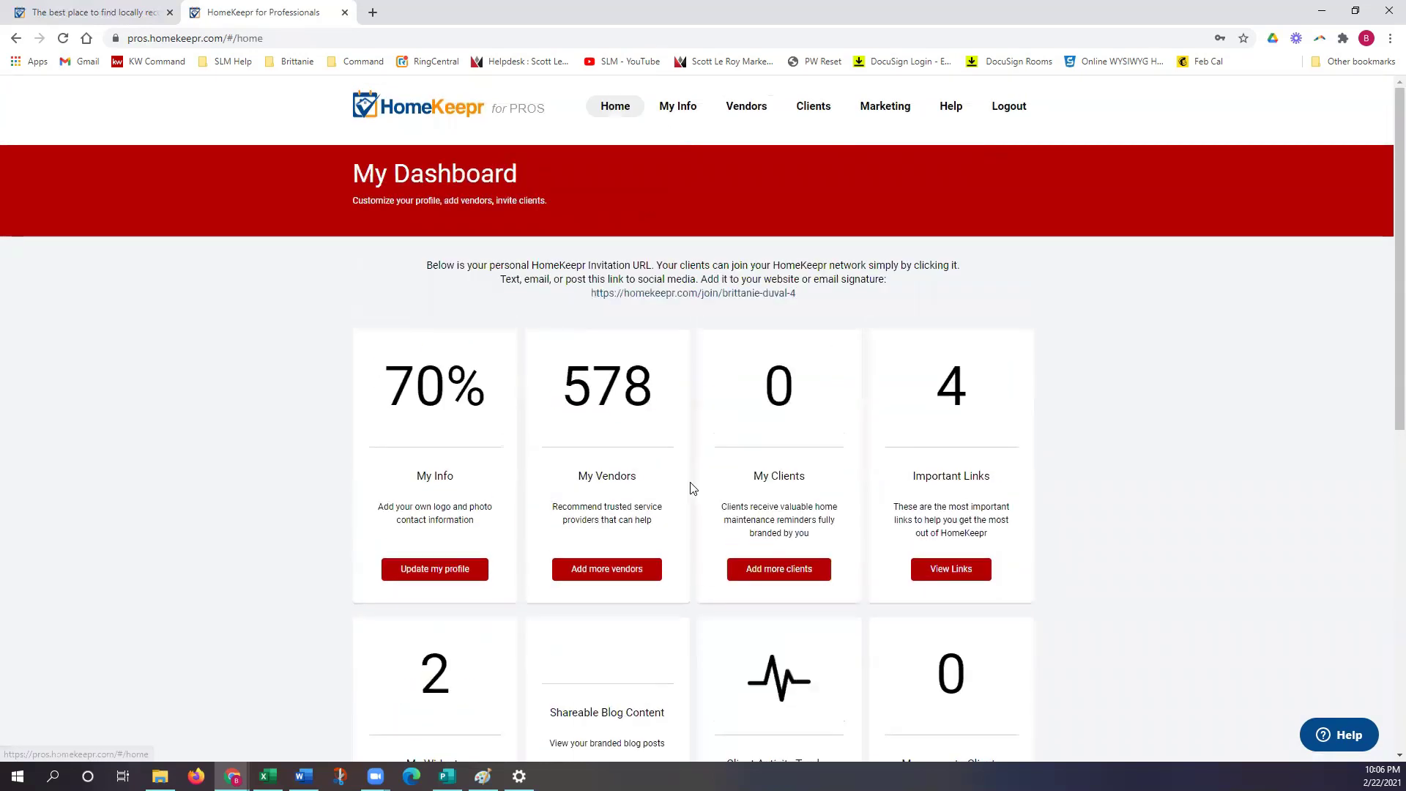
Step: Scroll down the dashboard and open the My Widgets card
scroll(688, 484, "down", 5)
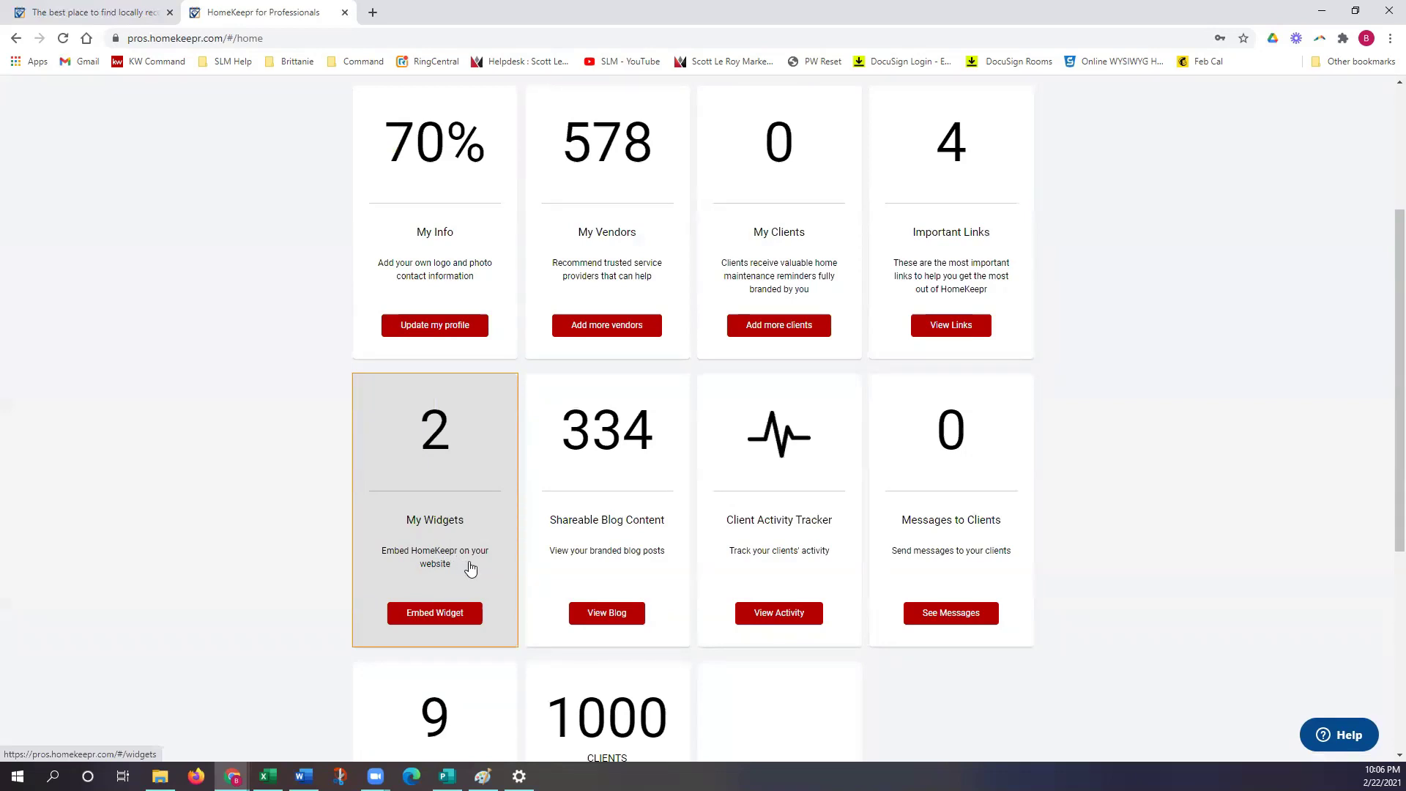
left_click(471, 567)
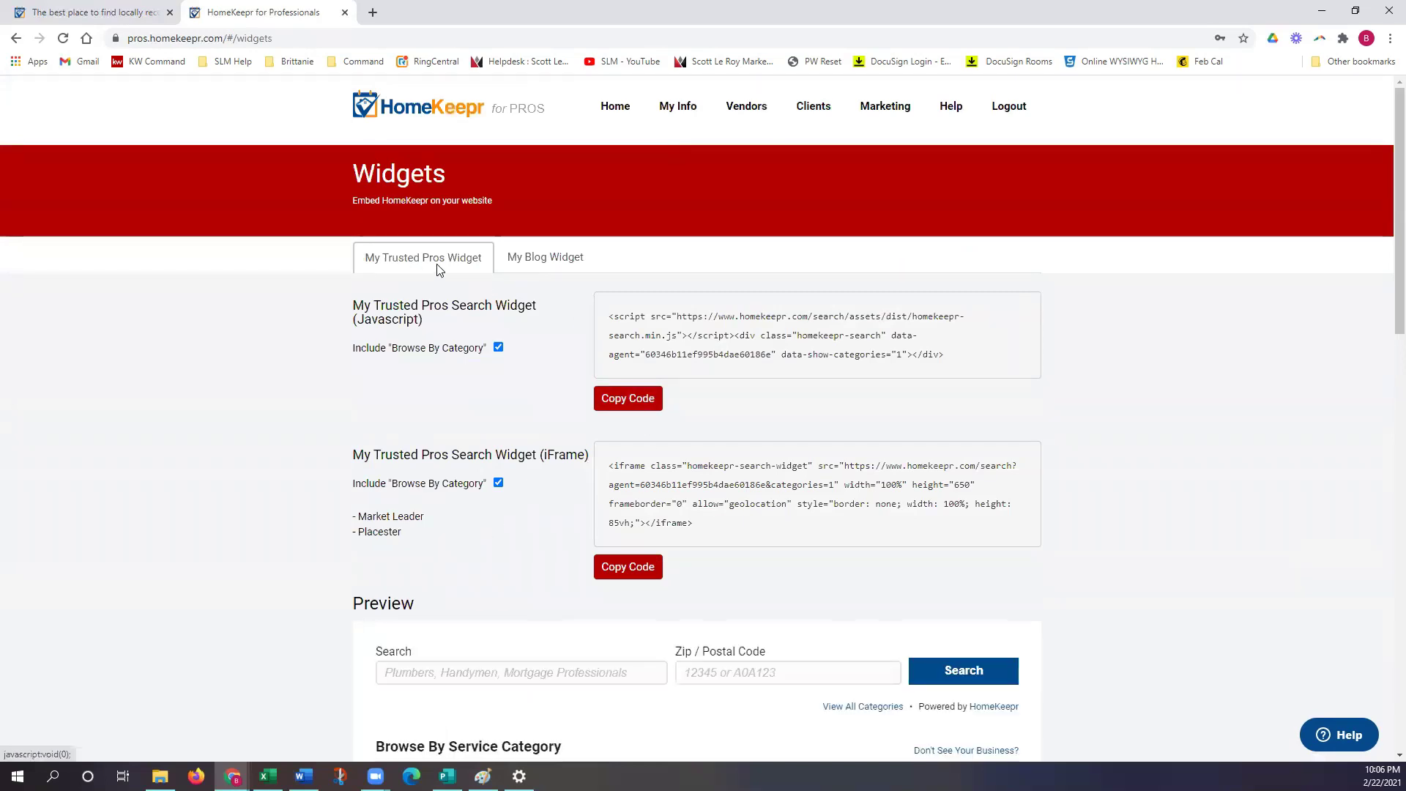
scroll(526, 560, "down", 4)
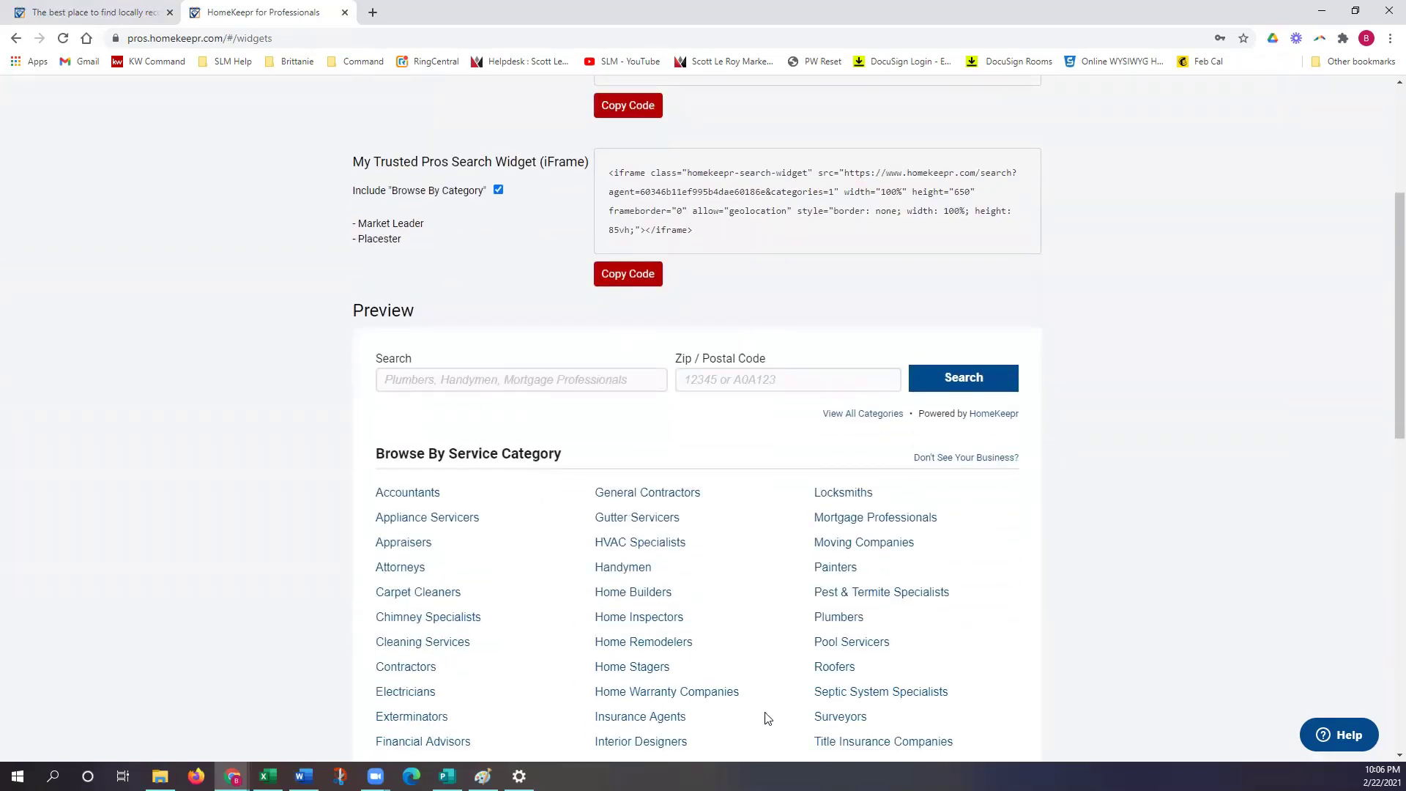
scroll(777, 718, "down", 1)
scroll(781, 720, "down", 1)
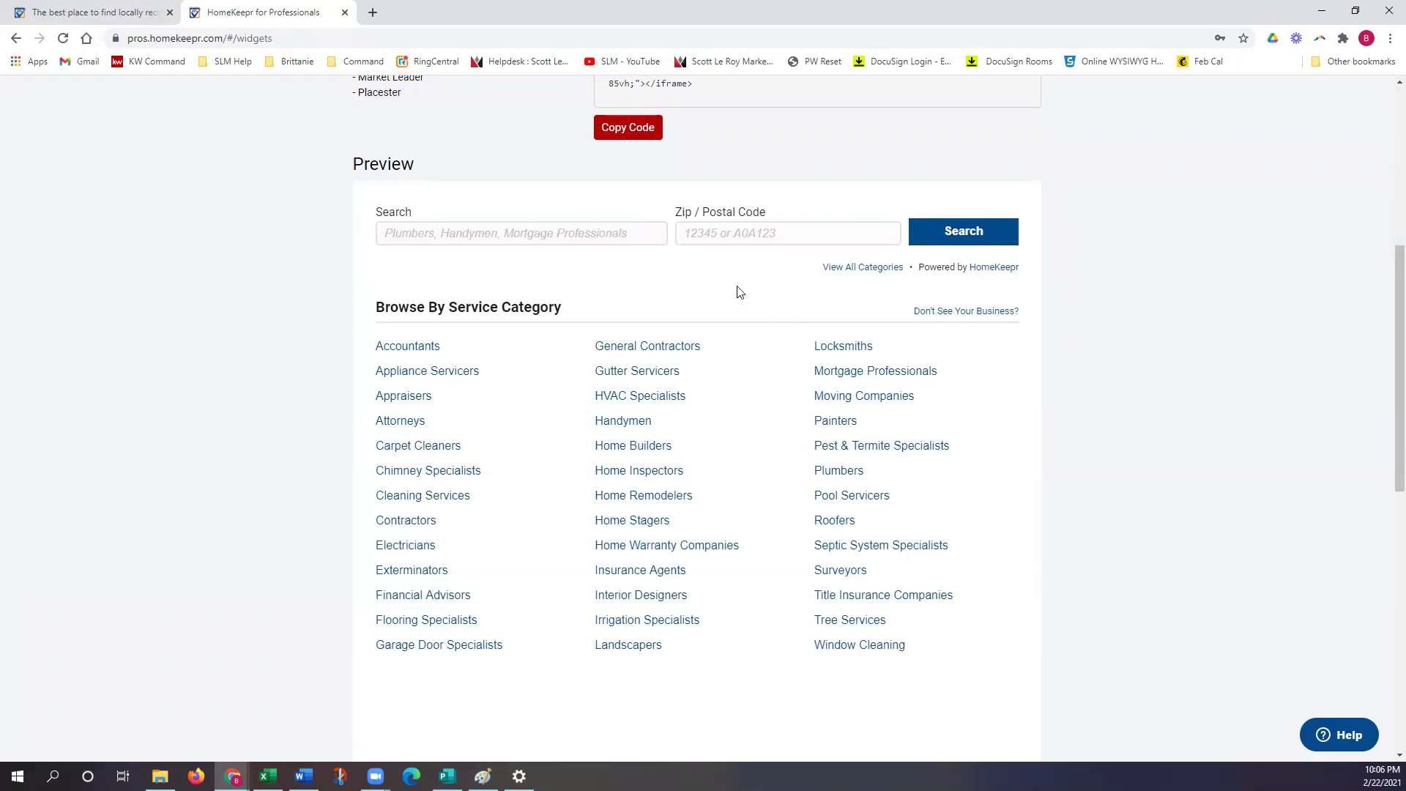
scroll(757, 634, "up", 1)
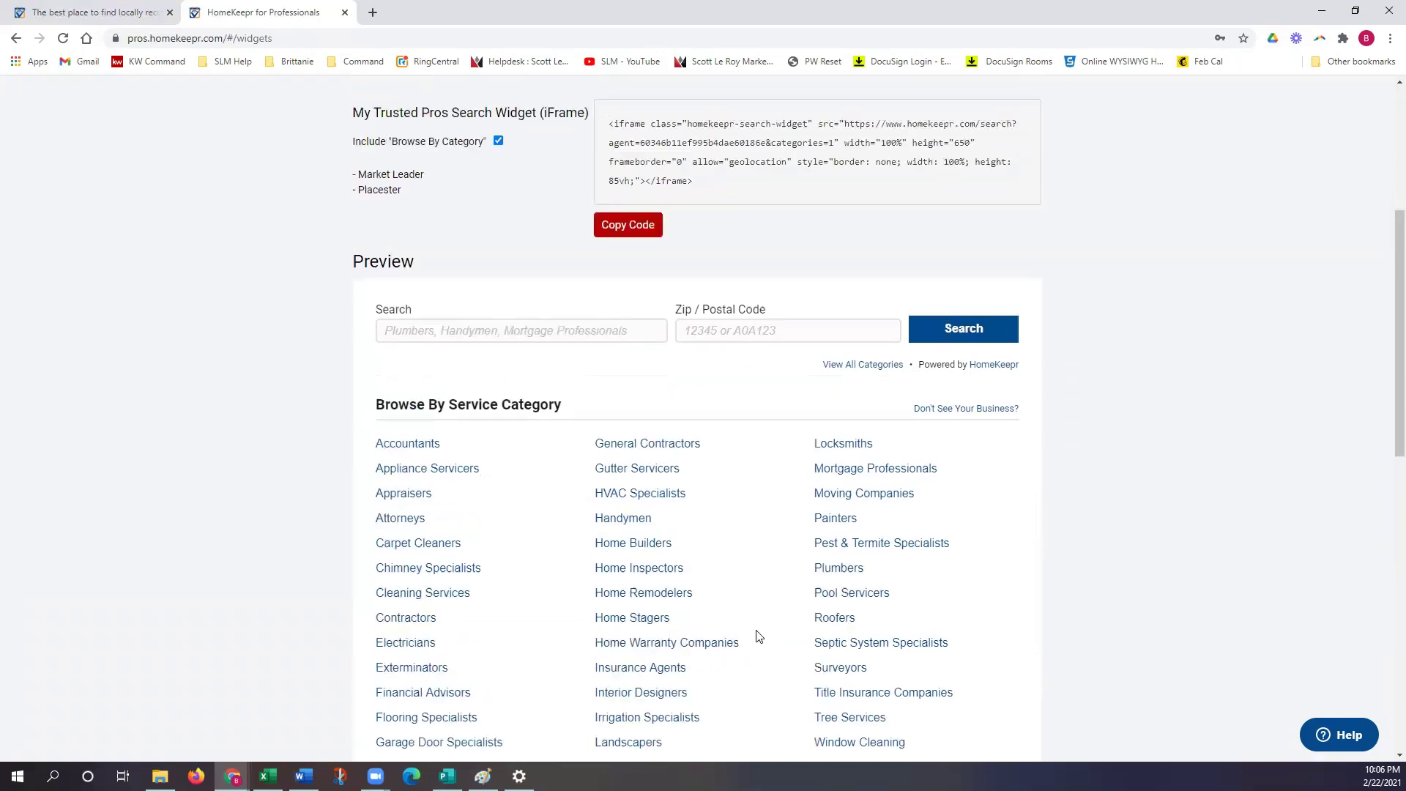
scroll(781, 635, "up", 1)
scroll(780, 627, "up", 2)
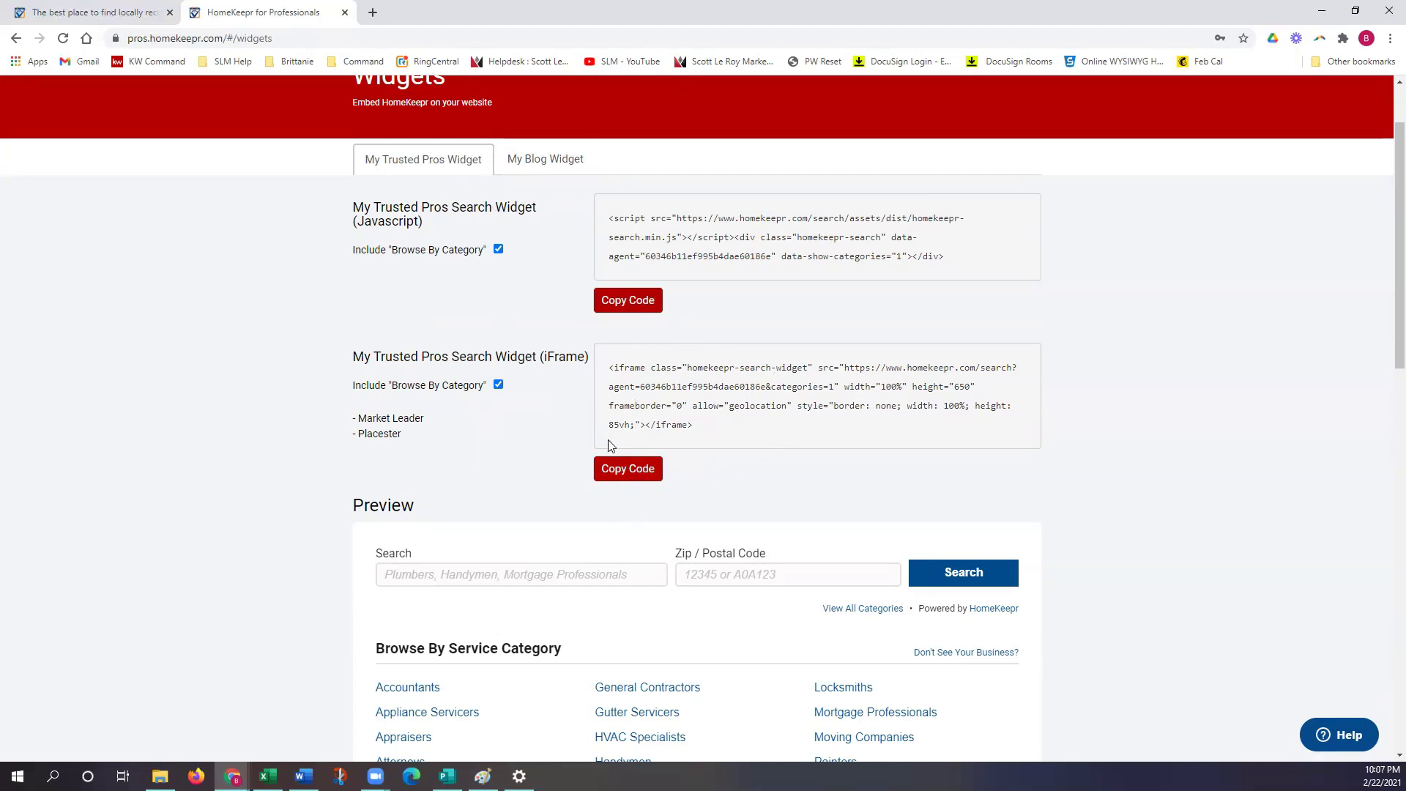
Step: Show the My Blog Widget embed codes and scroll through its recent-posts preview
left_click(538, 173)
scroll(535, 544, "down", 2)
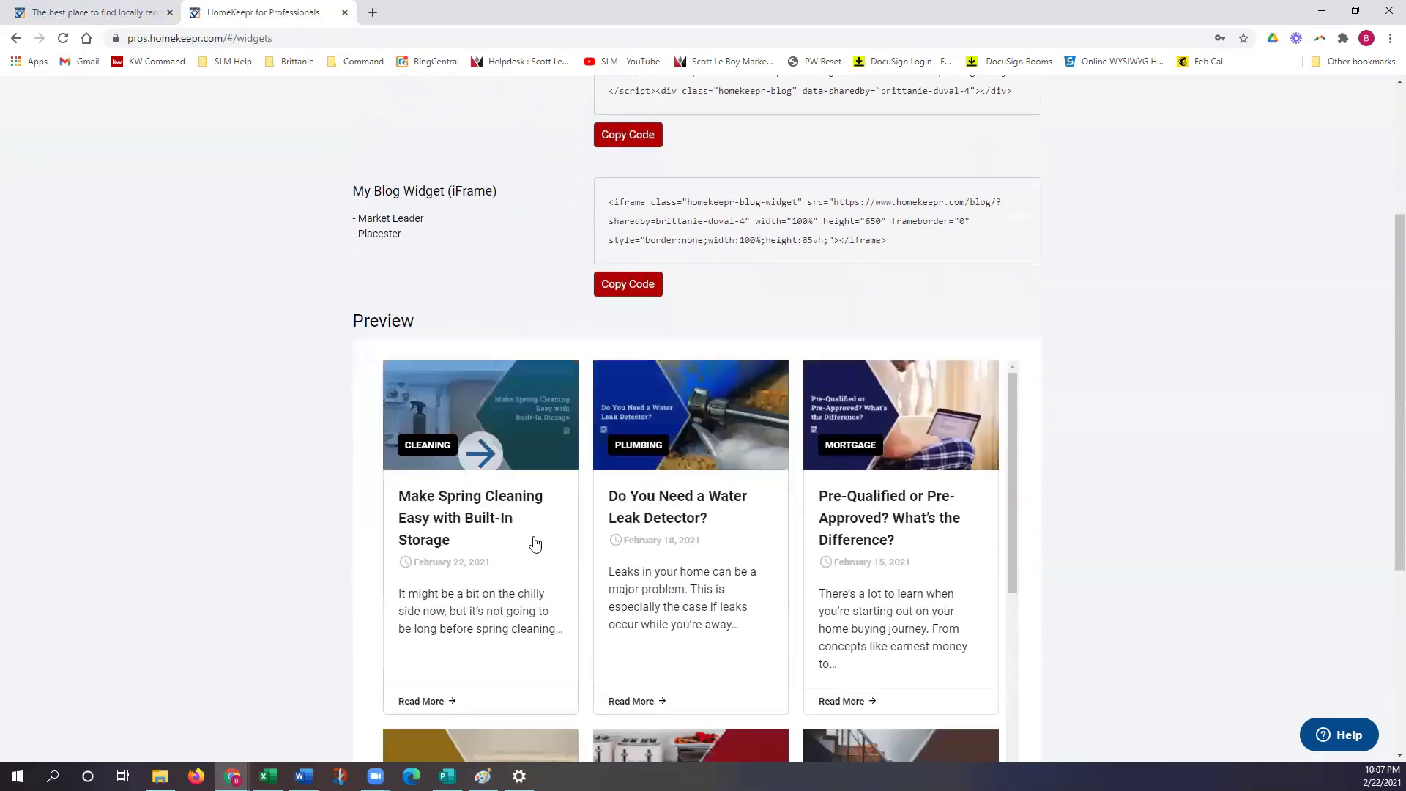
scroll(732, 644, "down", 5)
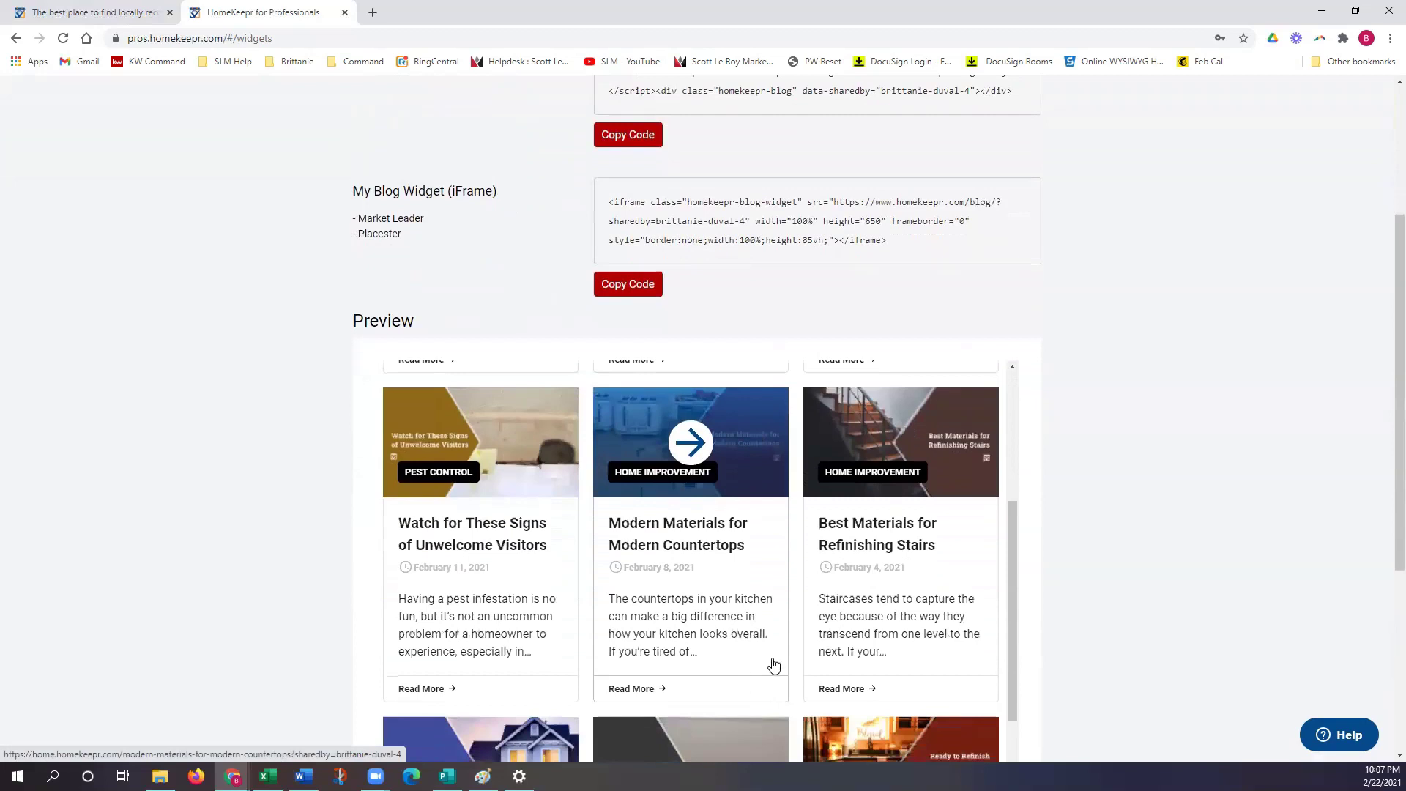
scroll(741, 660, "up", 5)
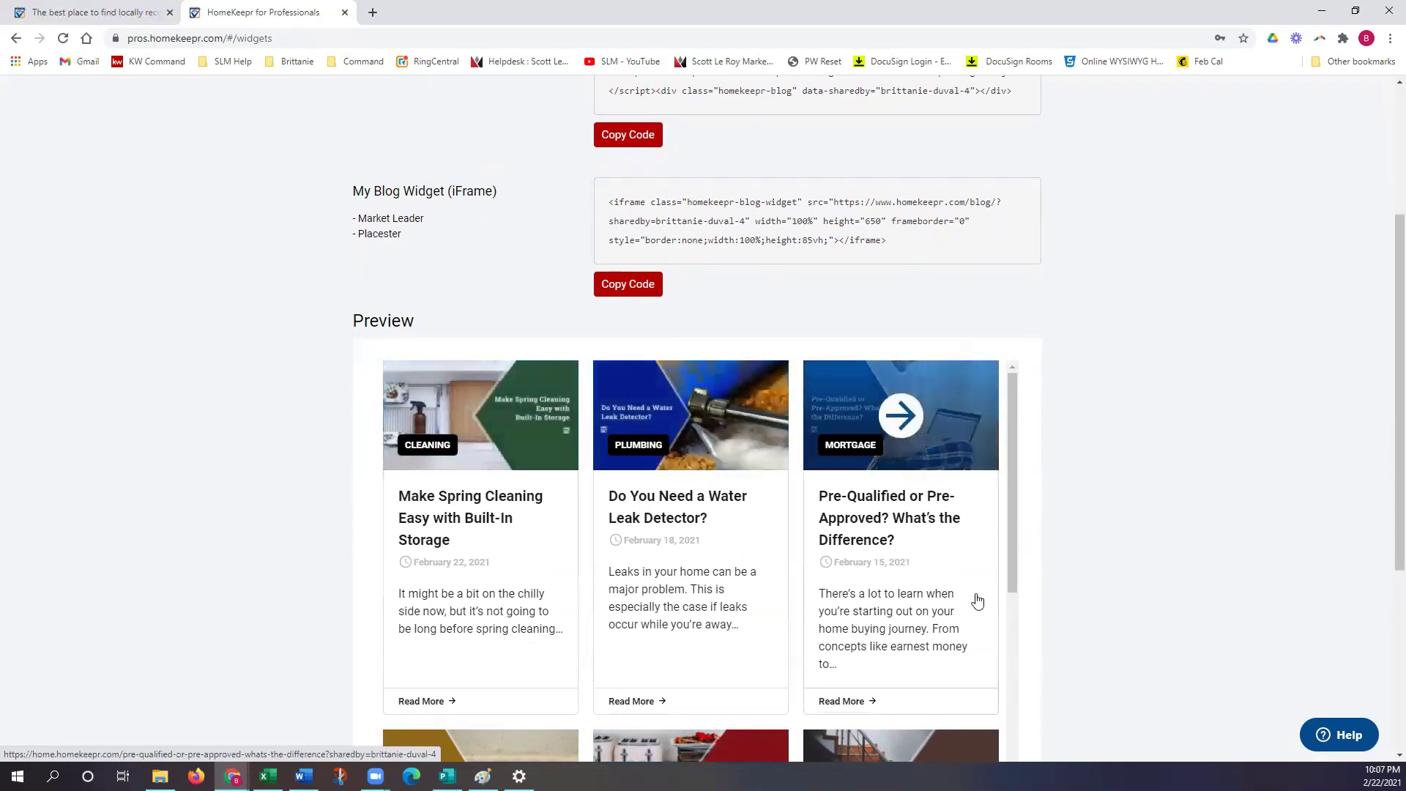
scroll(717, 487, "up", 2)
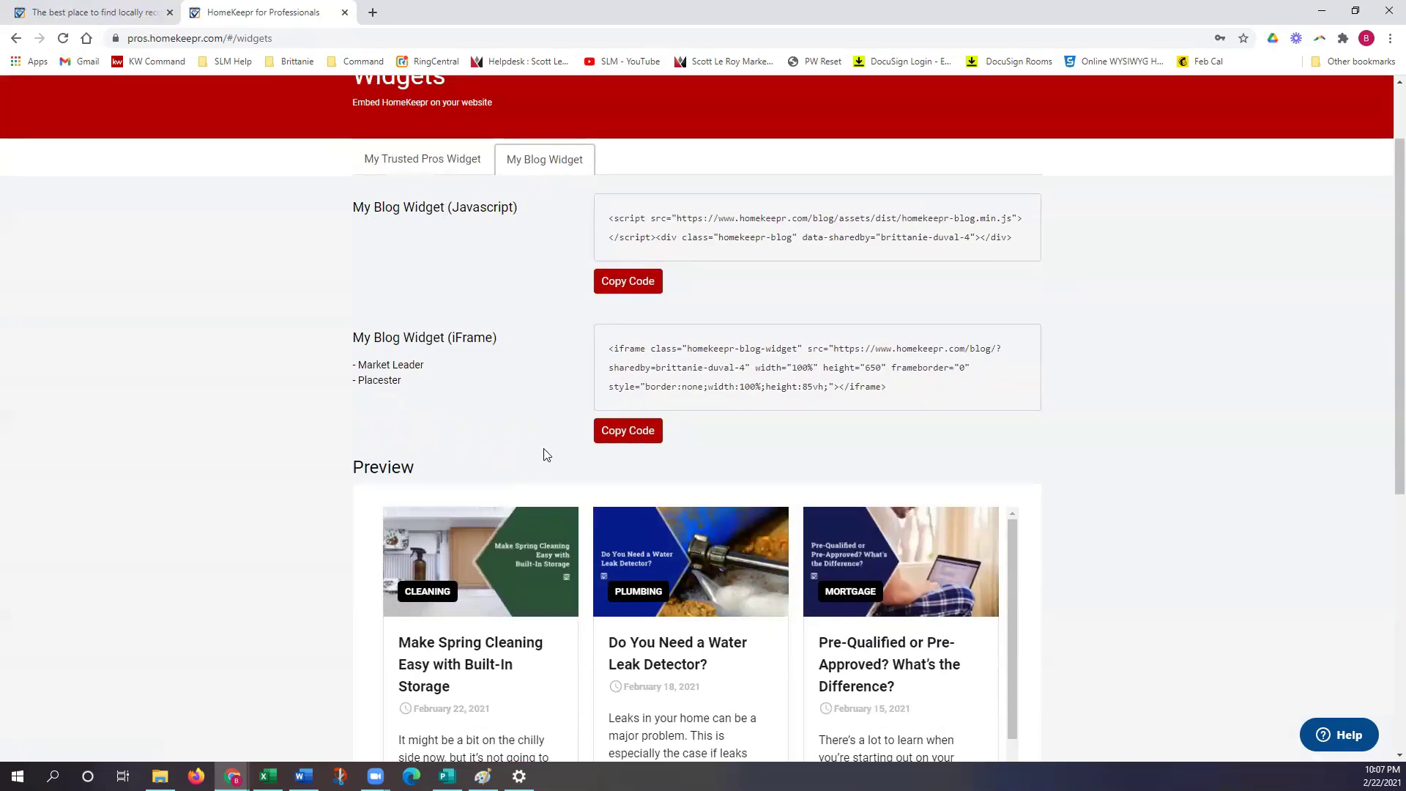
scroll(545, 454, "down", 3)
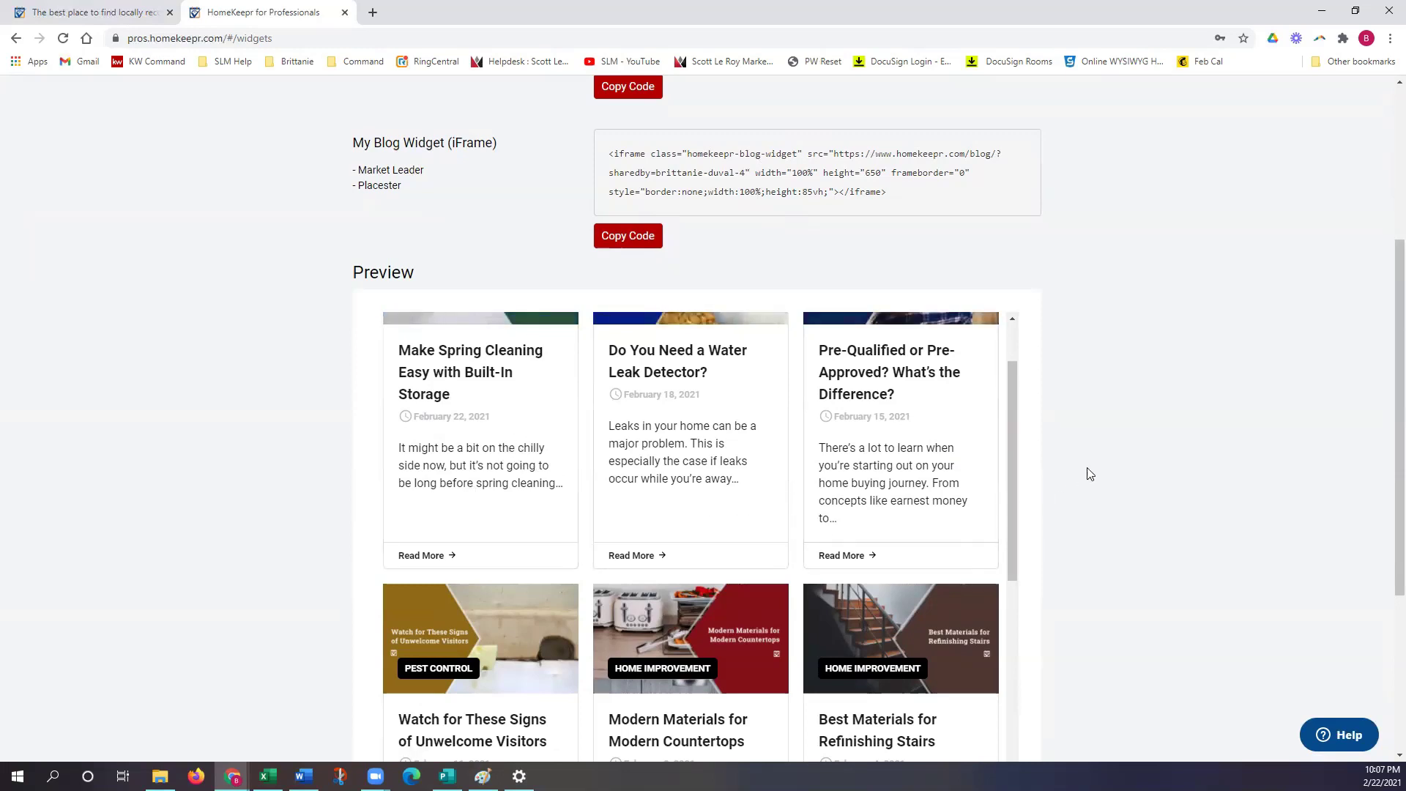
scroll(1099, 476, "up", 2)
scroll(1098, 476, "up", 3)
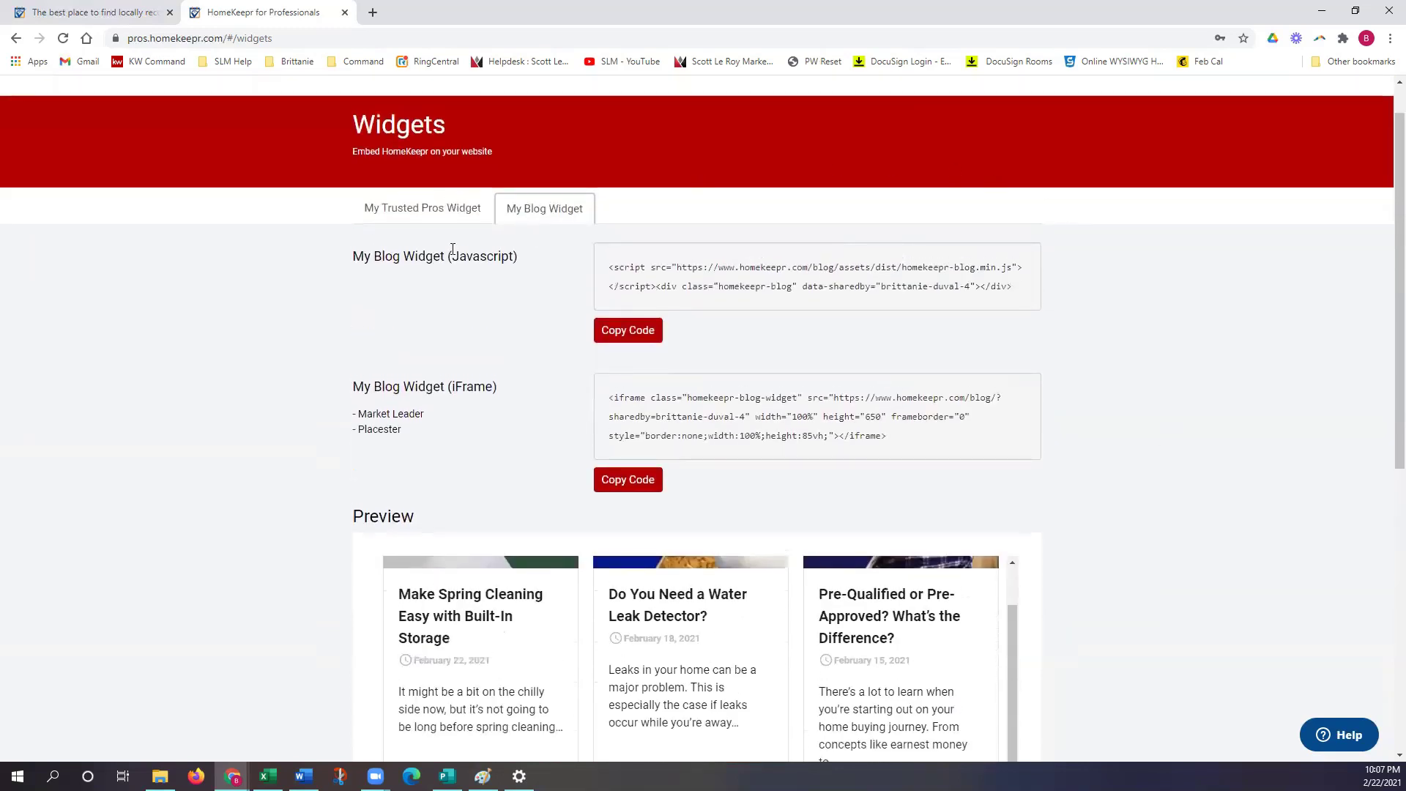
Step: Return to the My Trusted Pros Widget tab and scroll through its embed codes
left_click(447, 220)
scroll(527, 581, "down", 2)
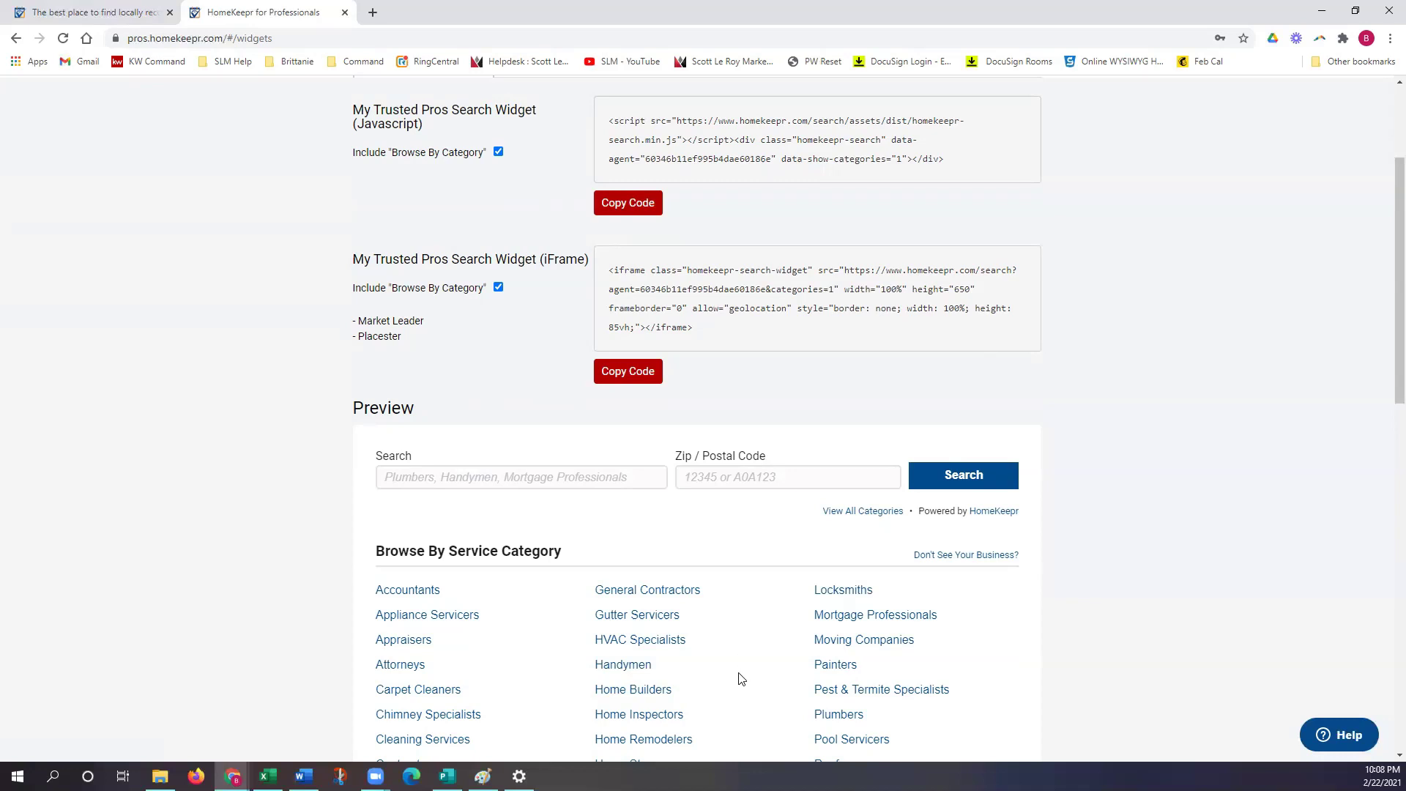
scroll(738, 679, "up", 3)
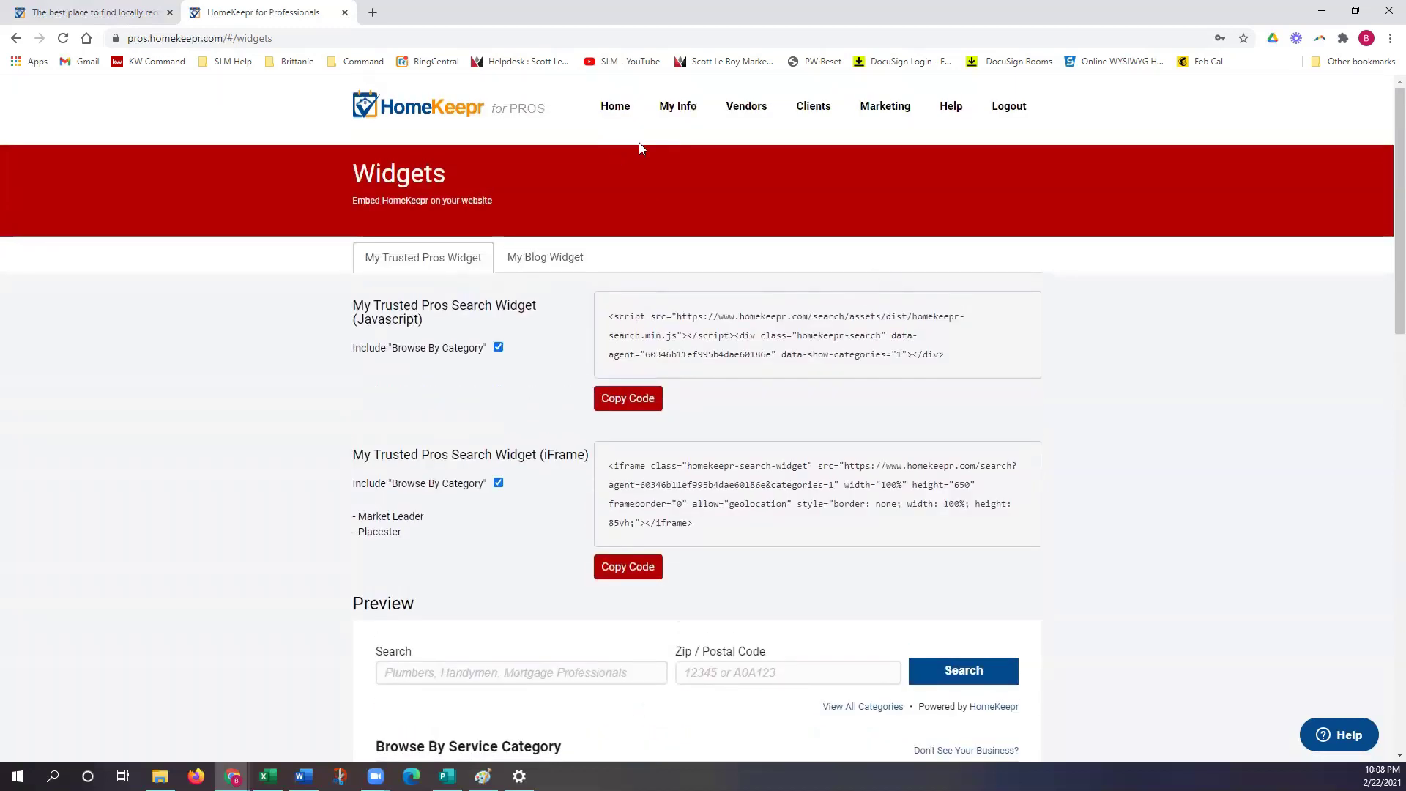
Step: Go Home to My Dashboard and scroll down to its summary cards
left_click(606, 110)
scroll(718, 298, "down", 4)
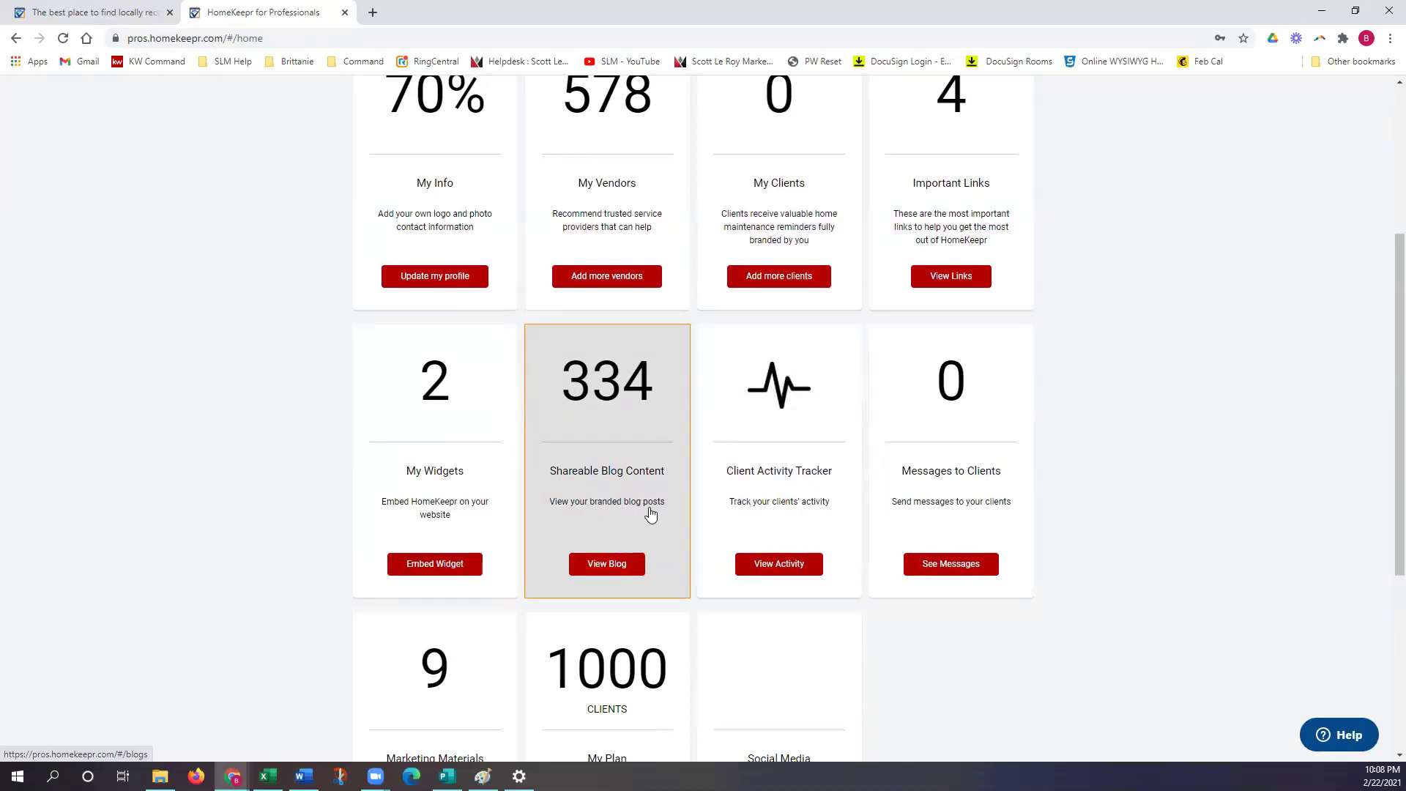
Step: Open the Shareable Blog Content page and scroll down through the posts
left_click(645, 464)
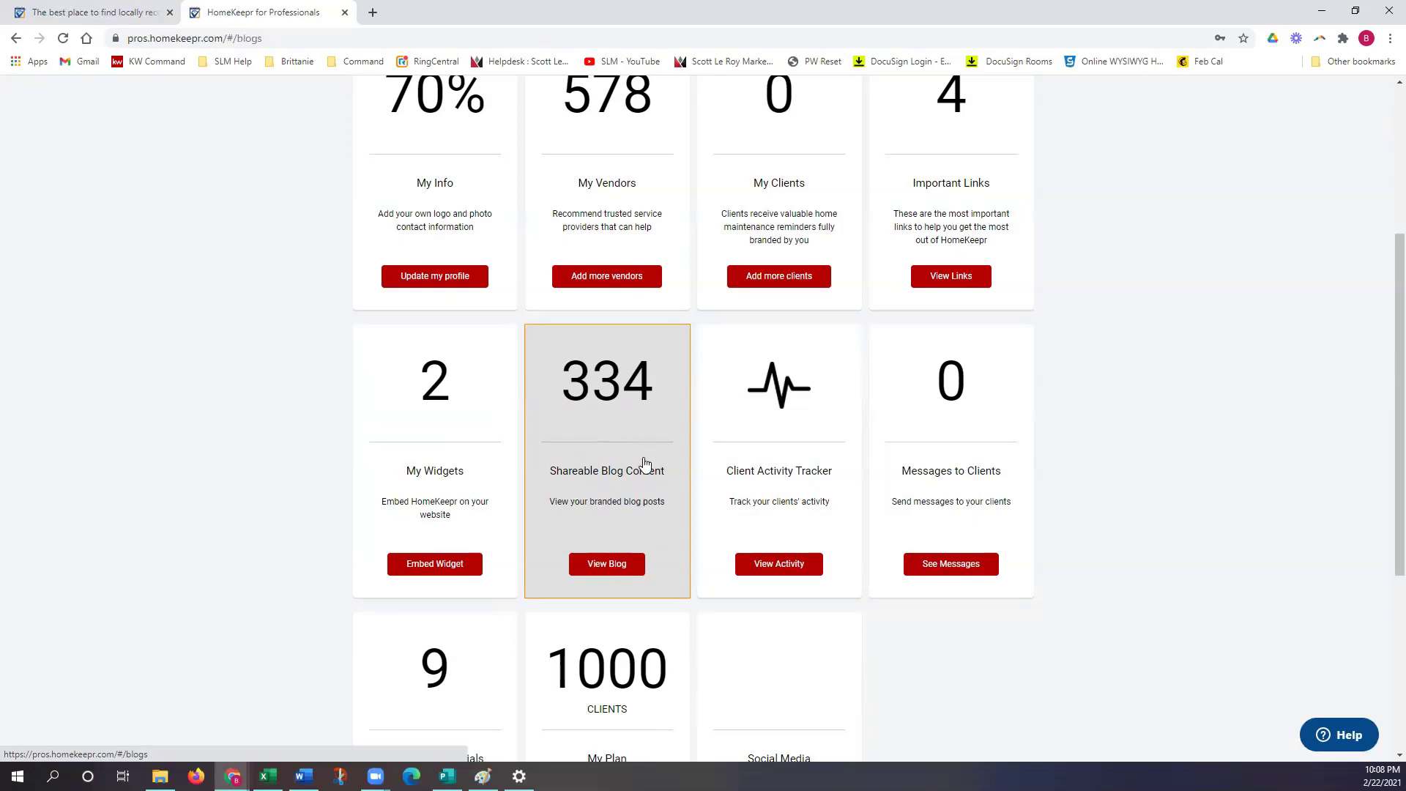
scroll(746, 492, "down", 2)
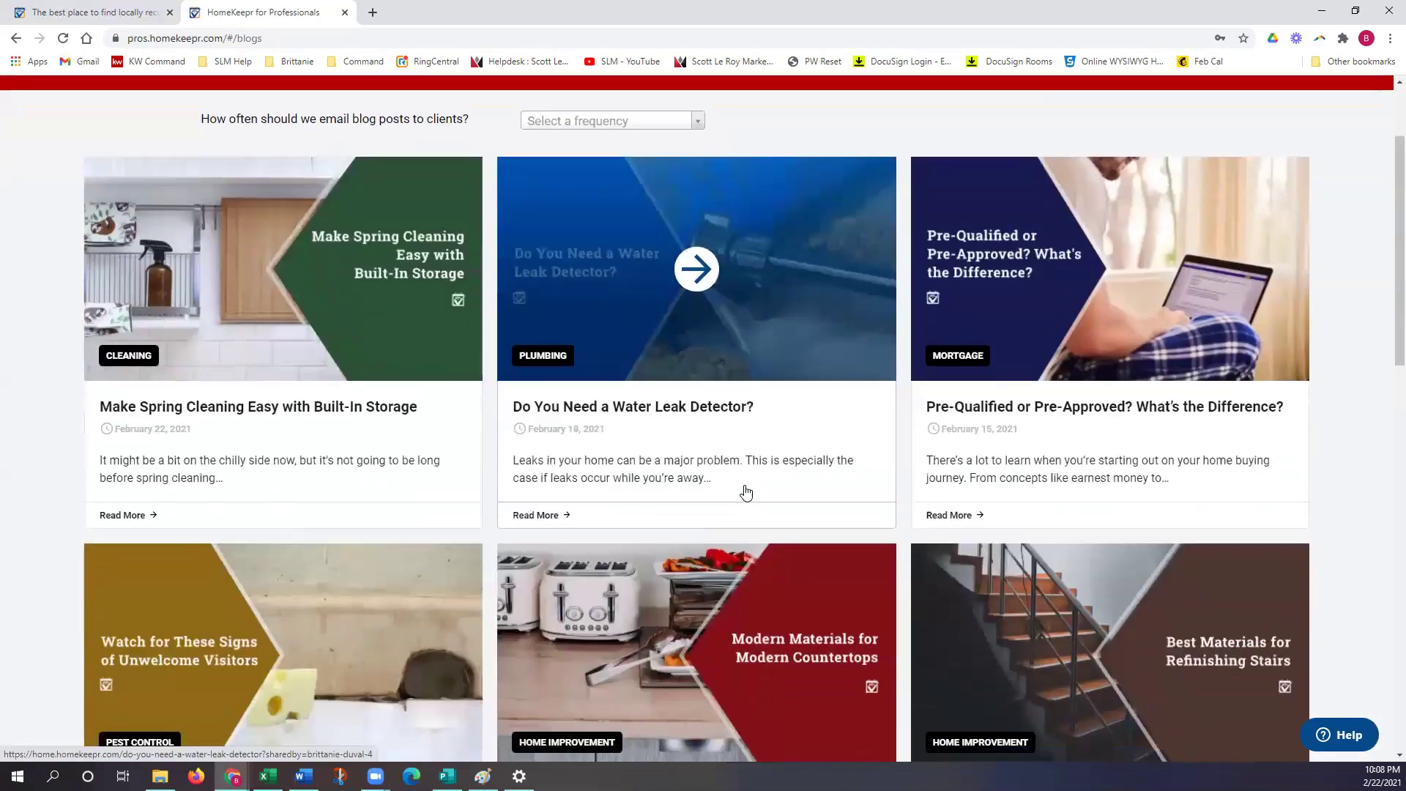
scroll(747, 492, "down", 5)
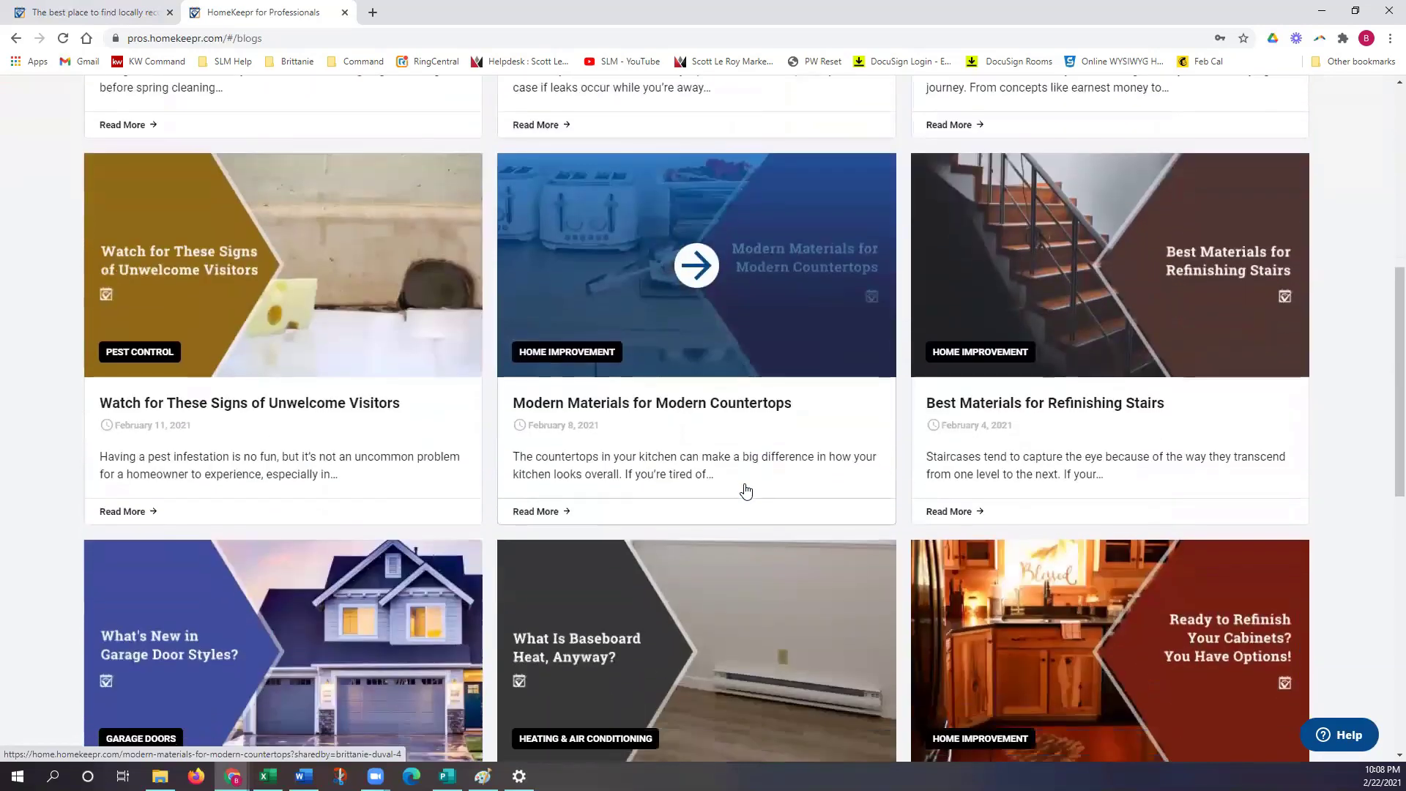
scroll(747, 492, "down", 8)
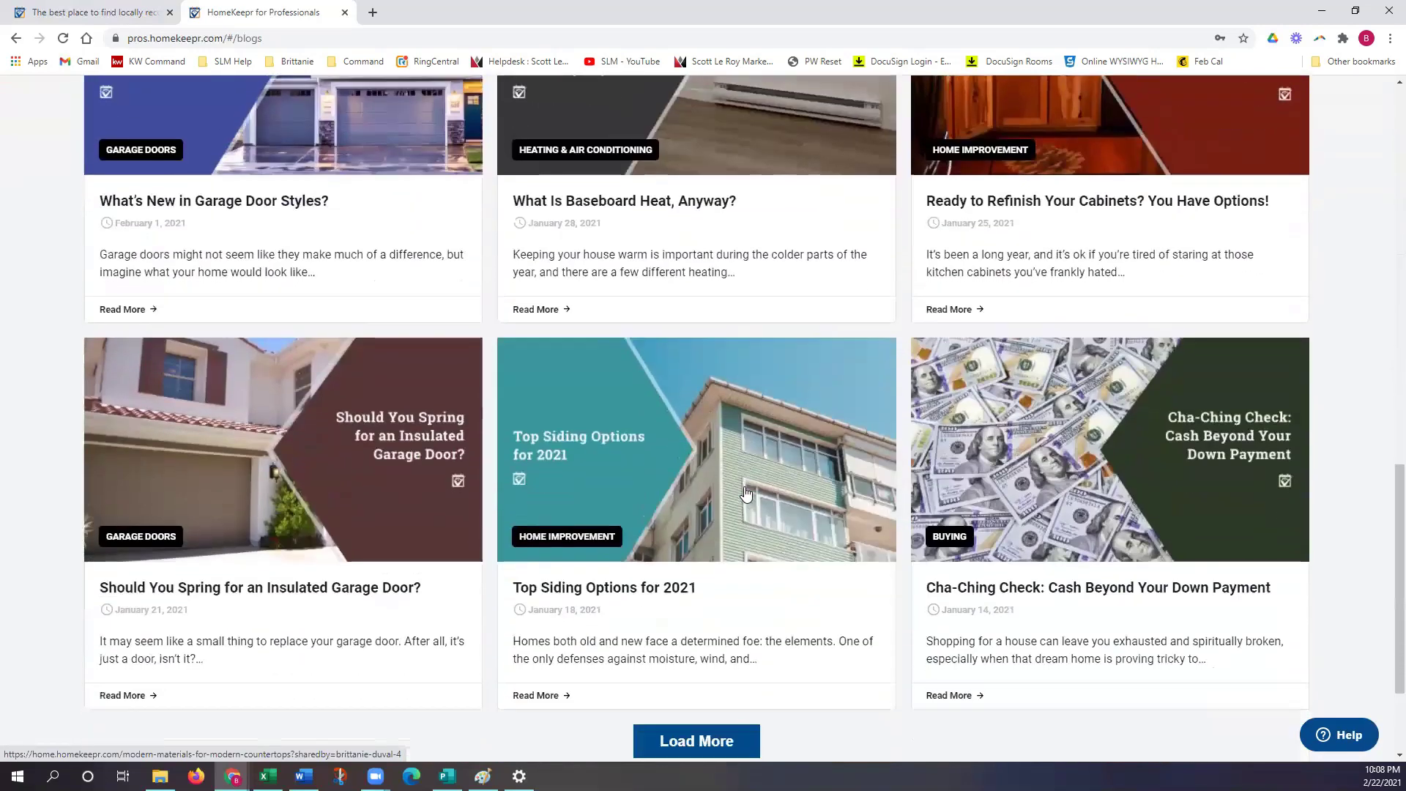
scroll(746, 492, "down", 2)
scroll(746, 492, "up", 1)
scroll(746, 492, "down", 2)
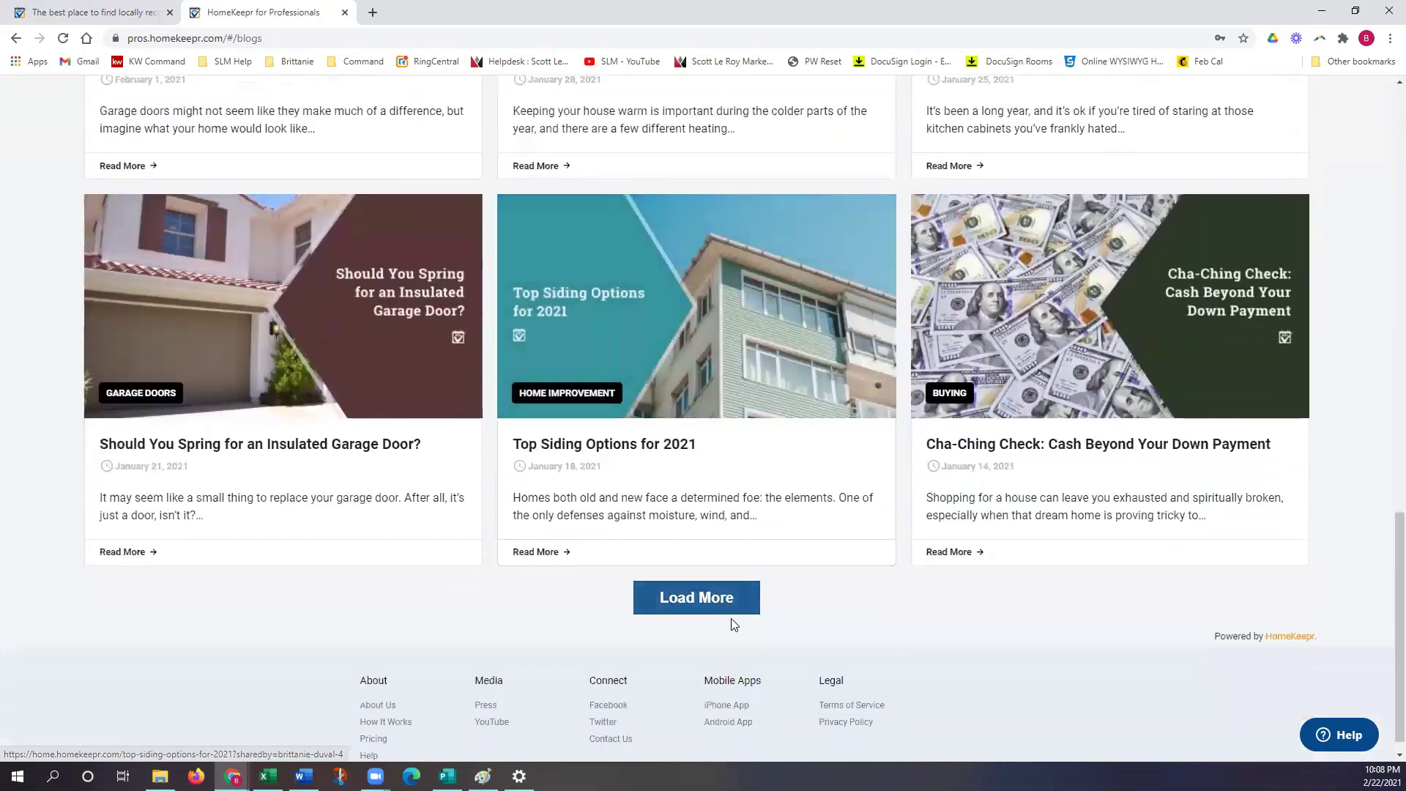
Step: Load more posts, scroll back to the top, and open 'Do You Need a Water Leak Detector?'
left_click(703, 598)
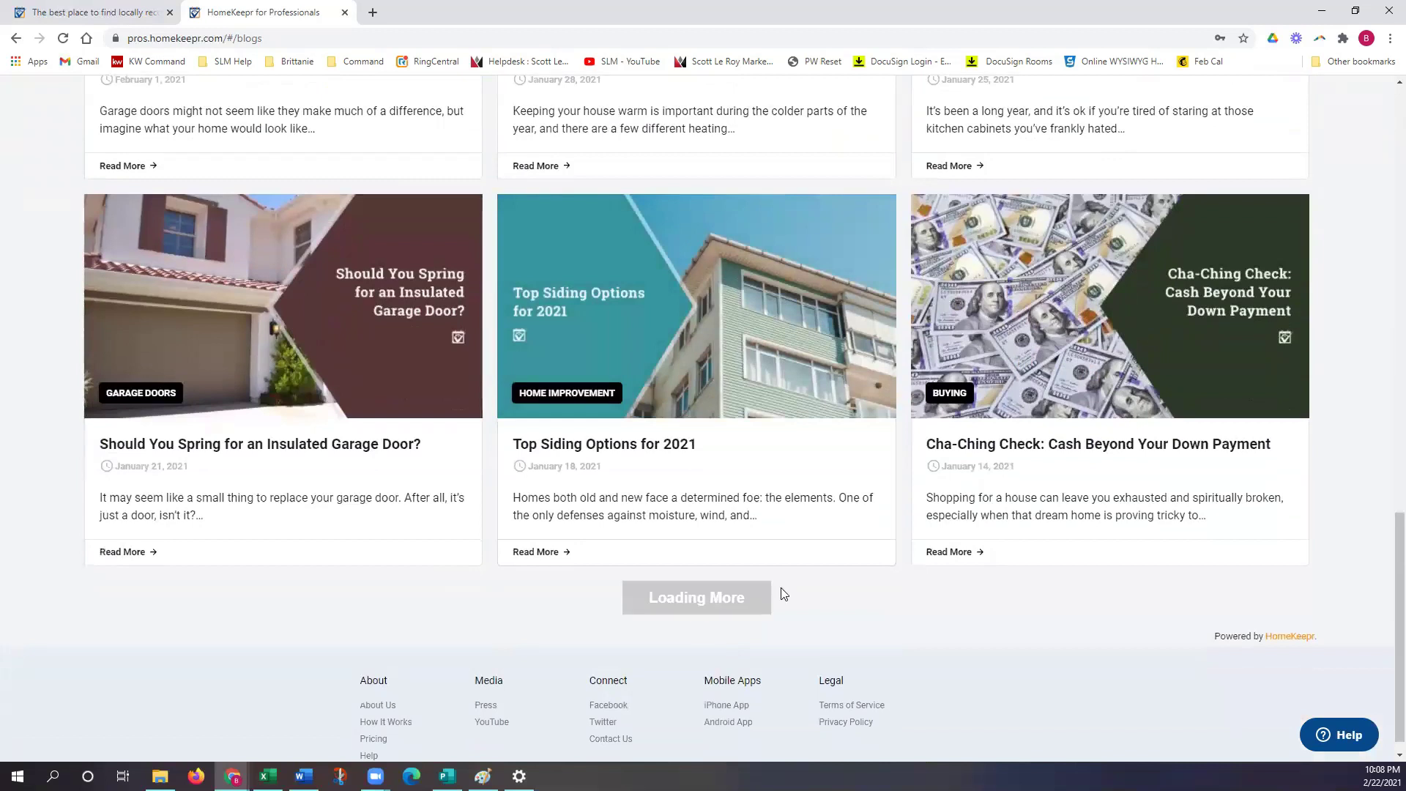
scroll(797, 584, "down", 7)
scroll(795, 561, "down", 4)
scroll(789, 558, "up", 3)
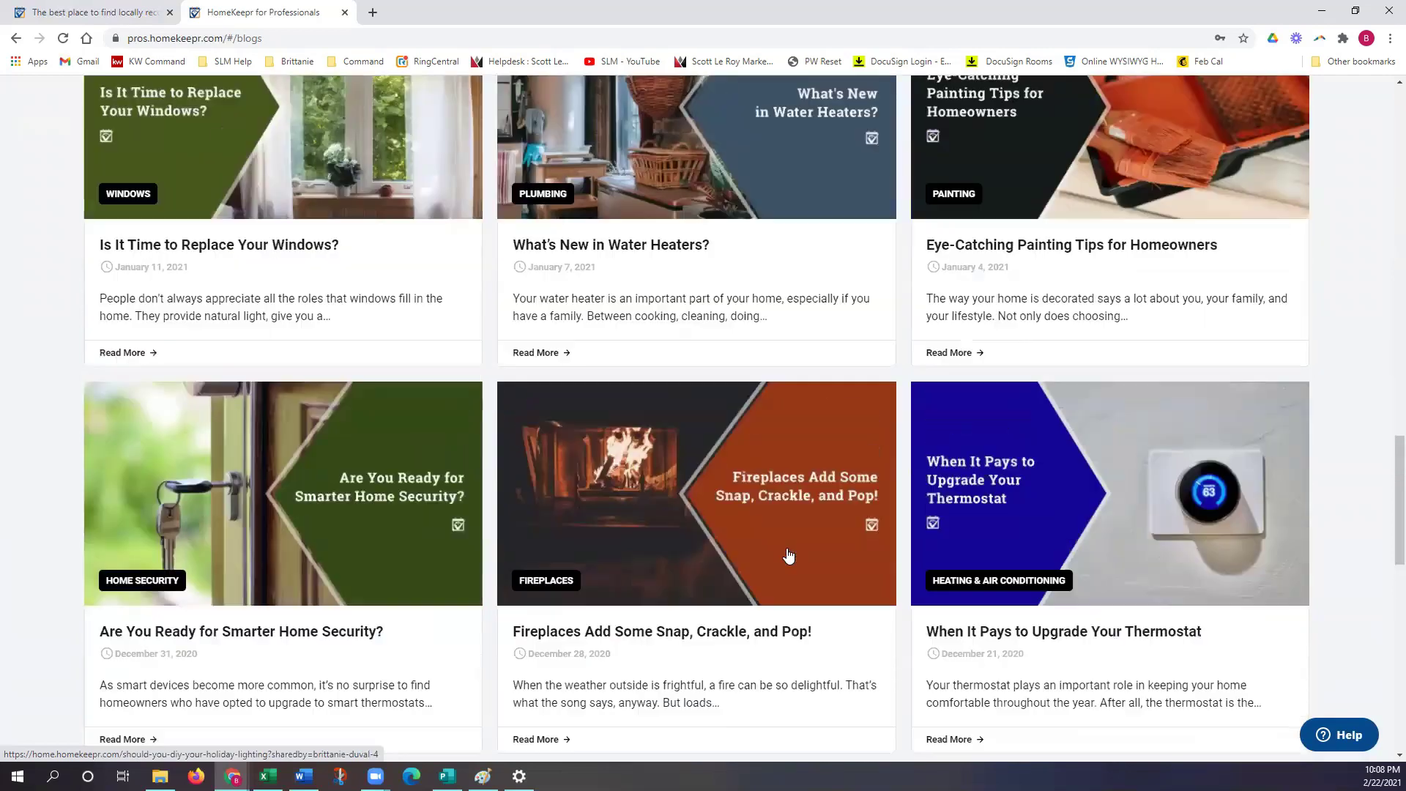
scroll(788, 556, "up", 10)
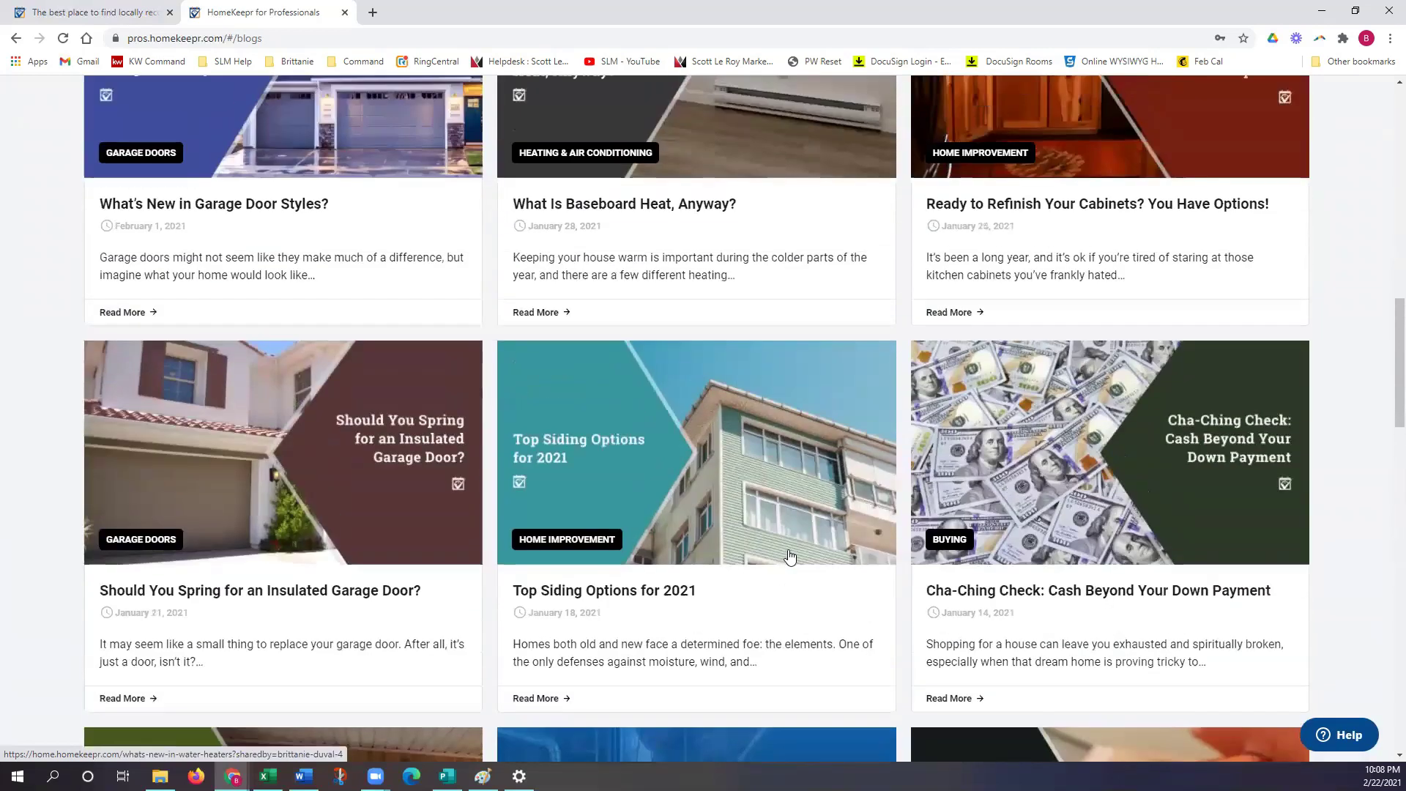
scroll(789, 556, "up", 8)
scroll(791, 553, "up", 7)
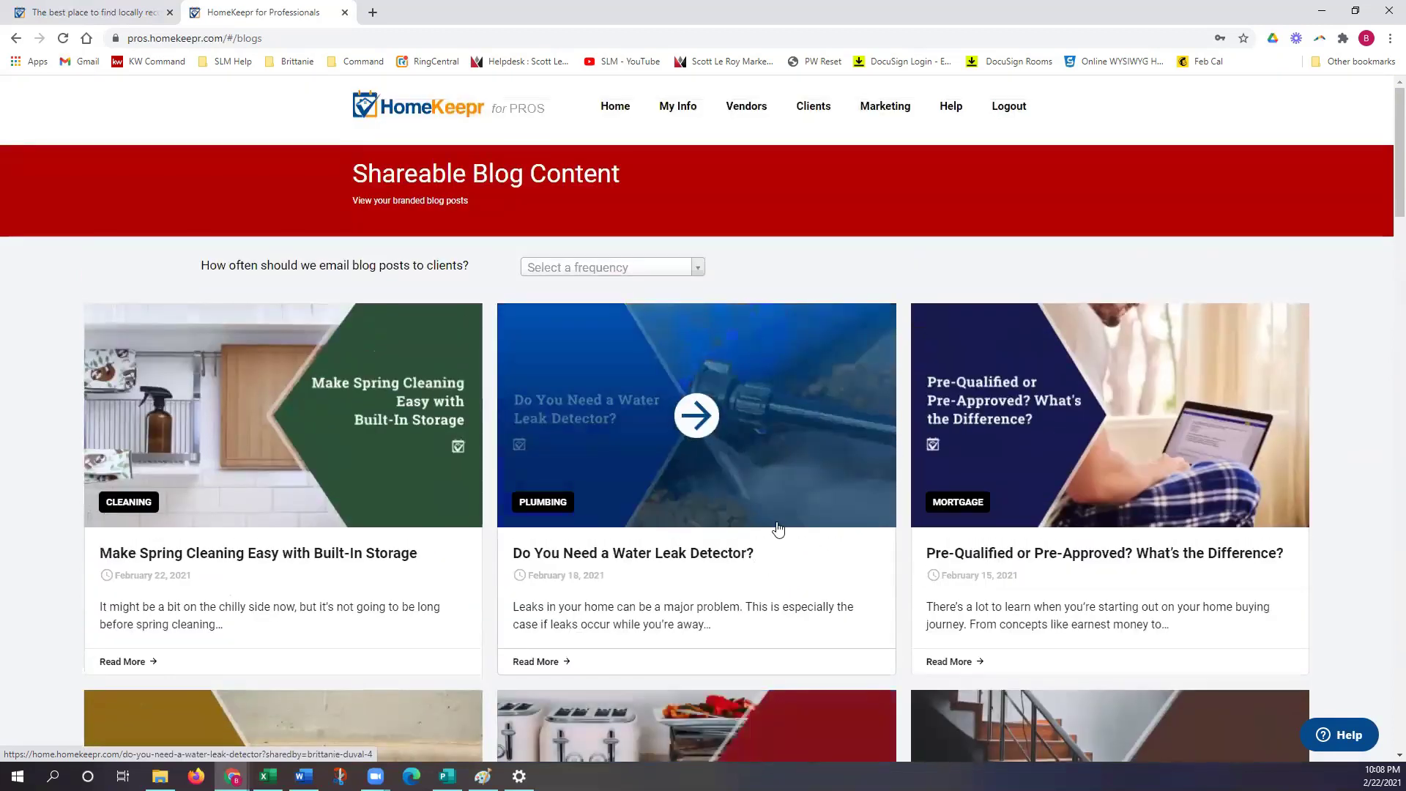
left_click(777, 520)
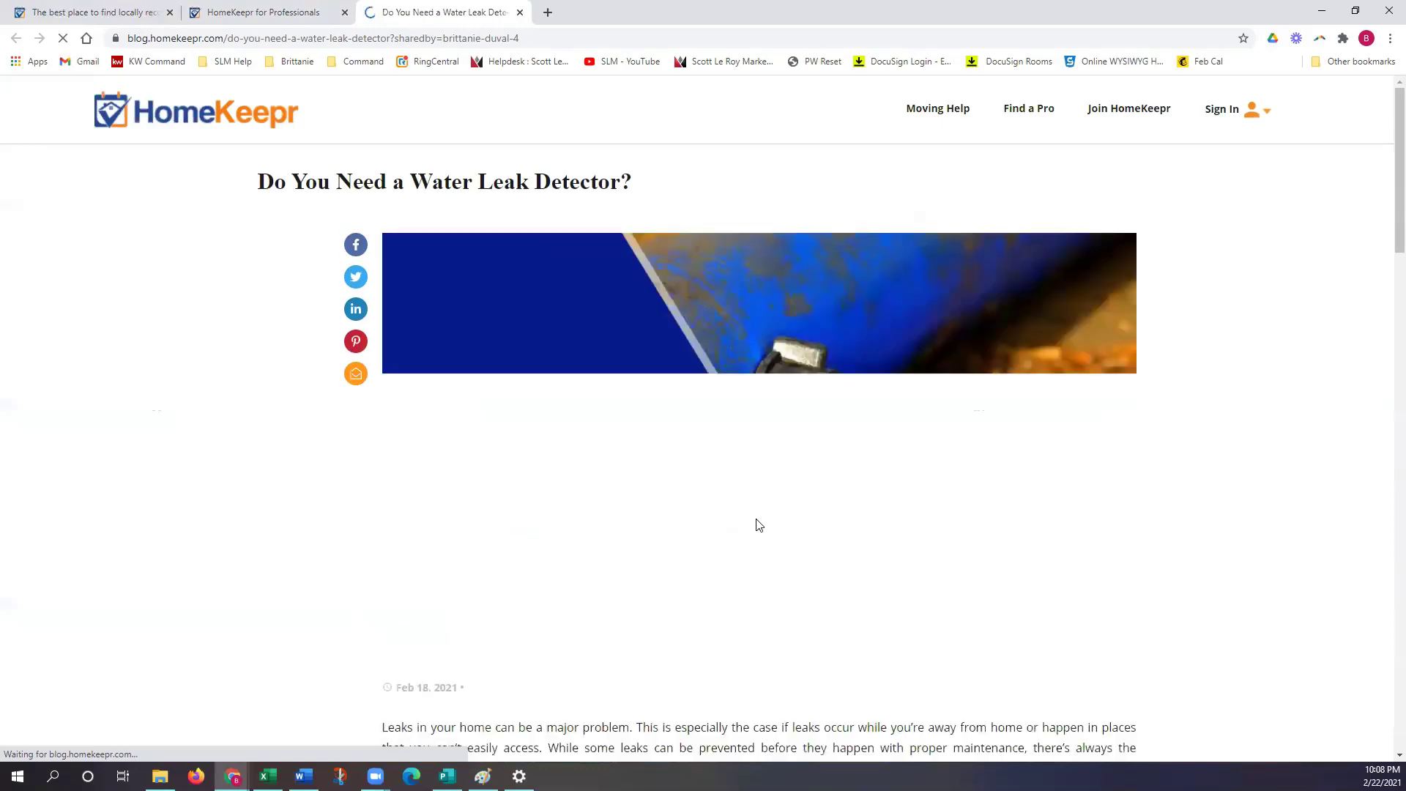
Step: Read down the Water Leak Detector article past 'Types of Leak Detectors', then scroll back up
scroll(938, 445, "down", 4)
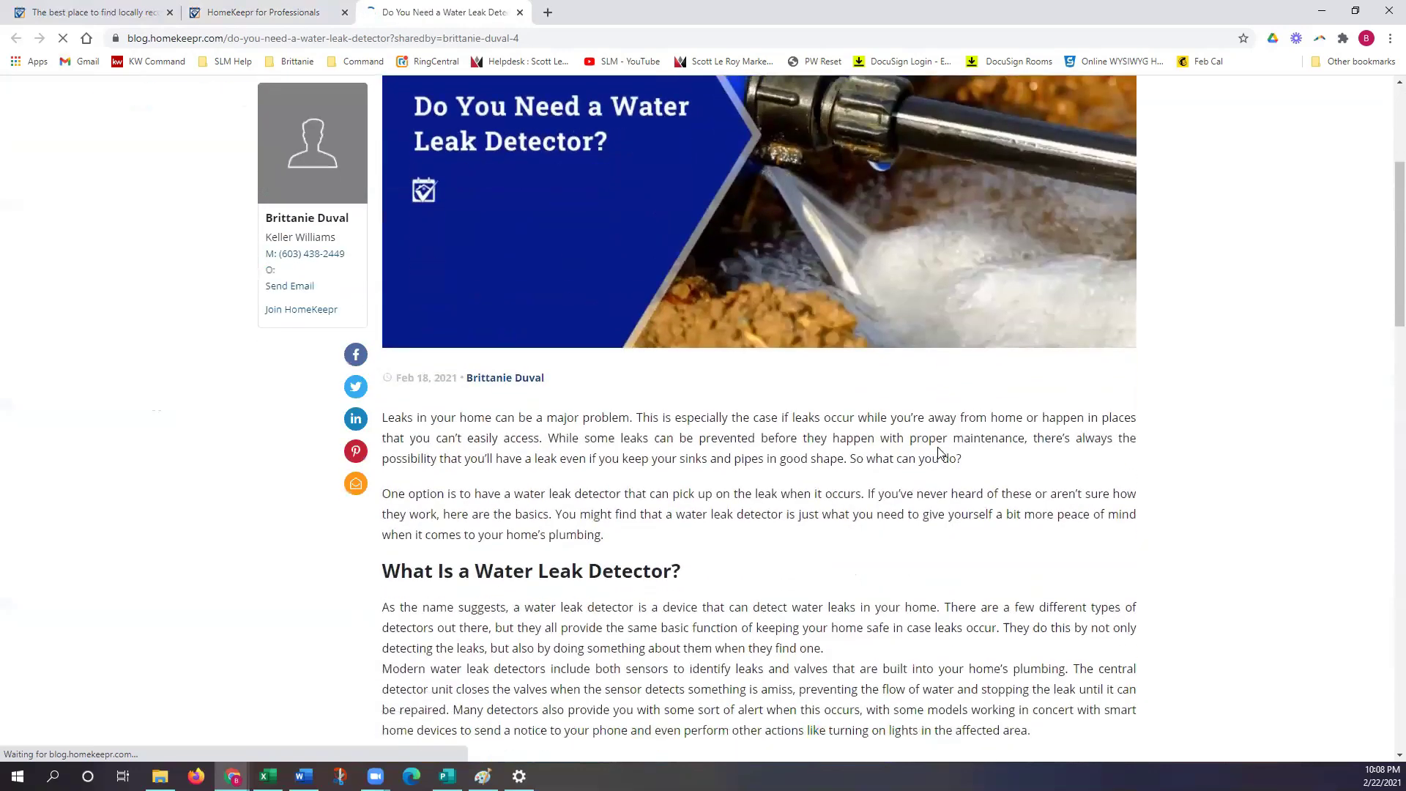
scroll(937, 452, "down", 2)
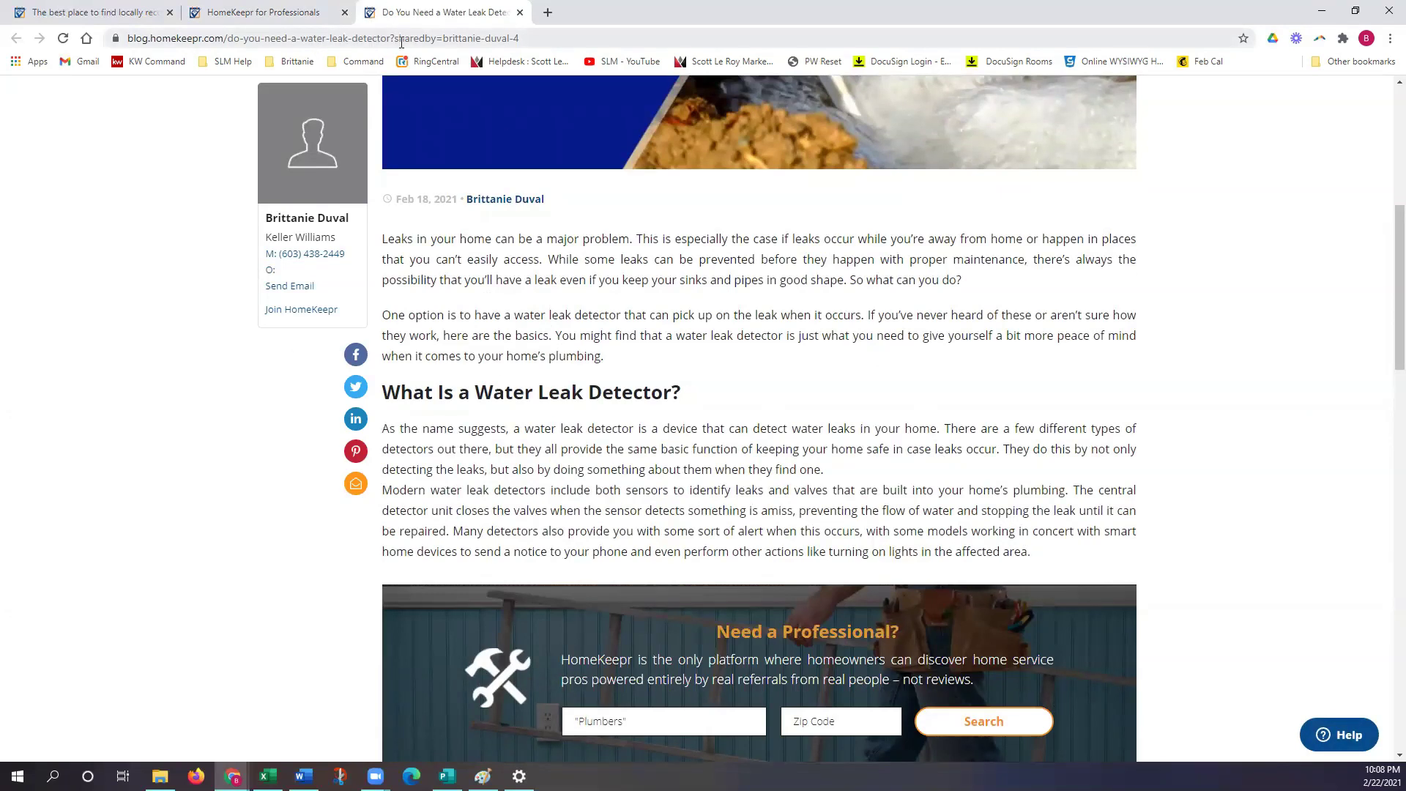
scroll(703, 402, "down", 7)
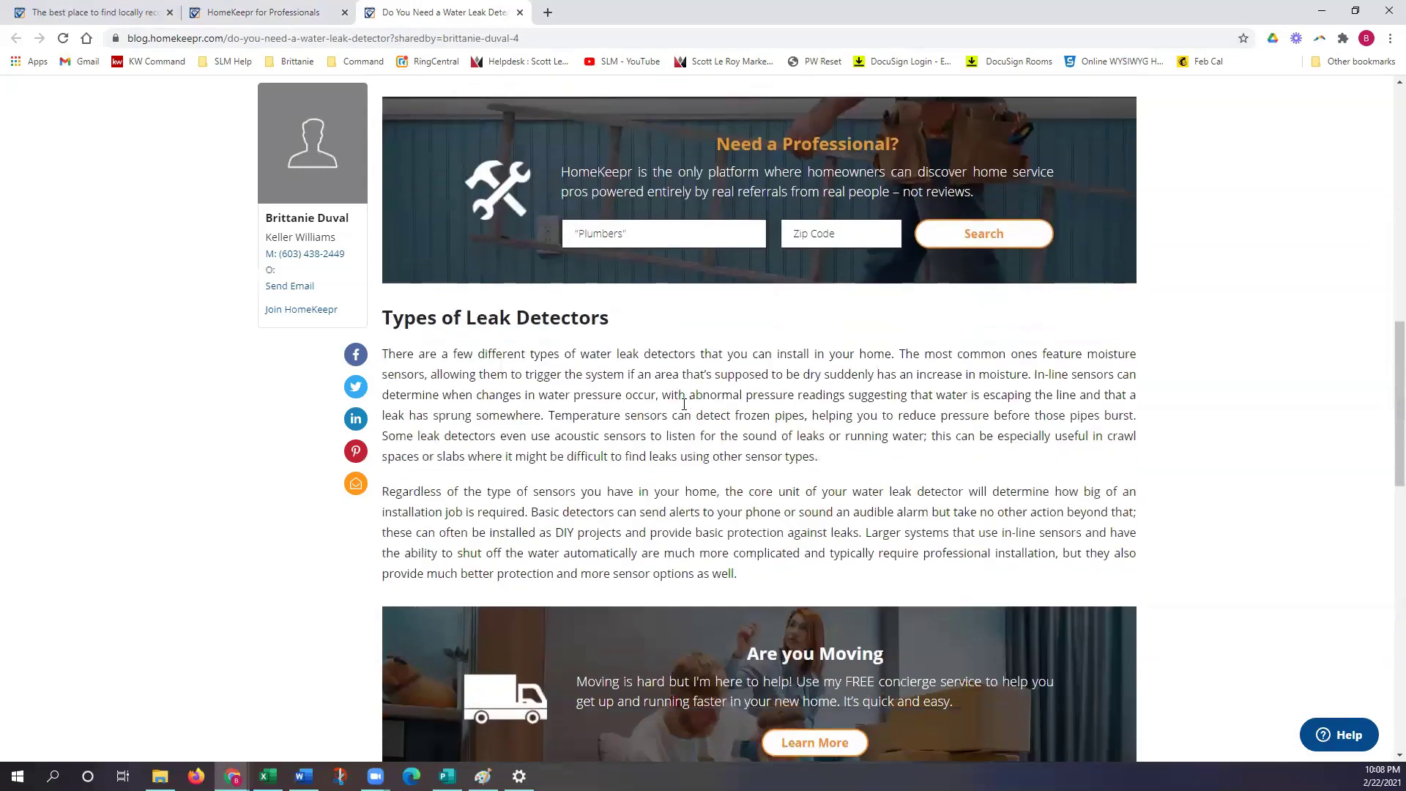
scroll(684, 404, "down", 6)
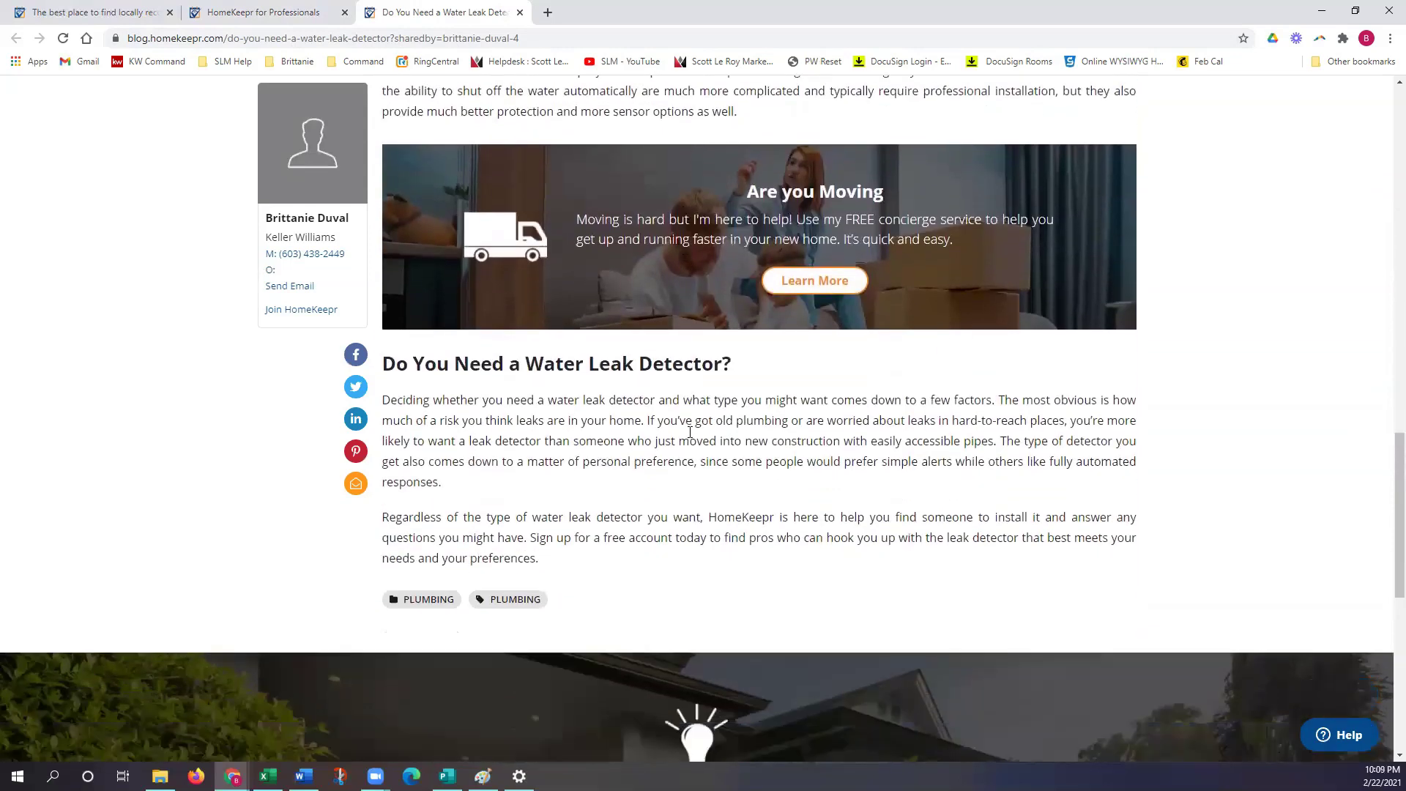
scroll(690, 432, "up", 9)
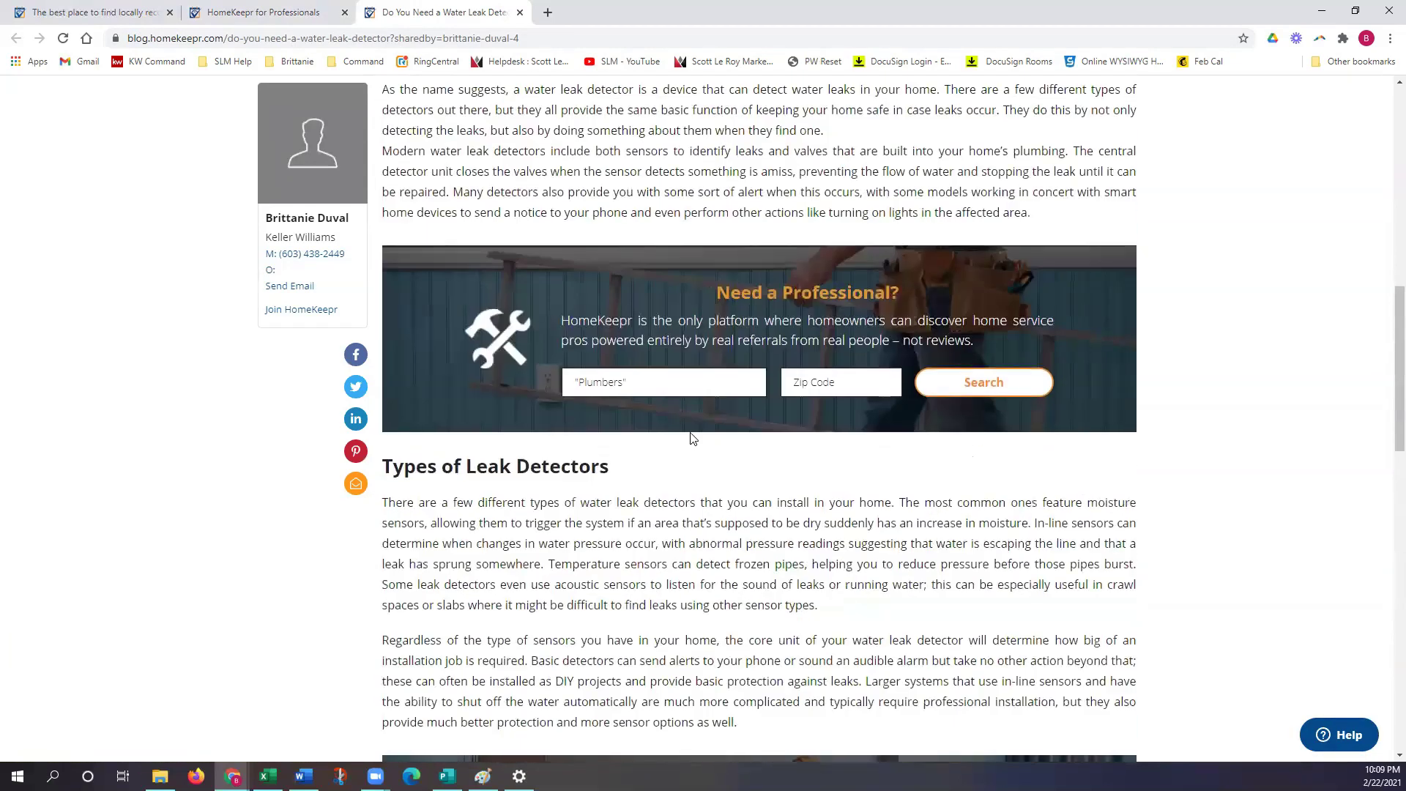
scroll(692, 438, "up", 12)
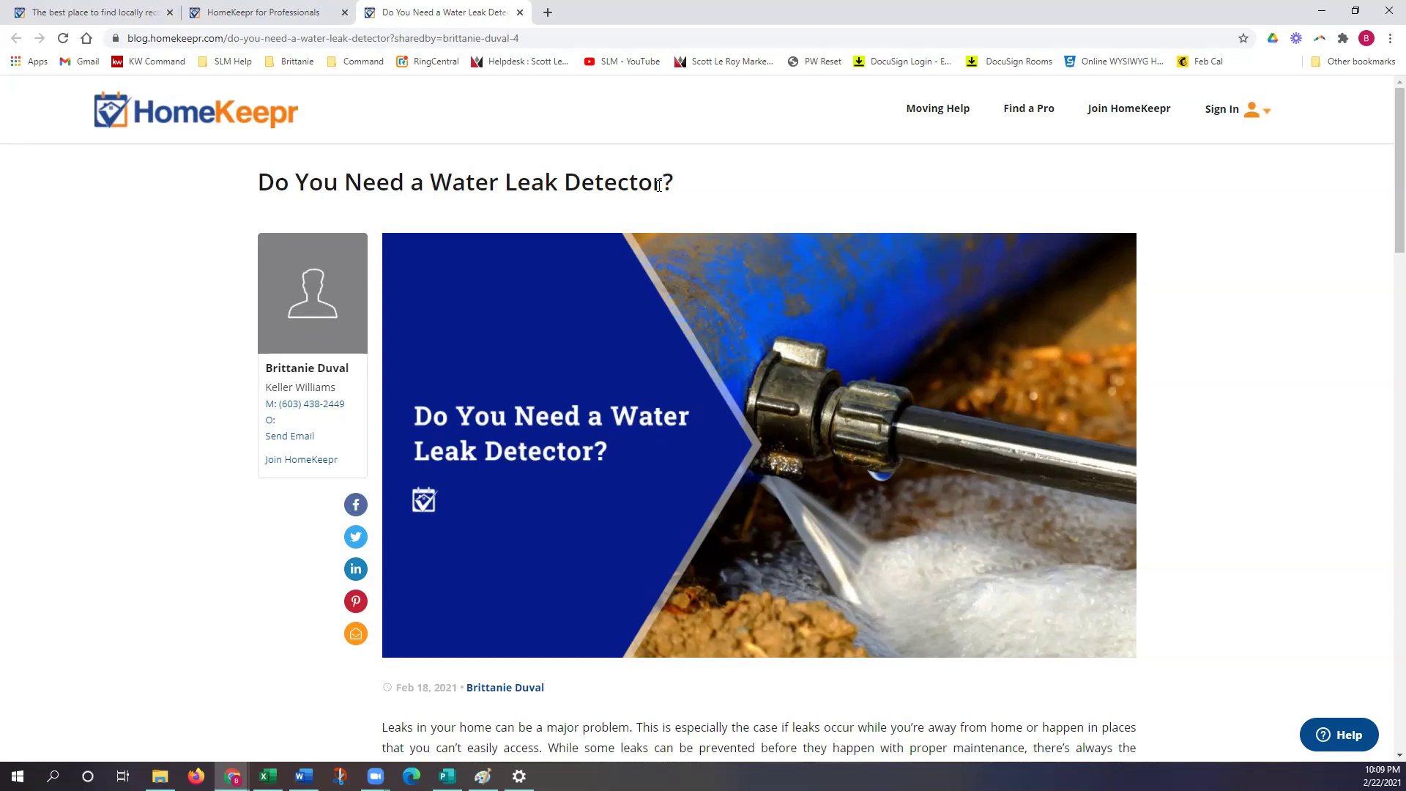
Step: Return to the Pros tab and scroll My Dashboard to the Client Activity Tracker and Messages cards
left_click(295, 16)
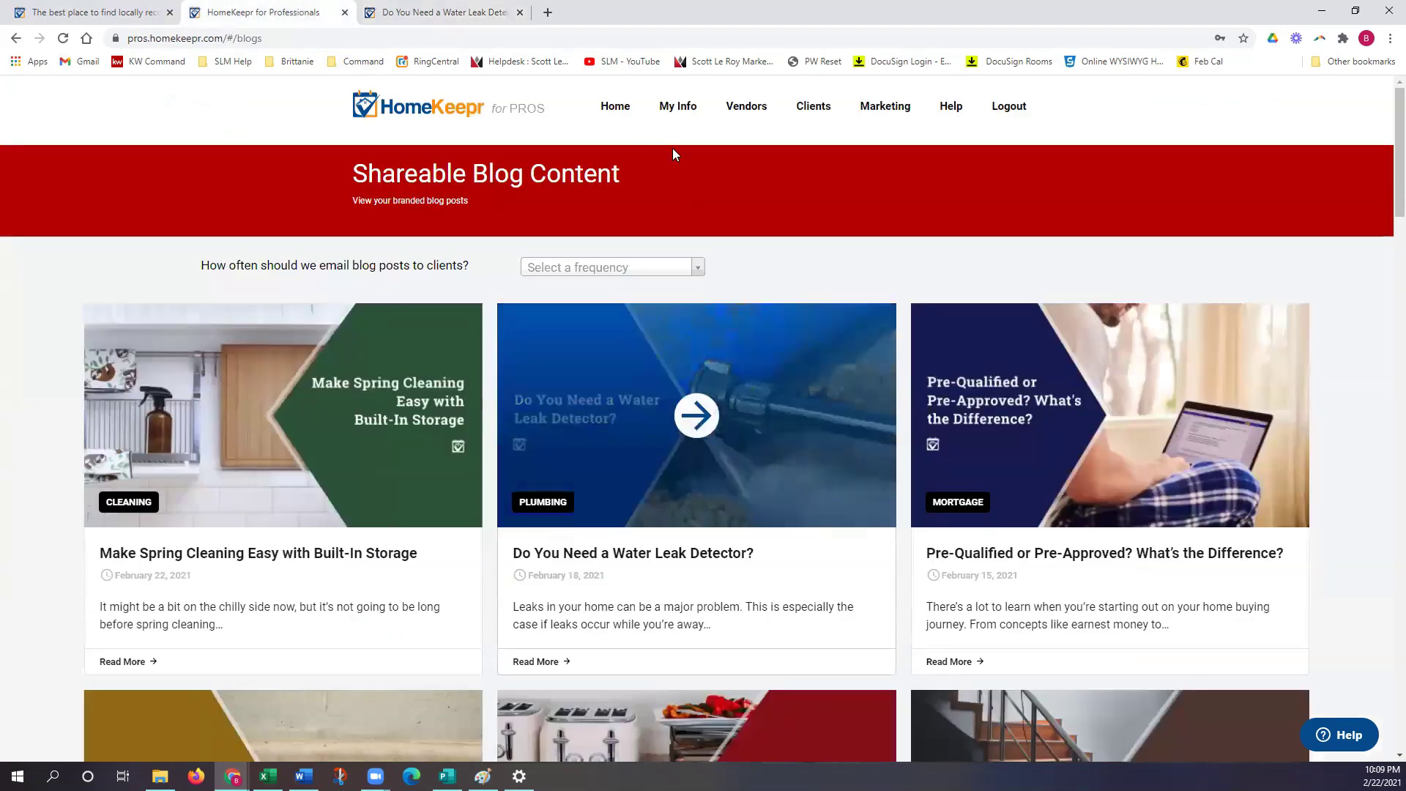
left_click(616, 110)
scroll(836, 535, "down", 2)
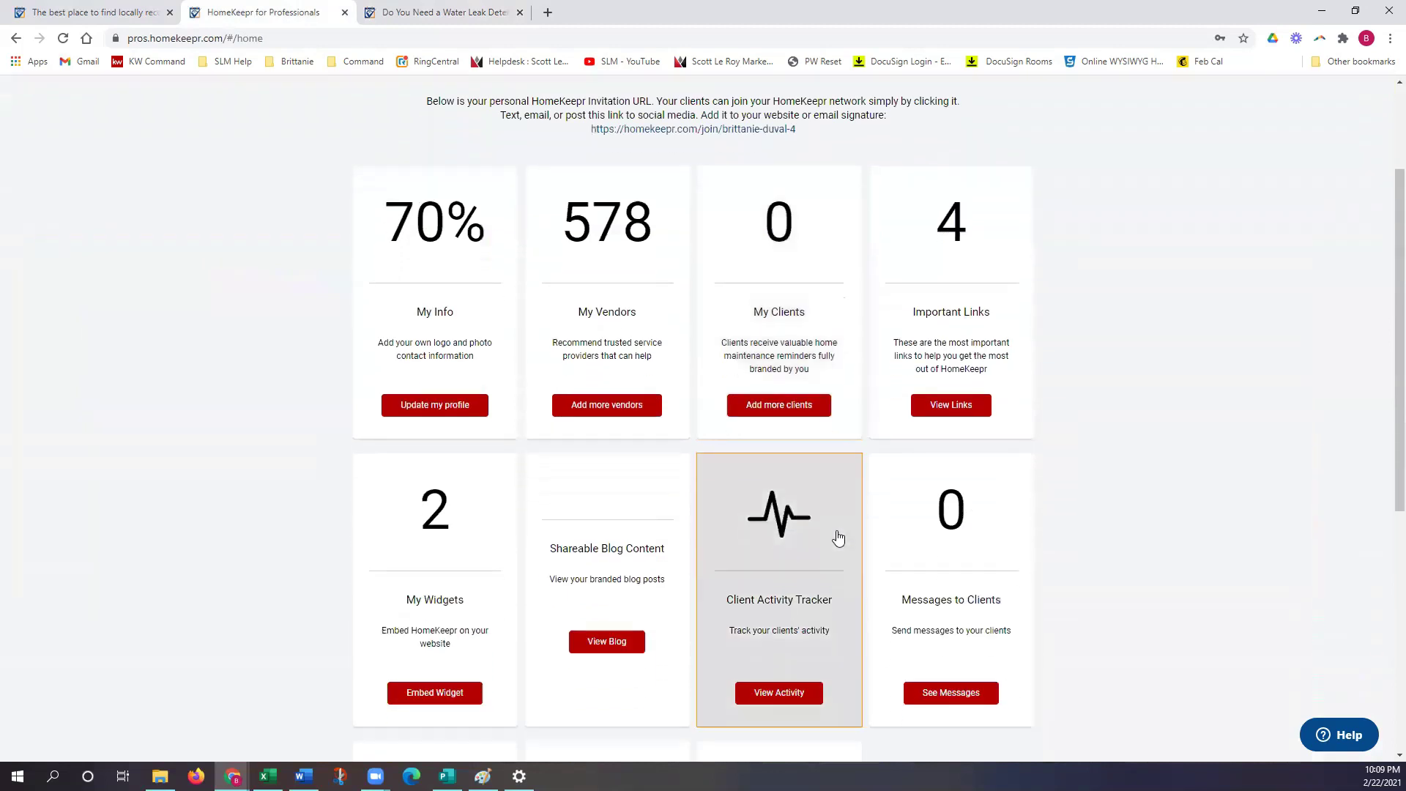
scroll(838, 538, "down", 2)
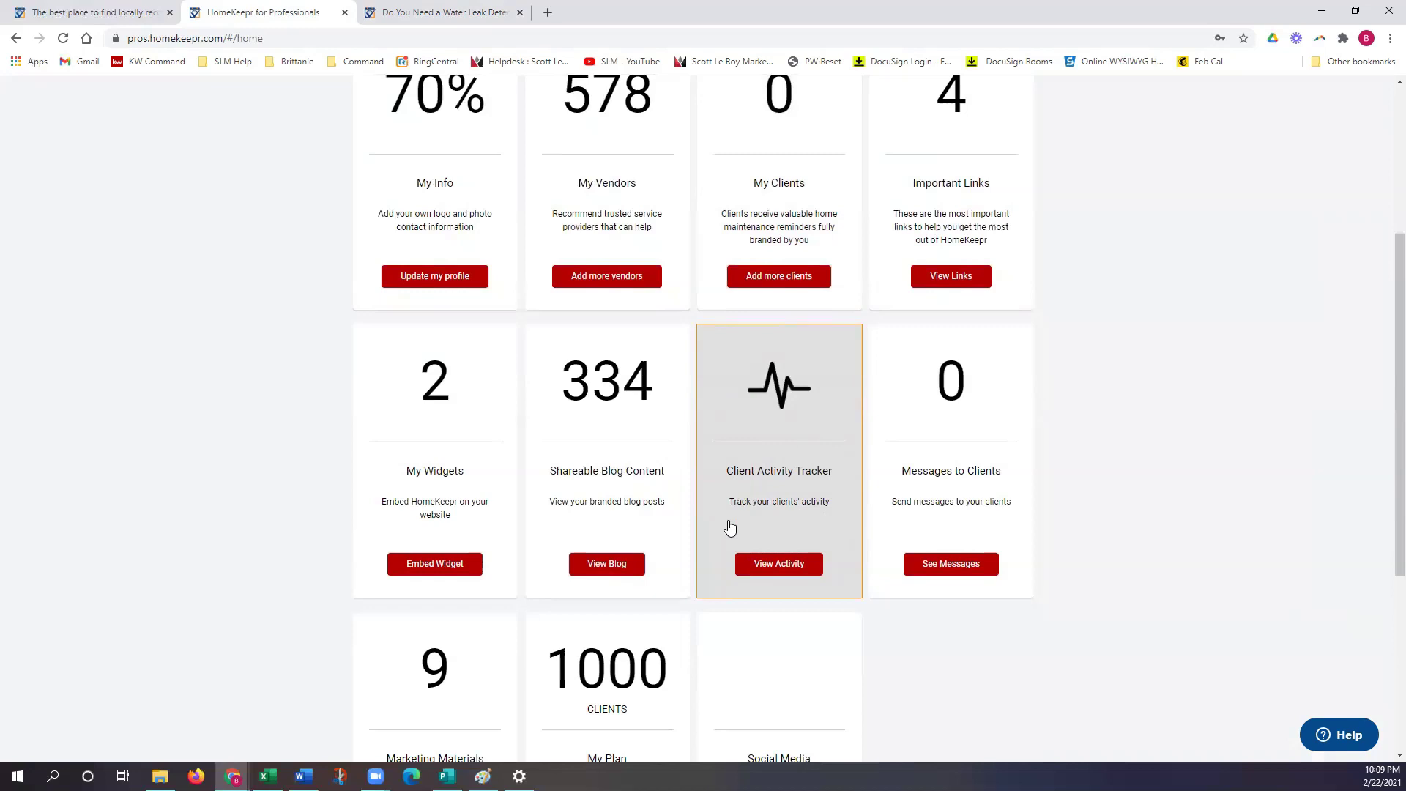
Step: Filter the Client Activity Tracker to the one listed client, showing no events, then return Home
left_click(817, 528)
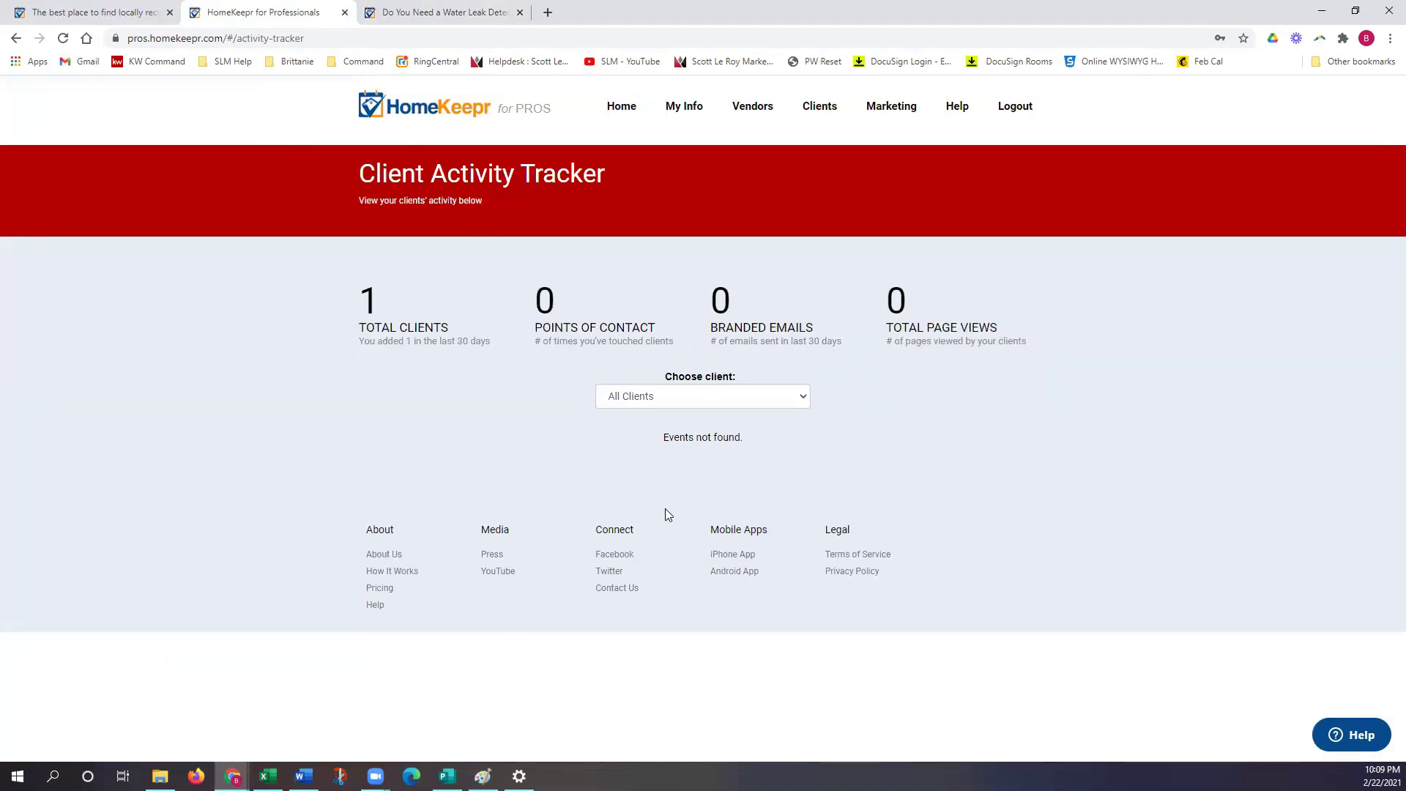
mouse_move(413, 368)
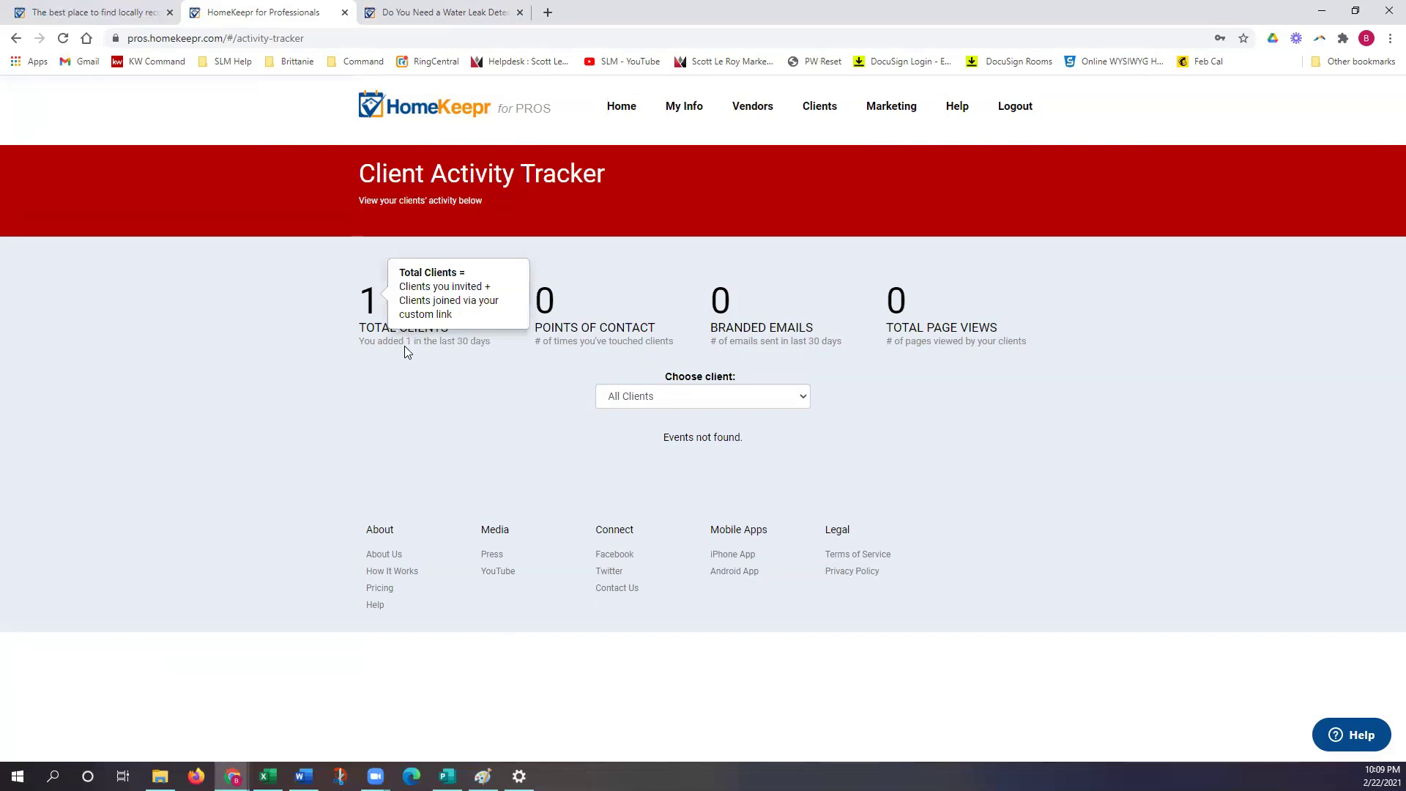
mouse_move(561, 354)
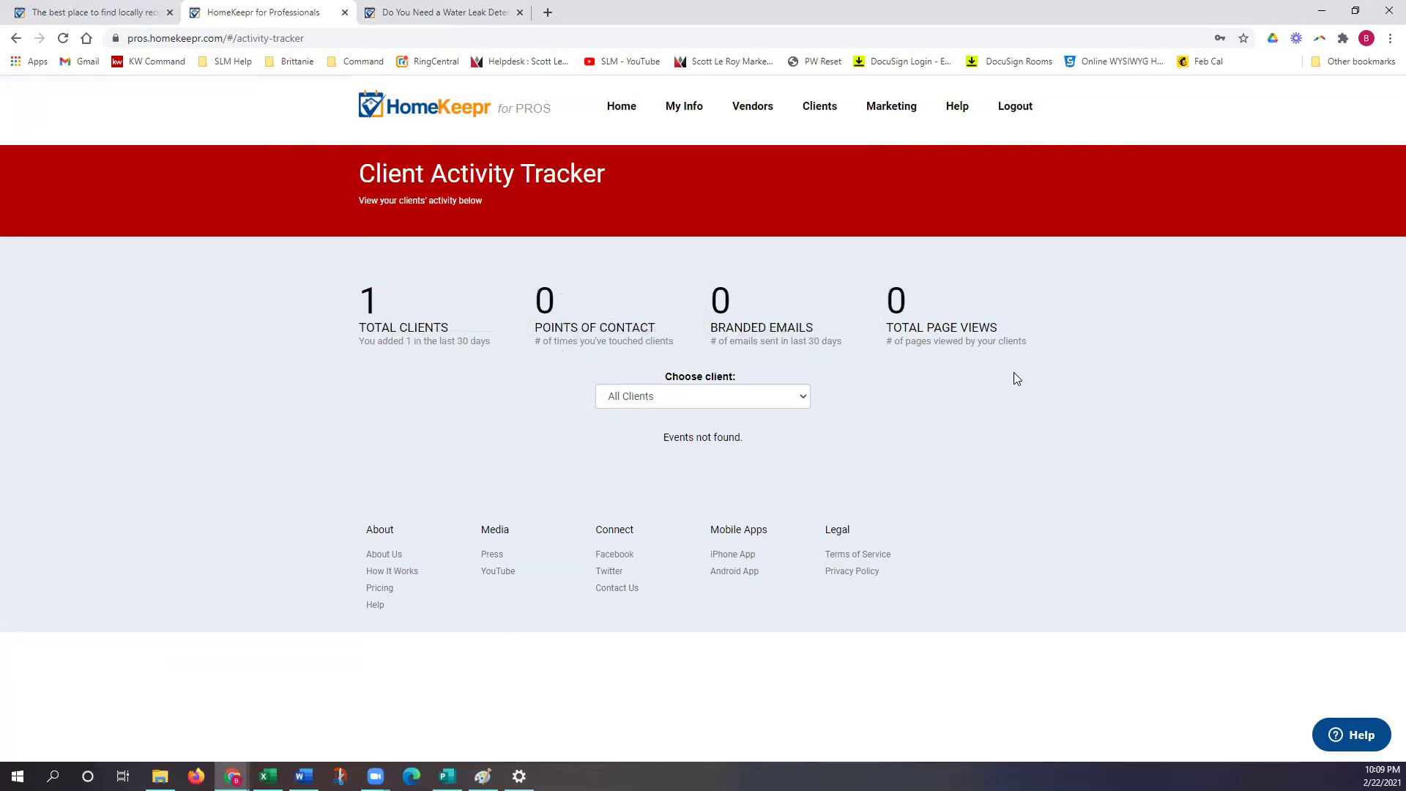
left_click(686, 401)
left_click(678, 431)
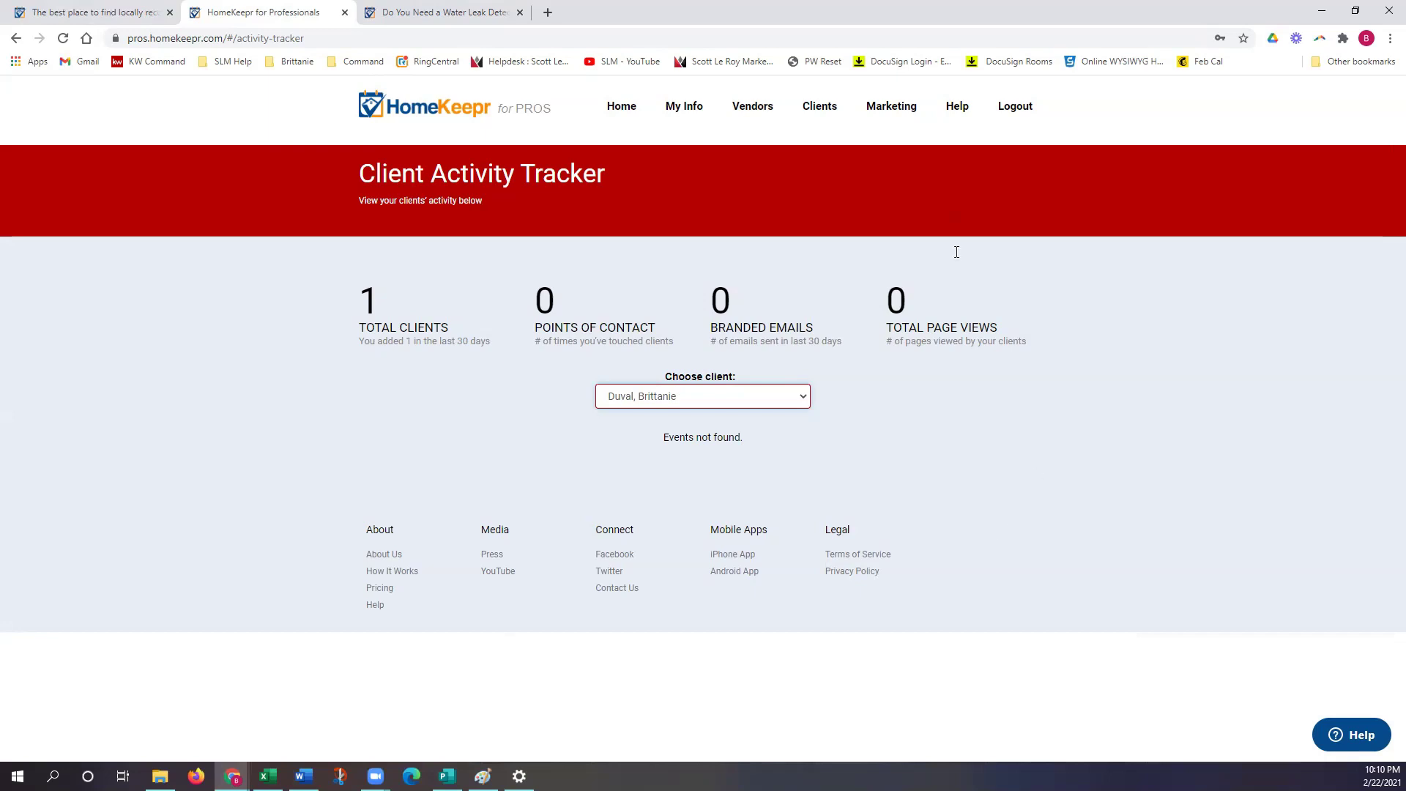
left_click(621, 108)
Step: Scroll down My Dashboard and open the Marketing Materials card with its client flyers
scroll(820, 513, "down", 5)
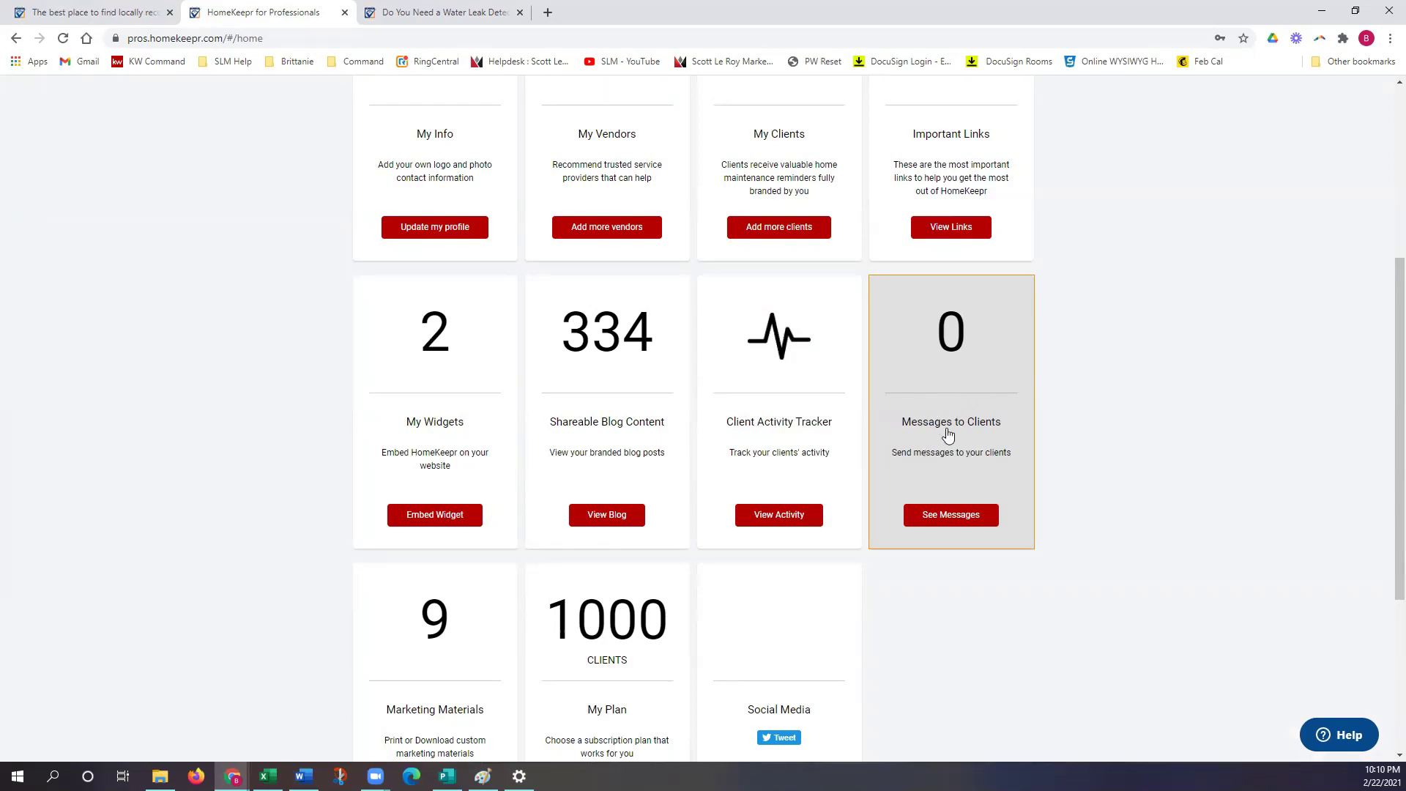
scroll(1042, 562, "down", 3)
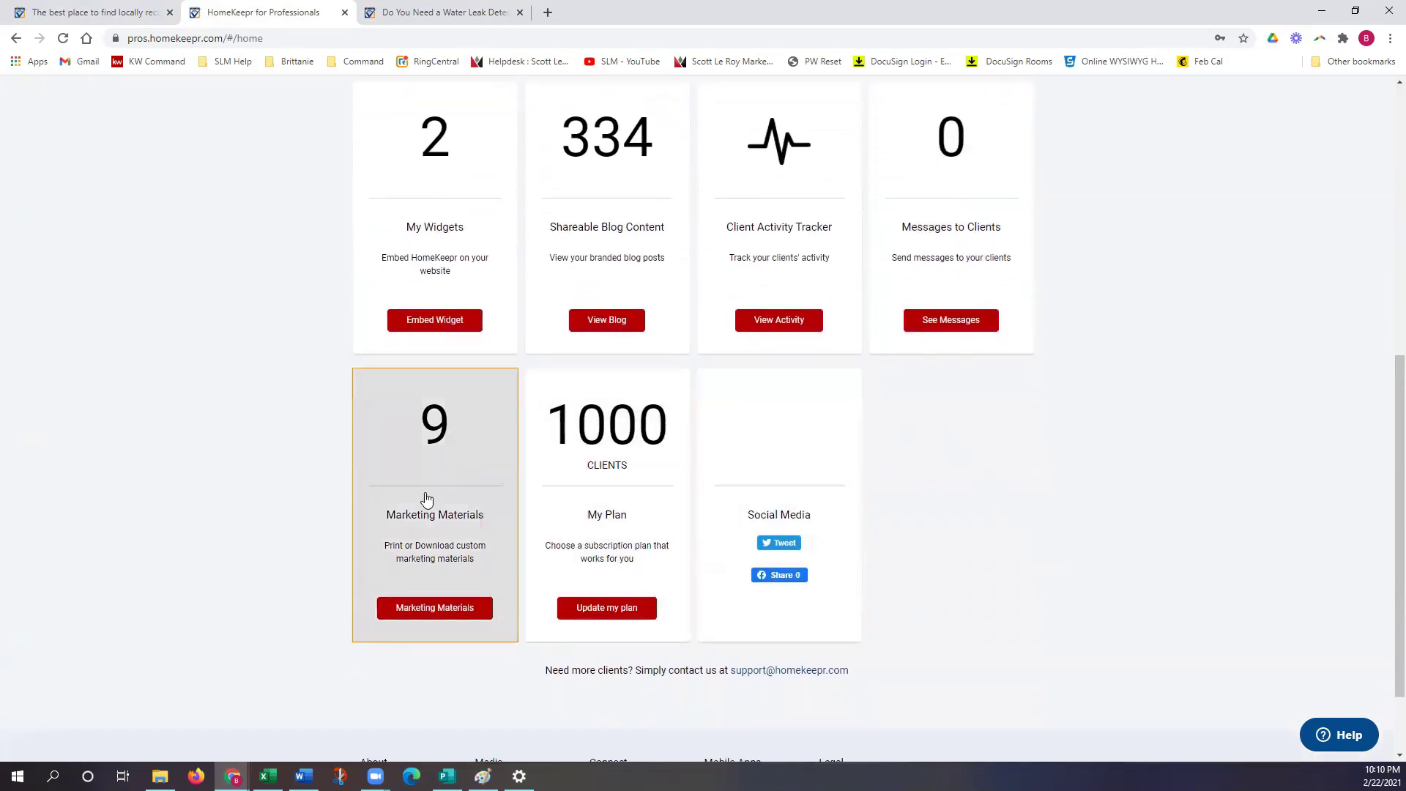
left_click(454, 538)
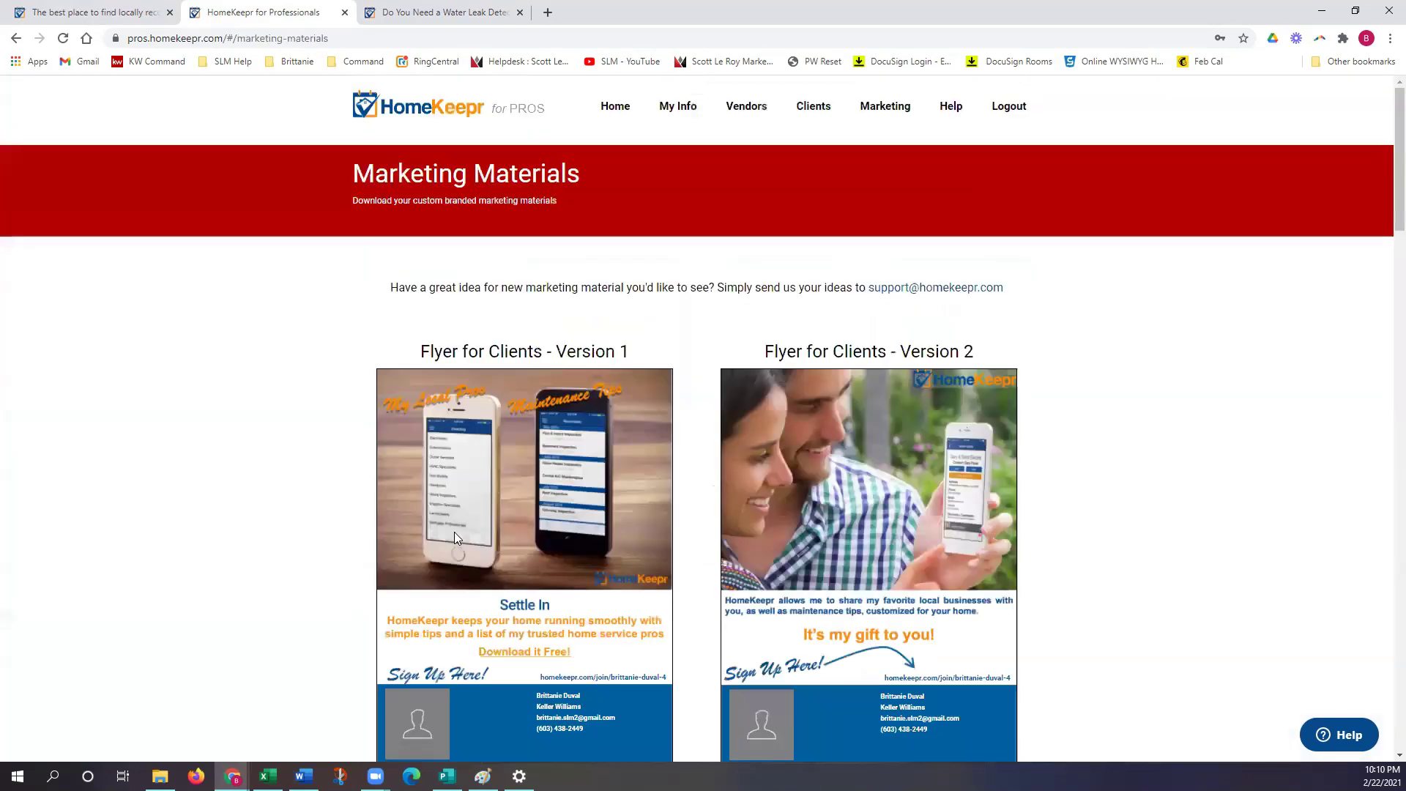
Step: Scroll down past Flyer for Clients Versions 1–6 and Flyer for Vendors Versions 1–3 to the footer
scroll(627, 520, "down", 2)
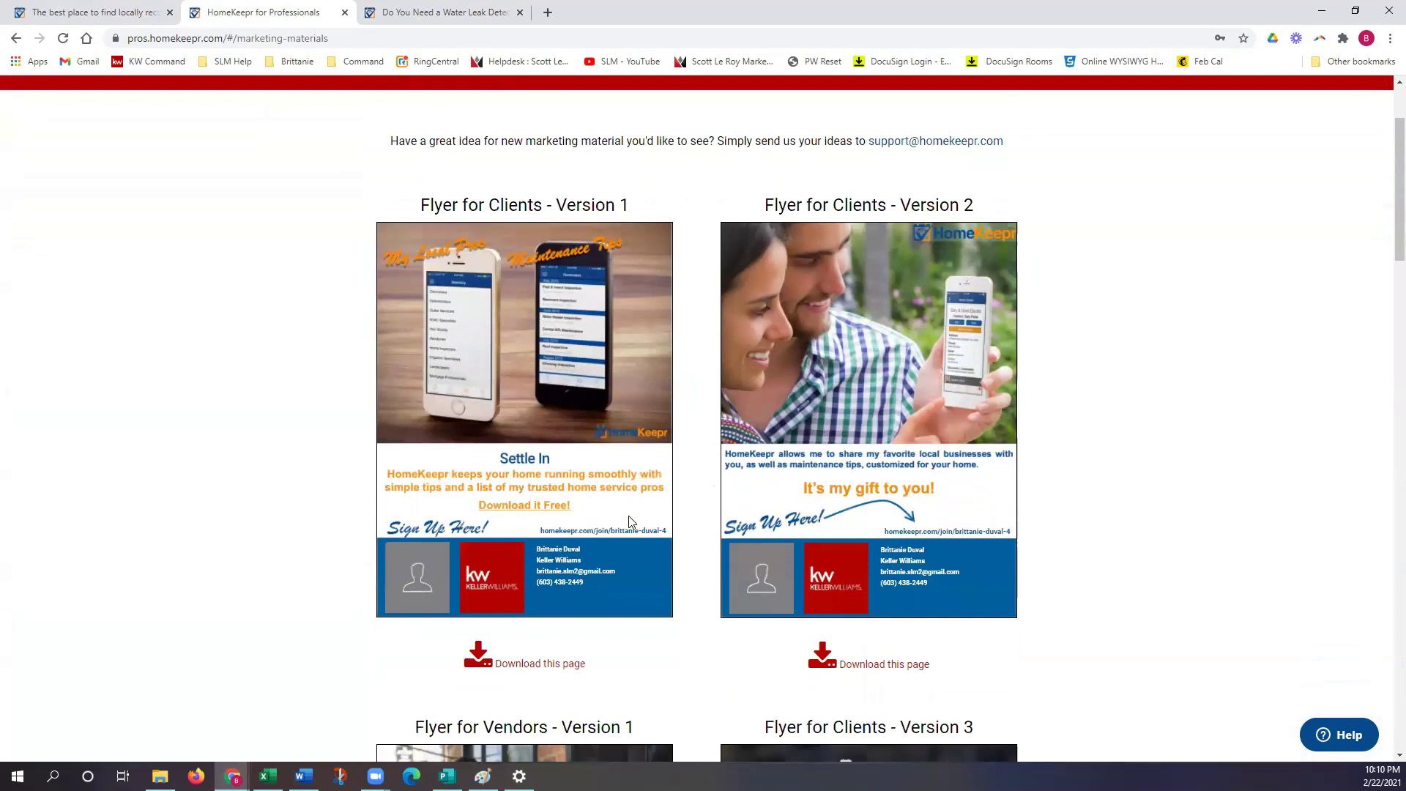
scroll(628, 521, "down", 1)
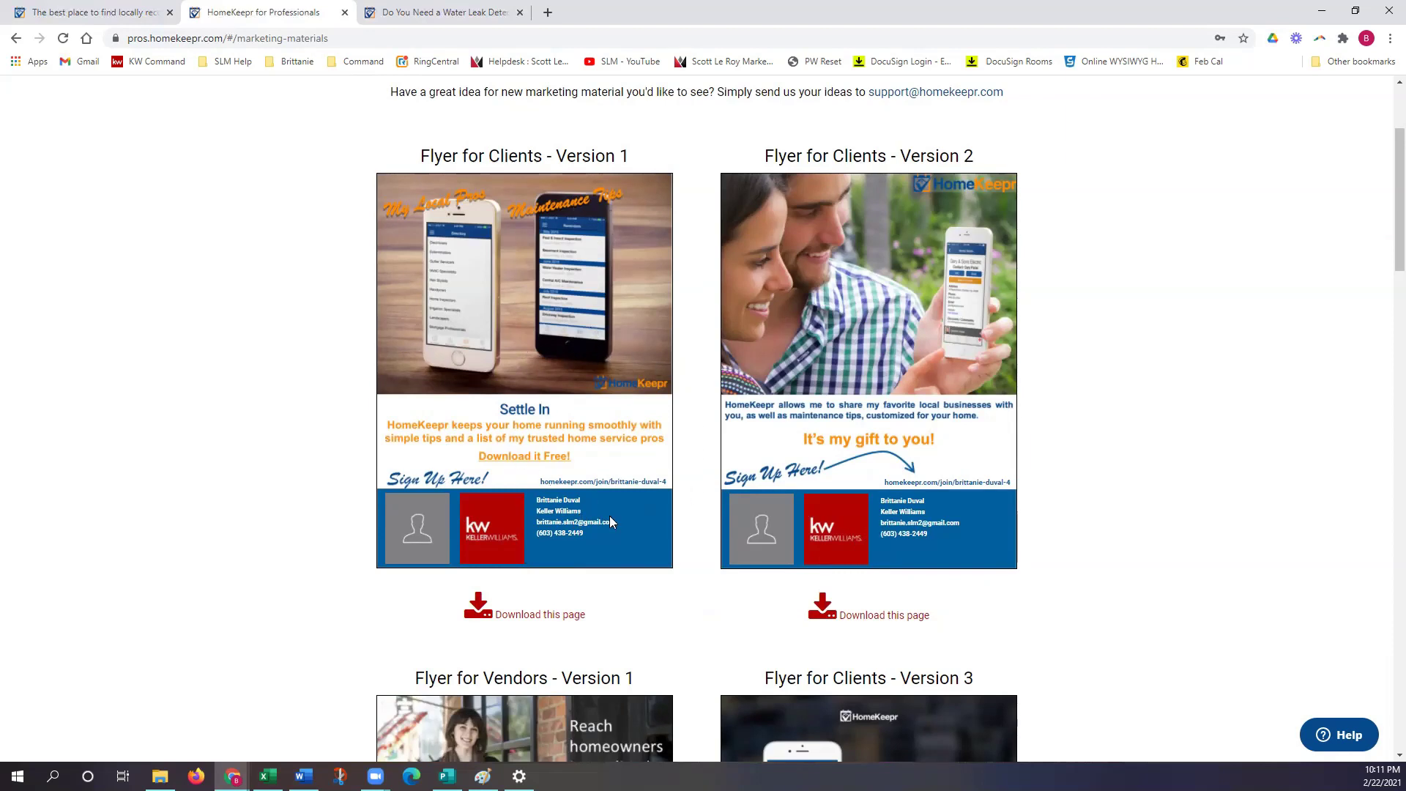
scroll(736, 553, "down", 1)
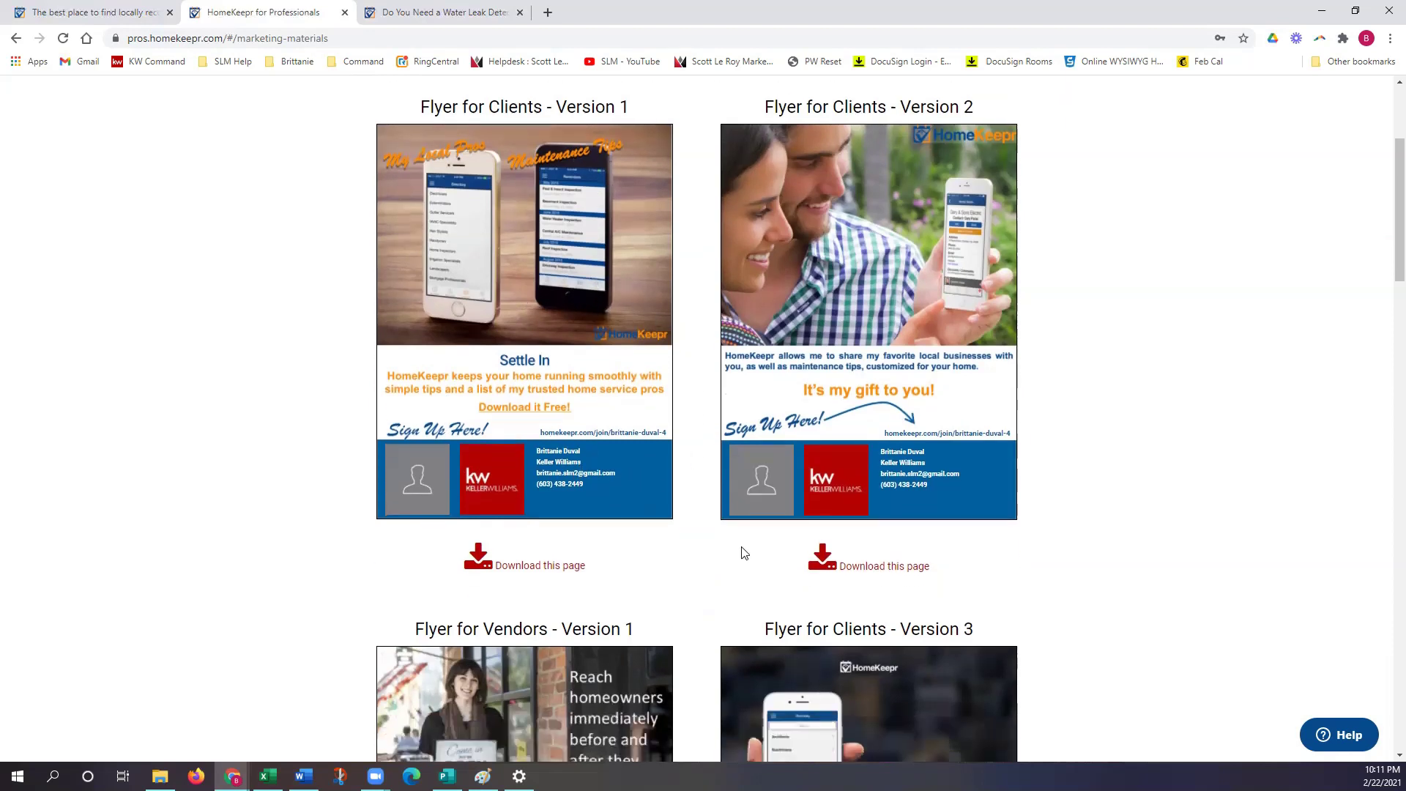
scroll(741, 550, "down", 1)
scroll(743, 548, "down", 6)
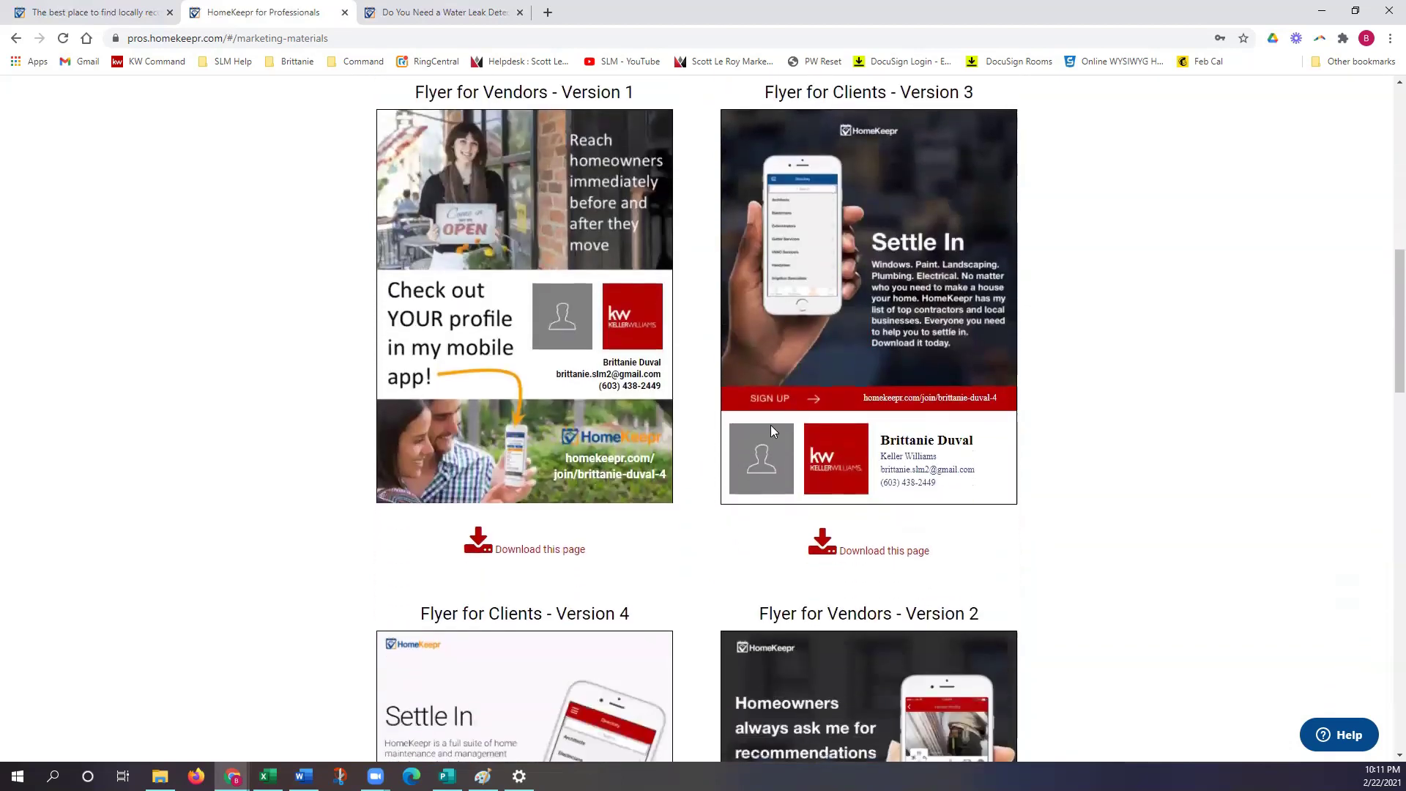
scroll(747, 469, "down", 3)
scroll(748, 467, "down", 7)
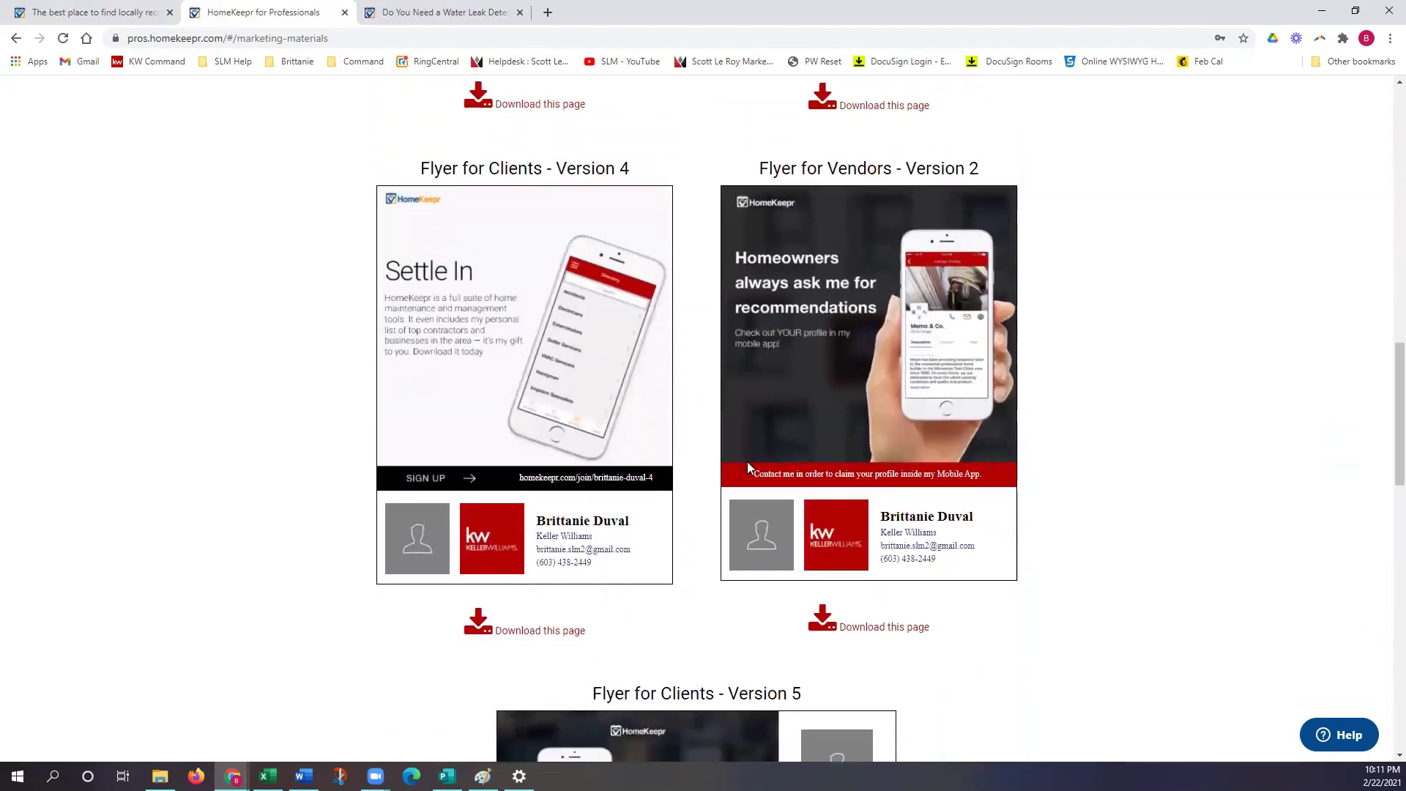
scroll(749, 468, "down", 3)
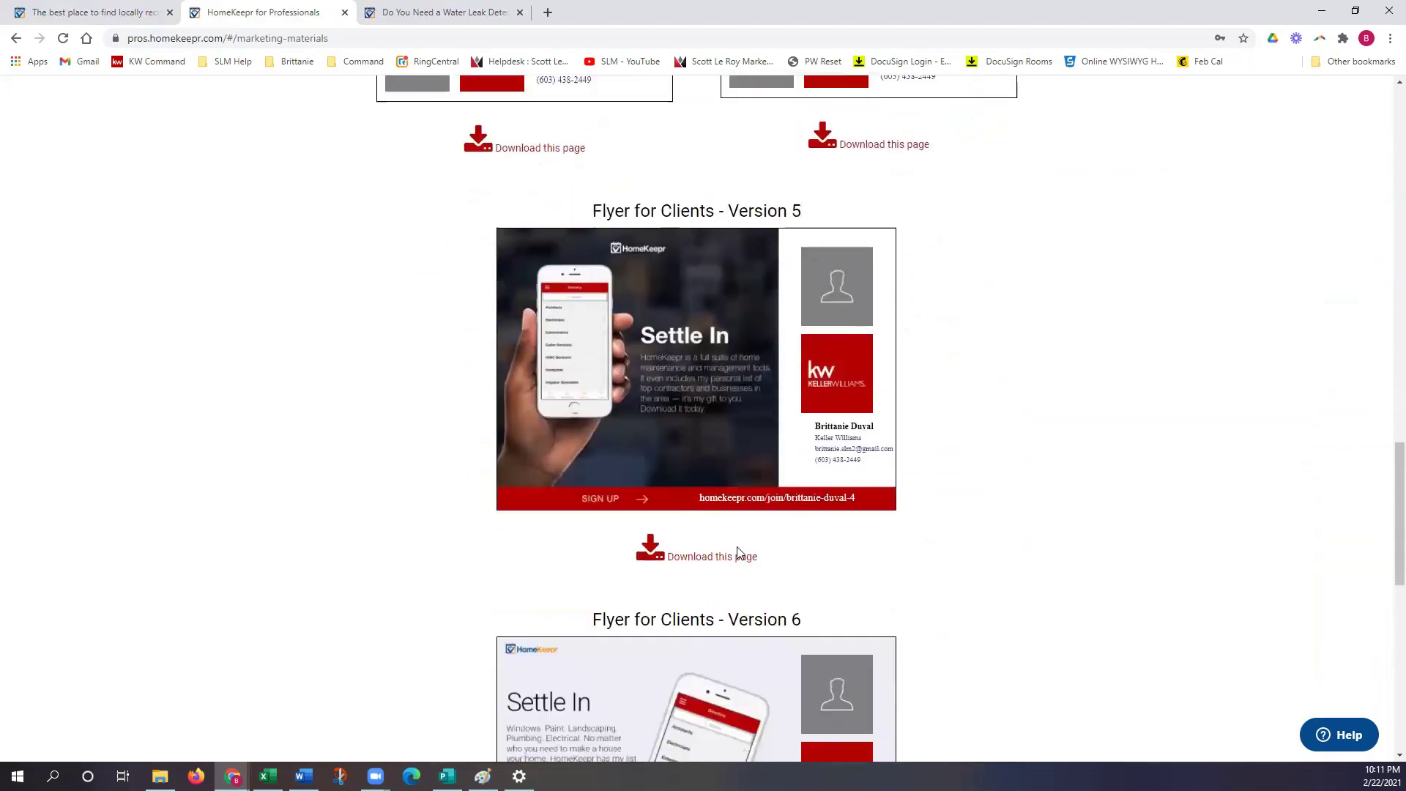
scroll(722, 580, "down", 2)
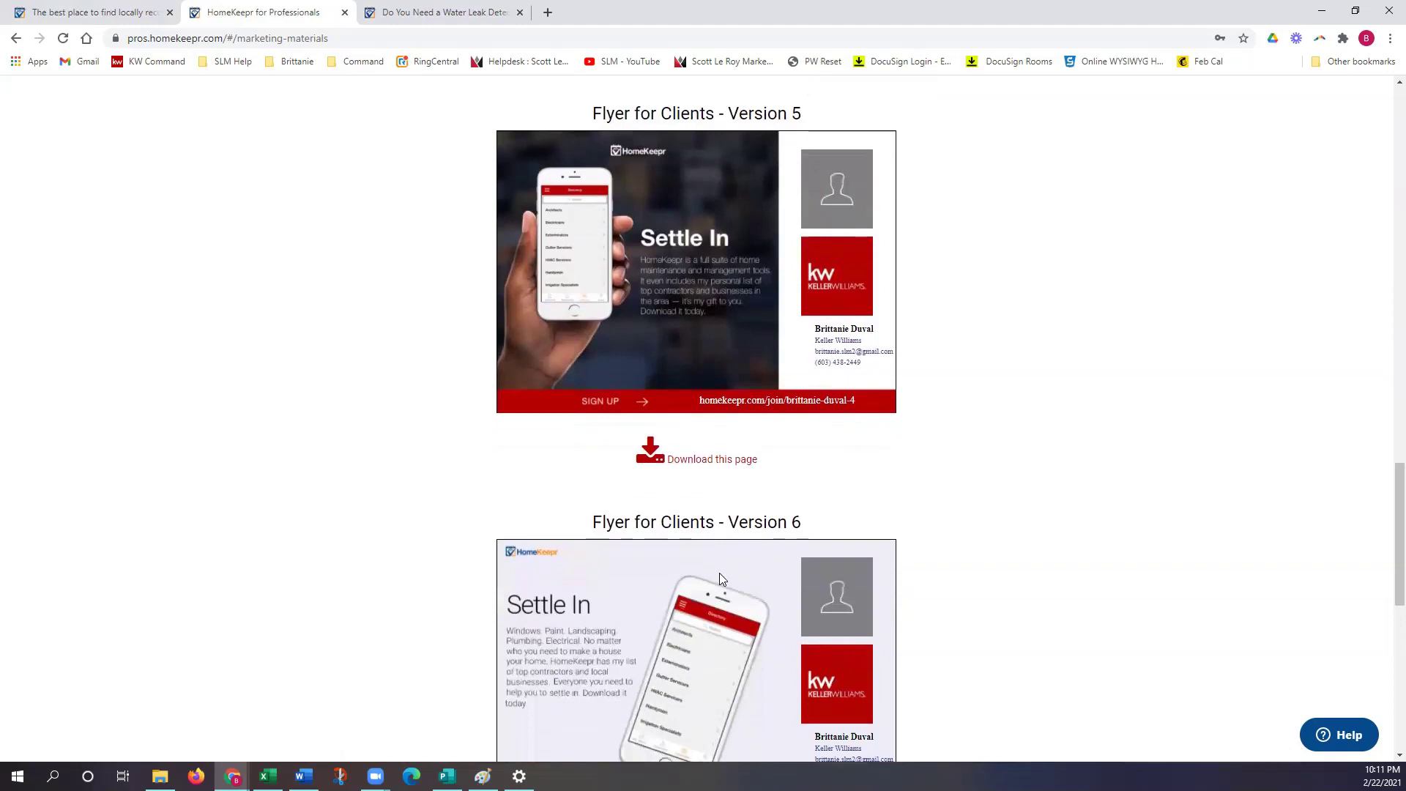
scroll(719, 578, "down", 4)
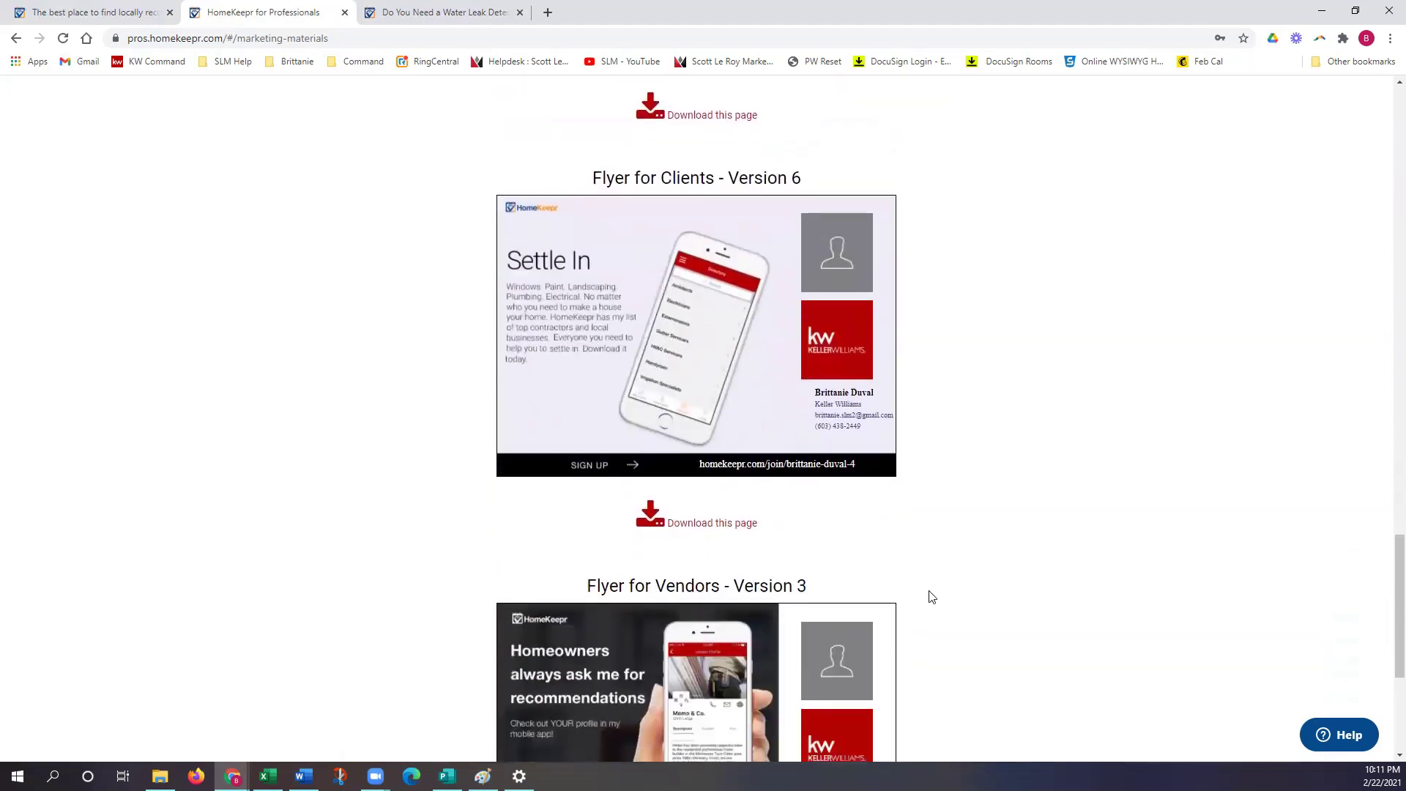
scroll(931, 597, "down", 4)
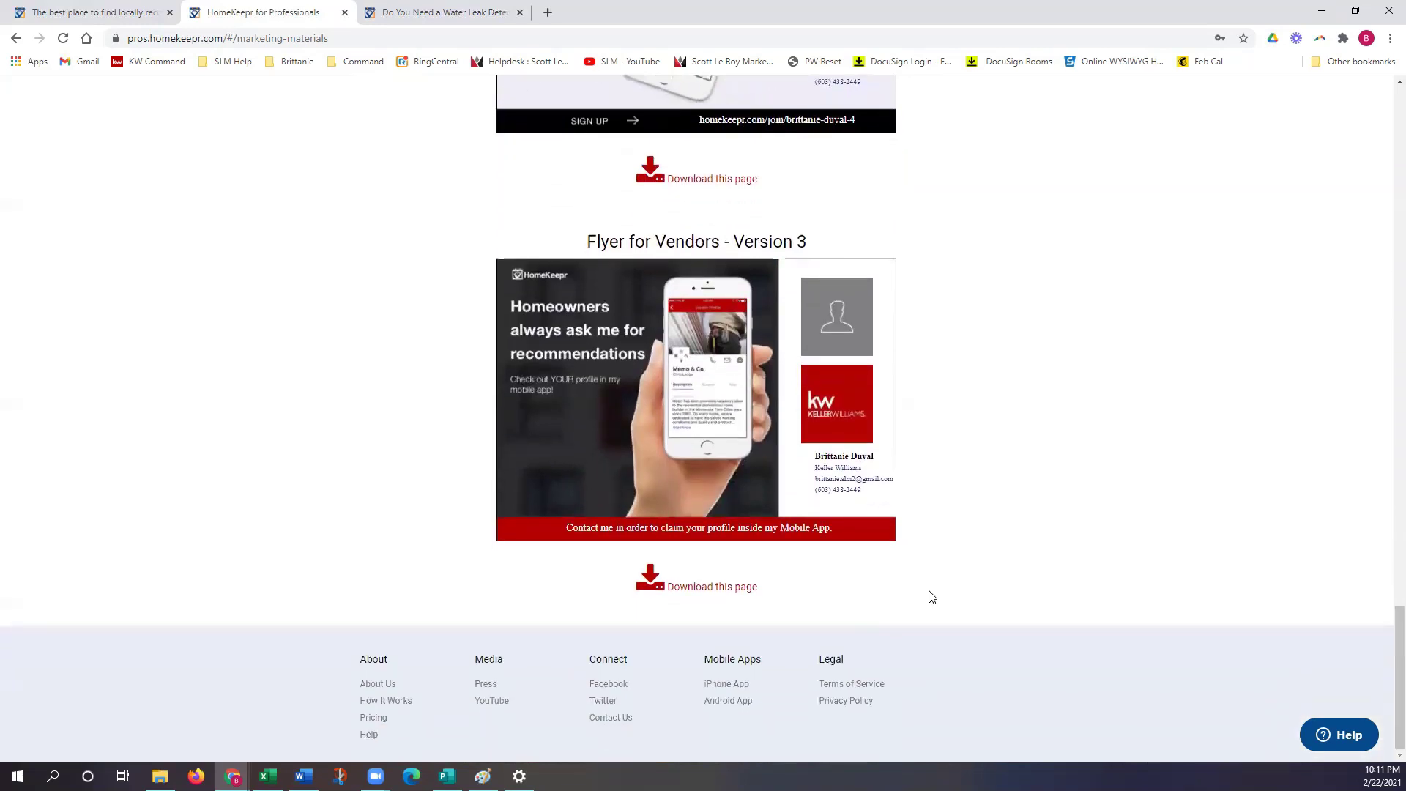
Step: Scroll back up to the top of the Marketing Materials page
scroll(931, 597, "up", 3)
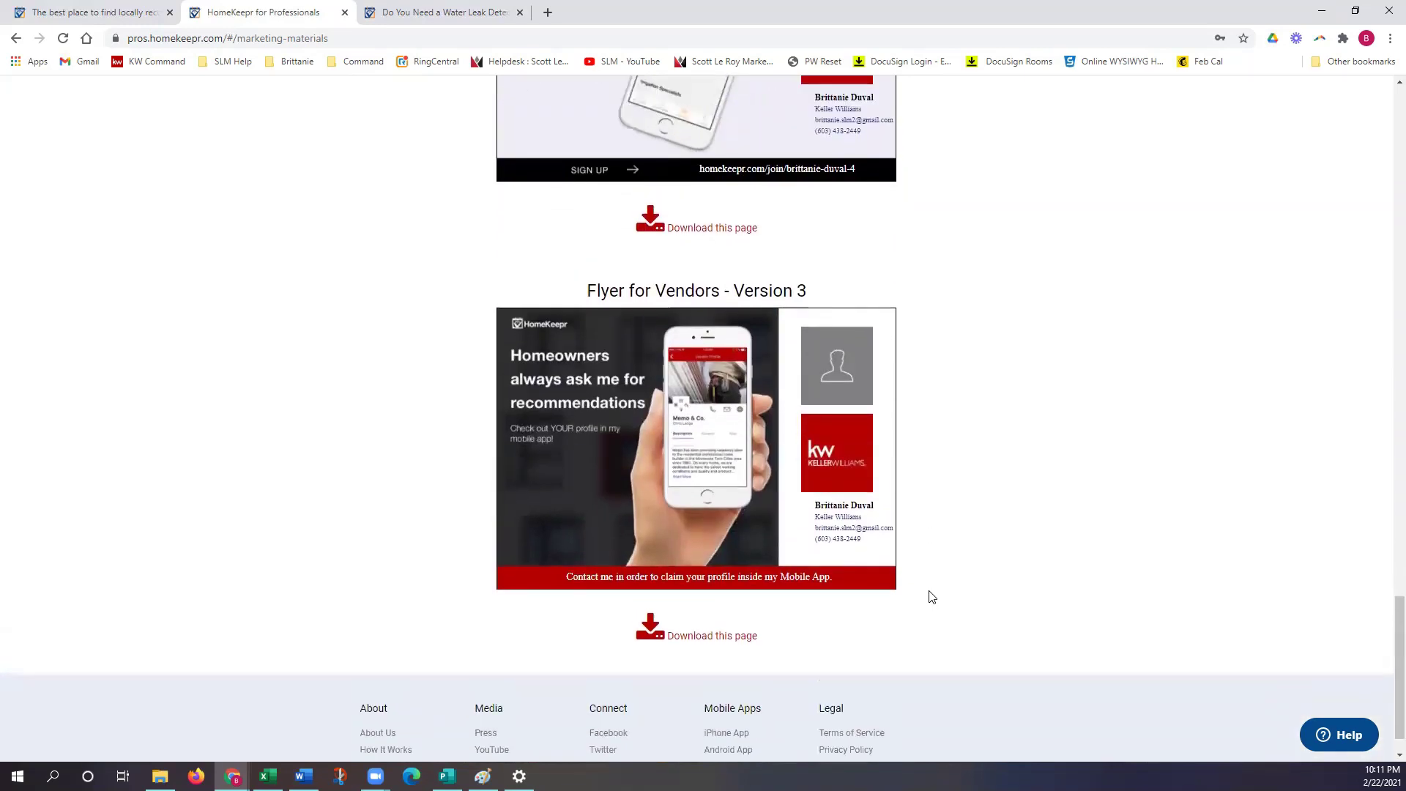
scroll(931, 597, "up", 2)
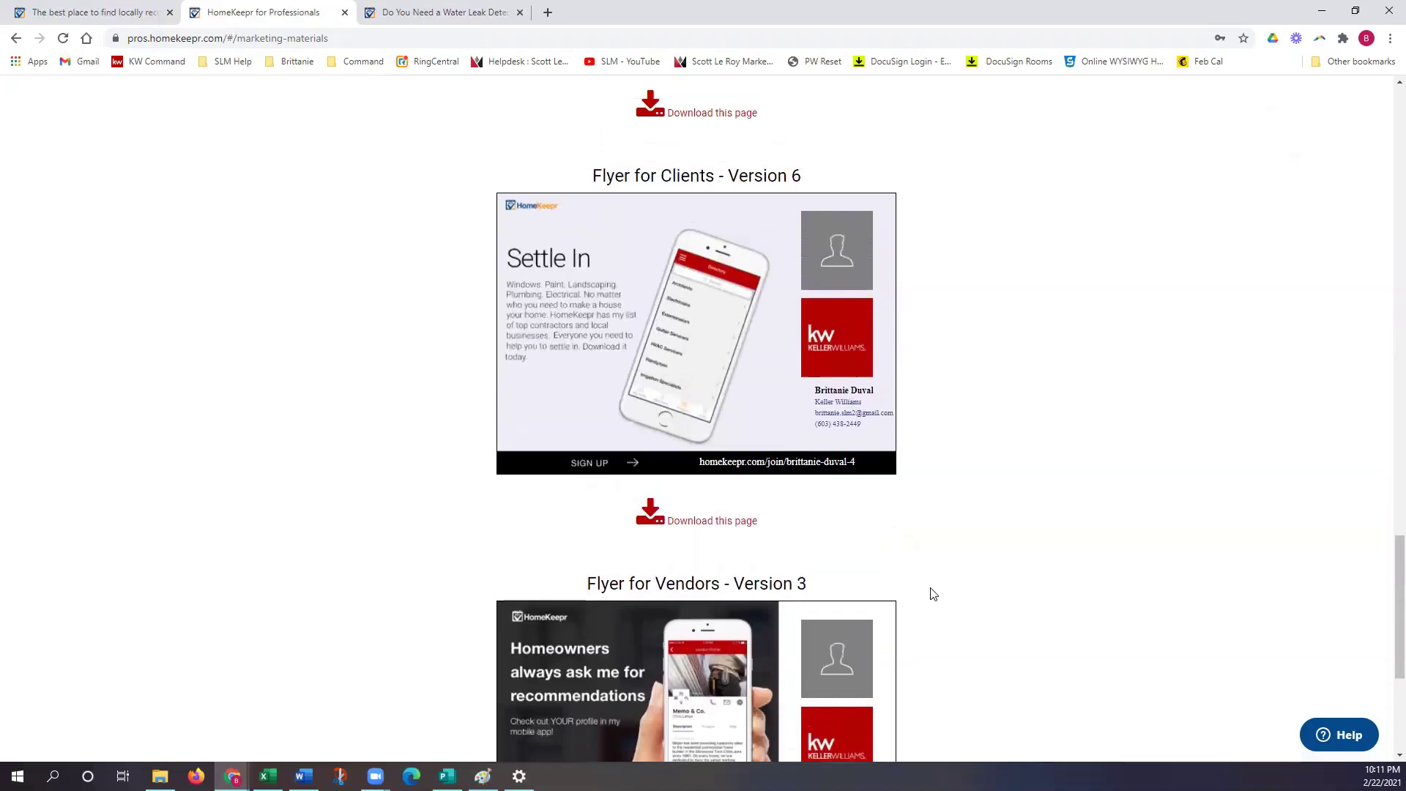
scroll(931, 595, "up", 2)
scroll(985, 591, "up", 6)
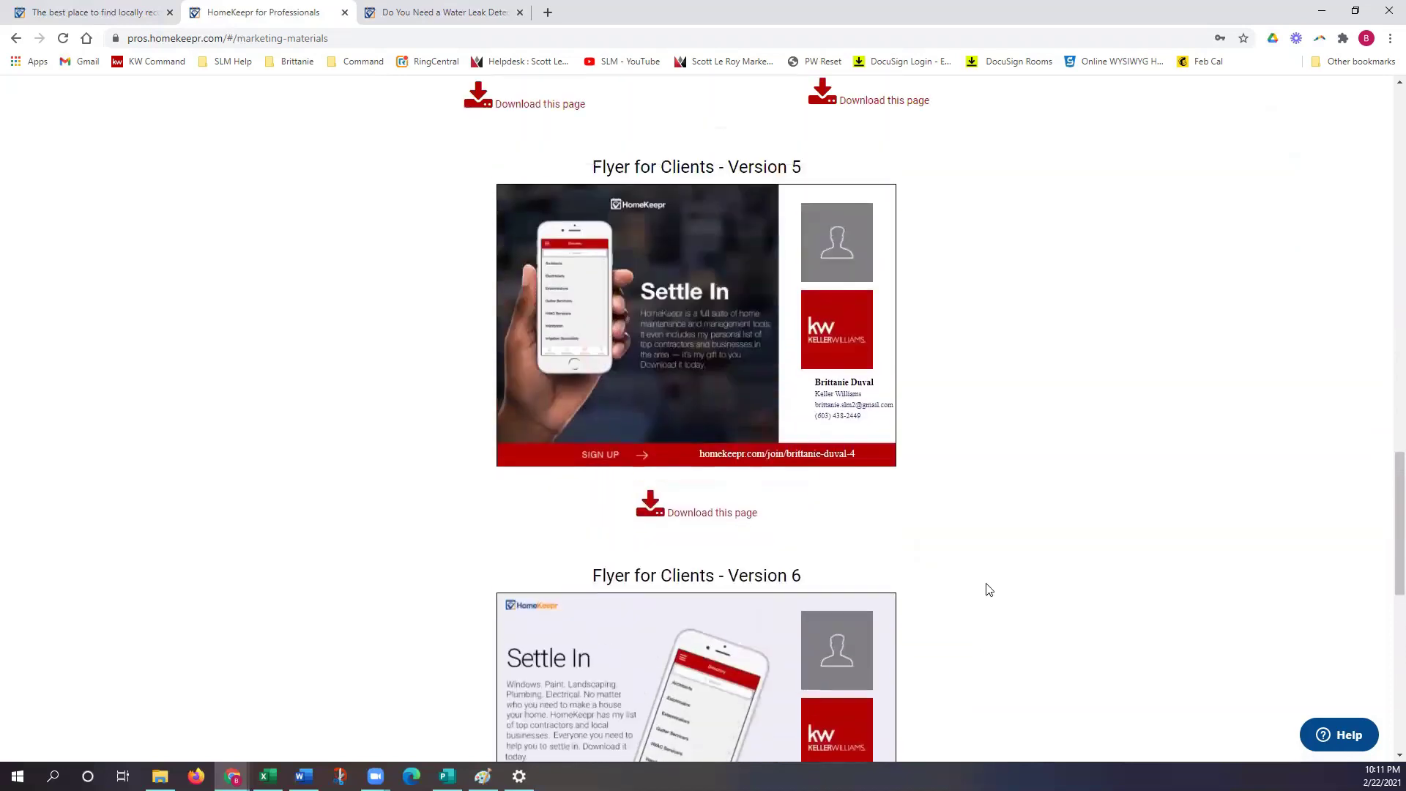
scroll(1015, 588, "up", 2)
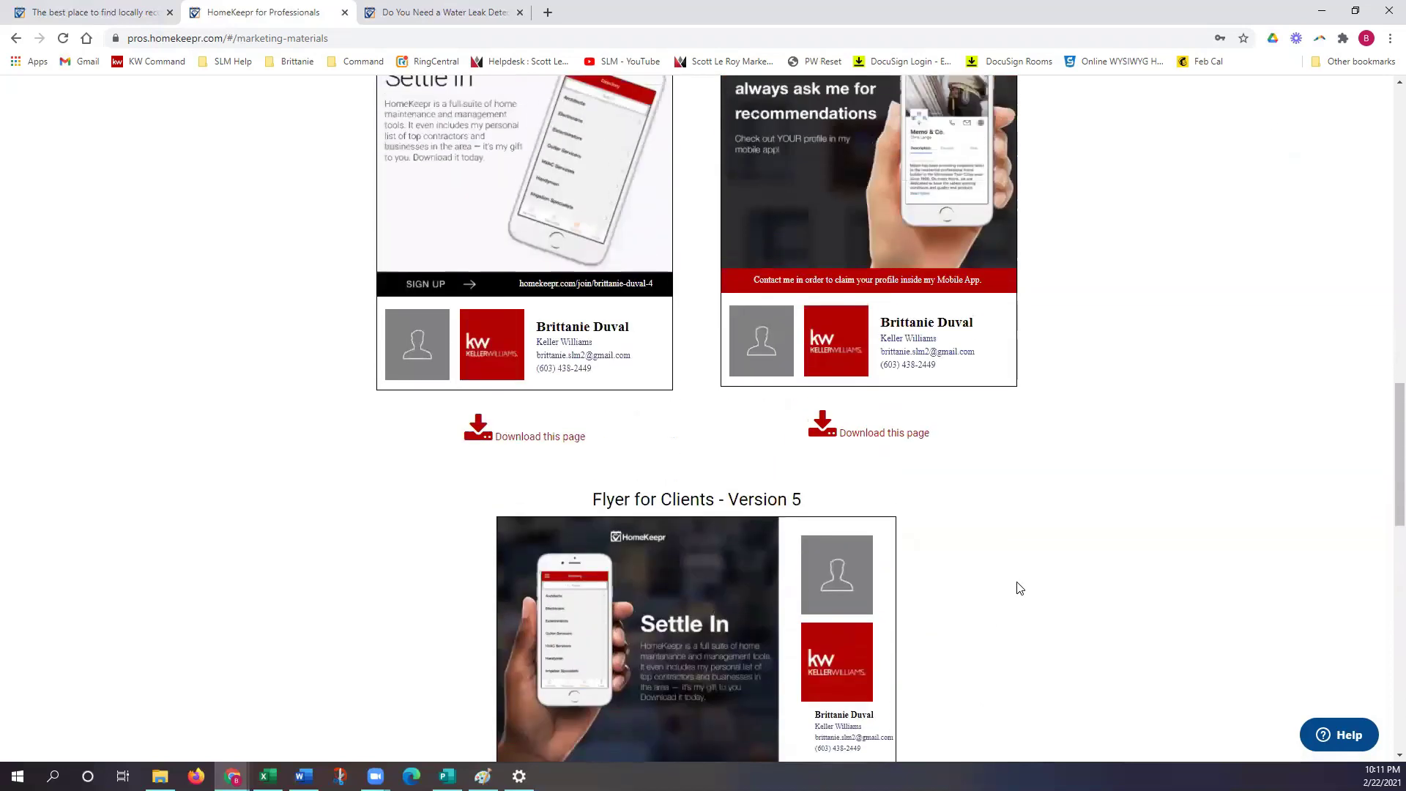
scroll(1018, 588, "up", 5)
scroll(1018, 588, "up", 8)
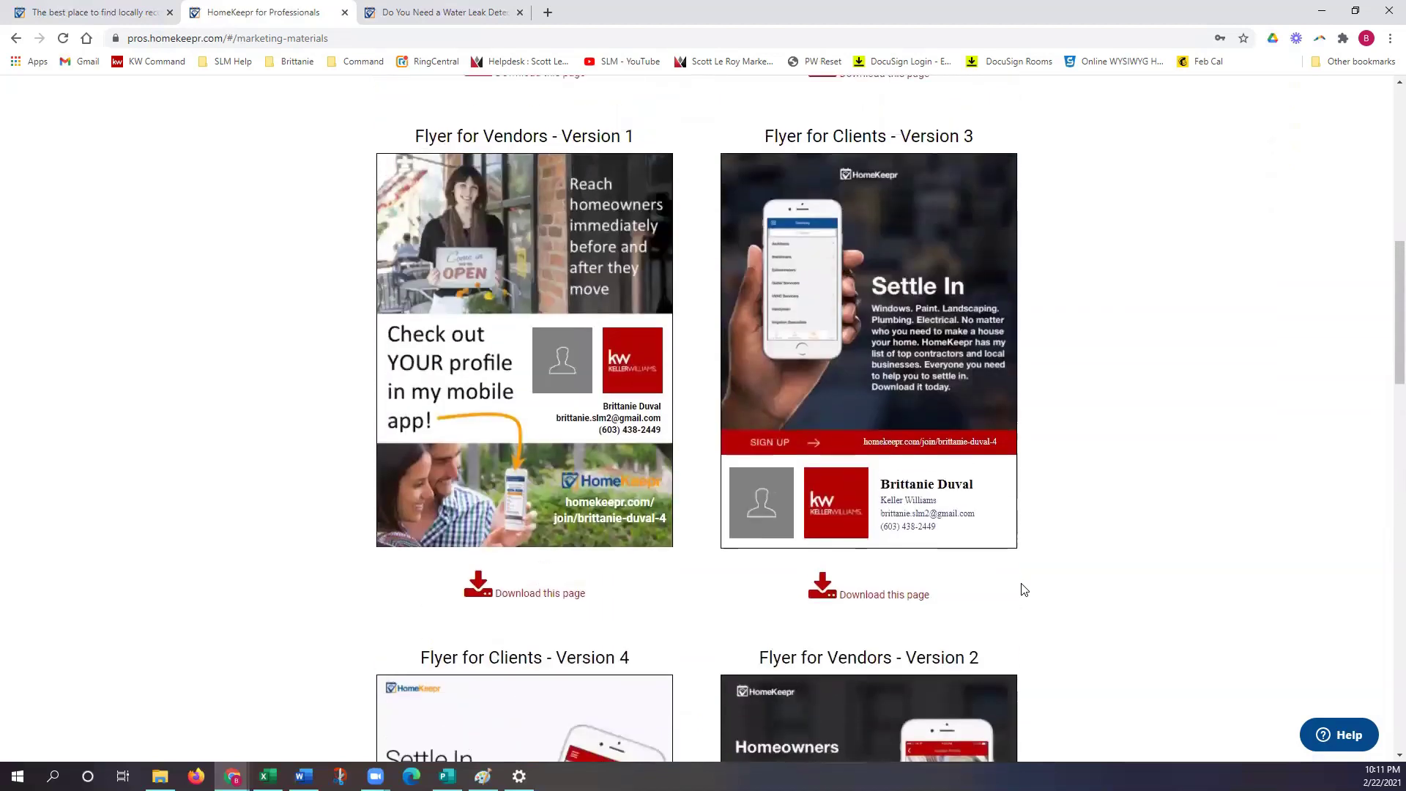
scroll(1040, 593, "up", 7)
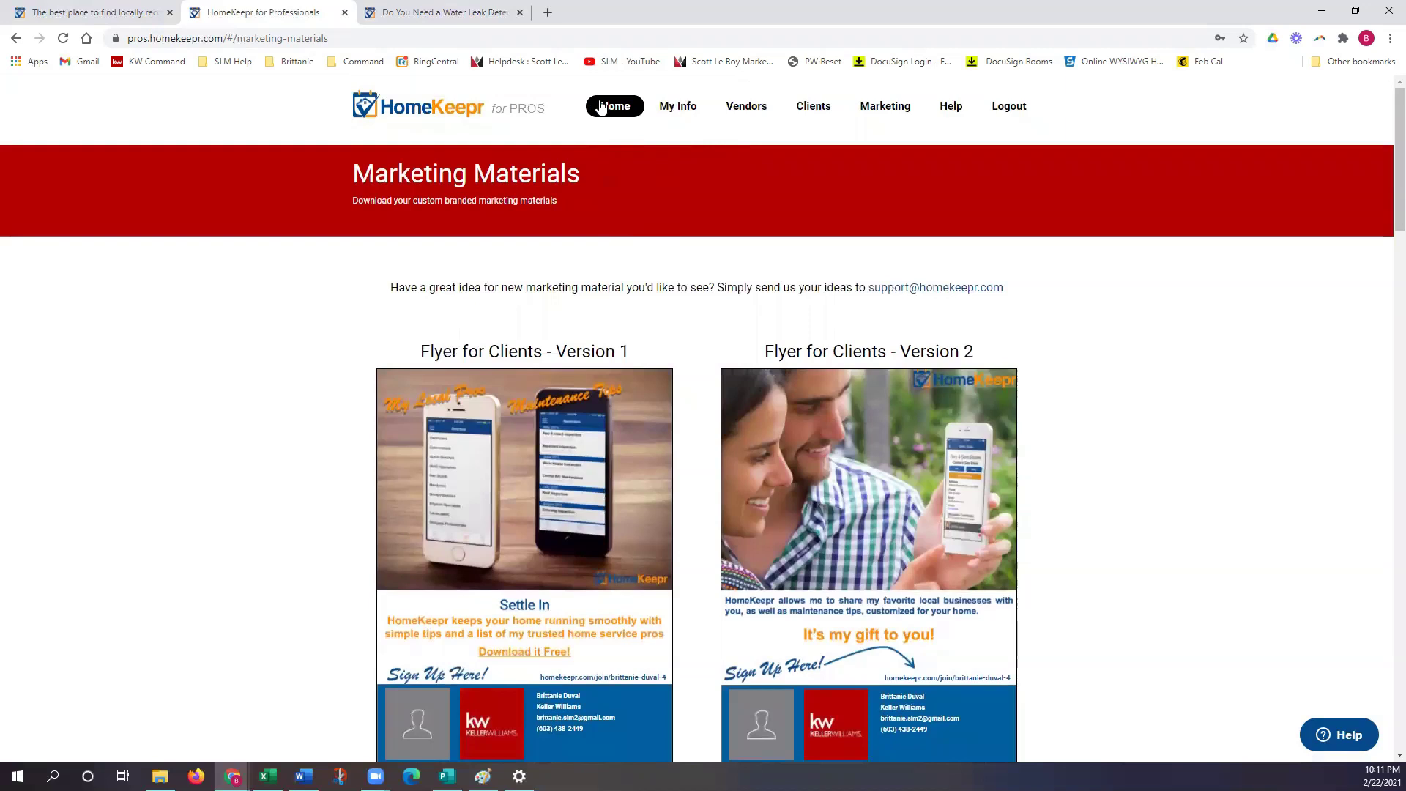
Step: Go back to My Dashboard and open My Plan to see the free 1000-client plan
left_click(614, 112)
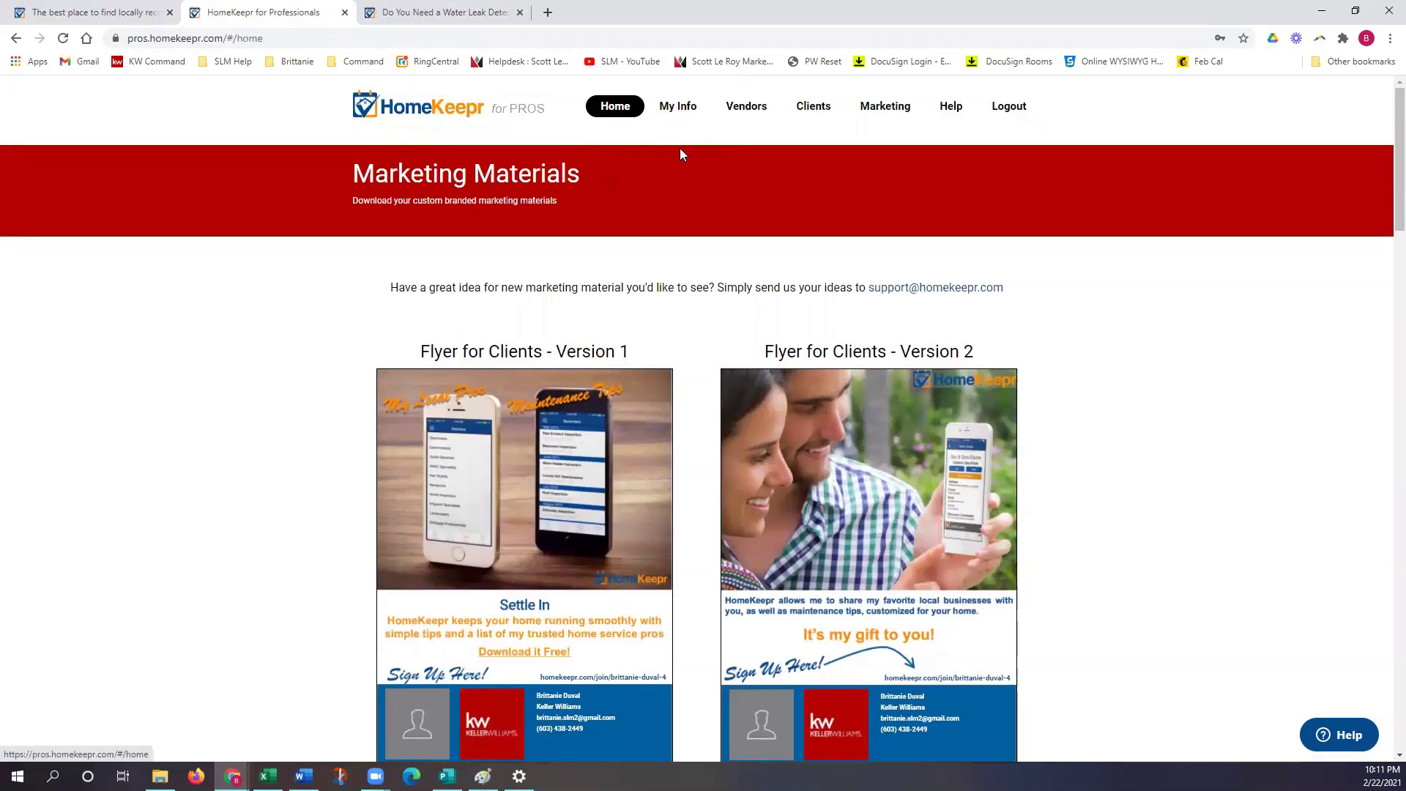
scroll(1120, 359, "down", 4)
scroll(1113, 366, "down", 3)
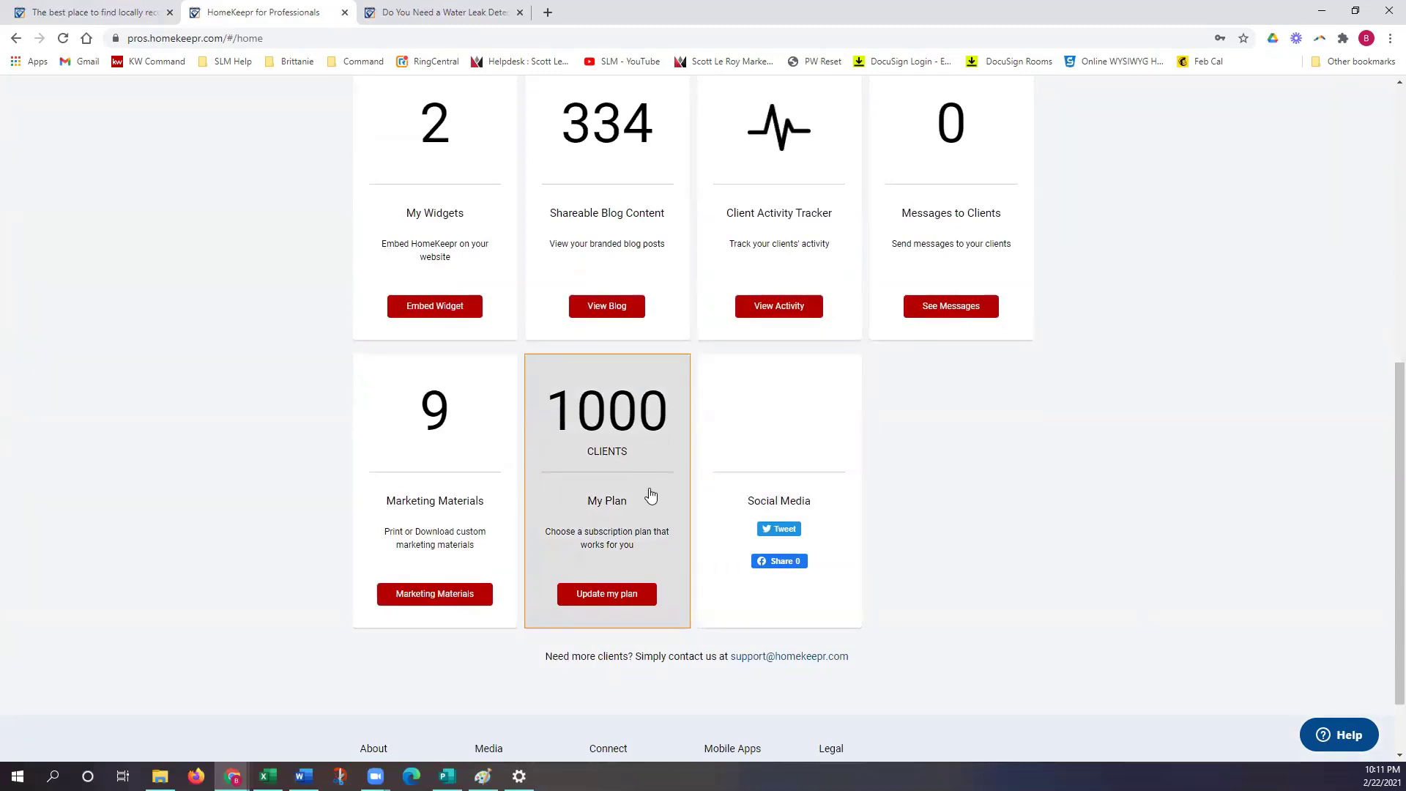
left_click(650, 495)
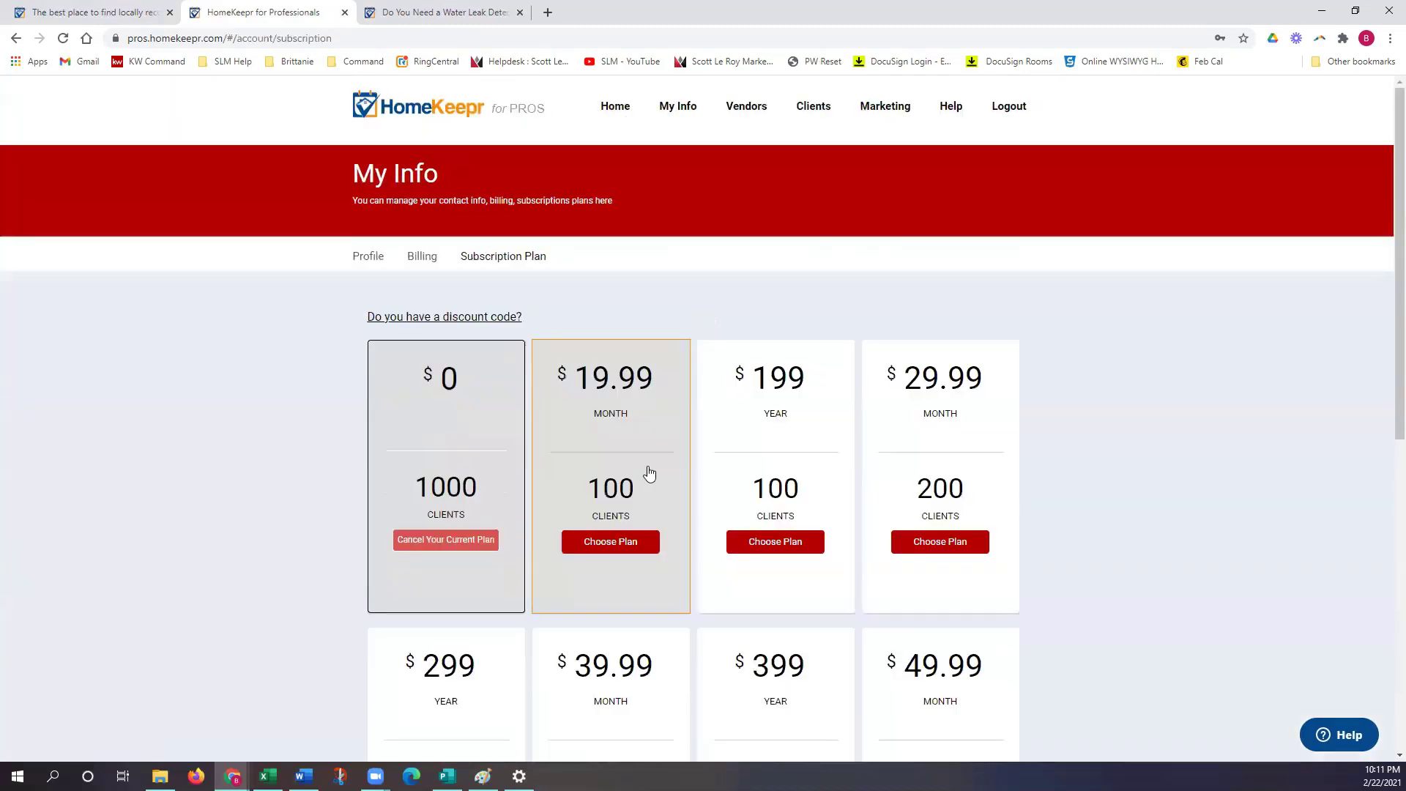
Step: Review paid tiers up to 1000 clients at $49.99/month or $499/year, then return to My Dashboard
scroll(881, 492, "down", 5)
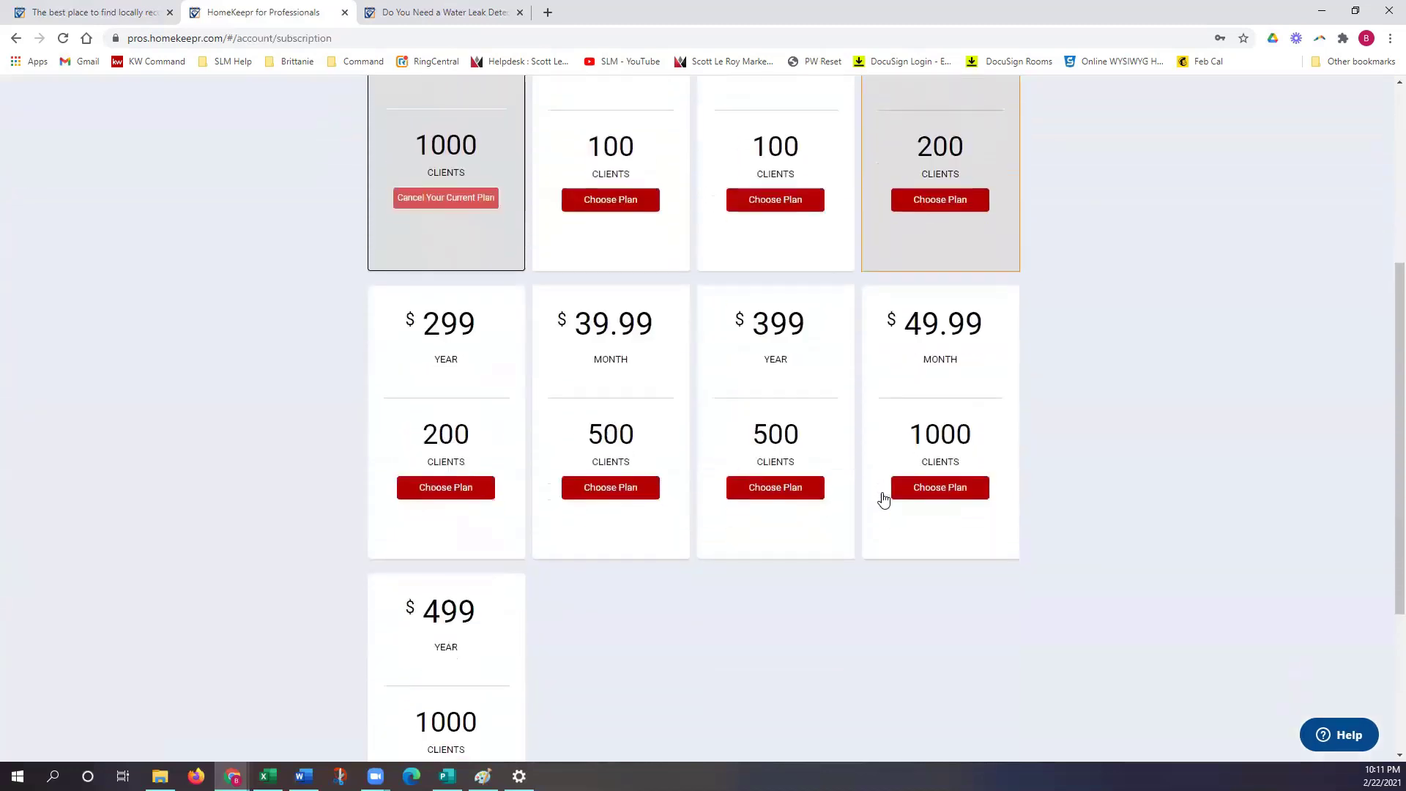
scroll(756, 605, "down", 2)
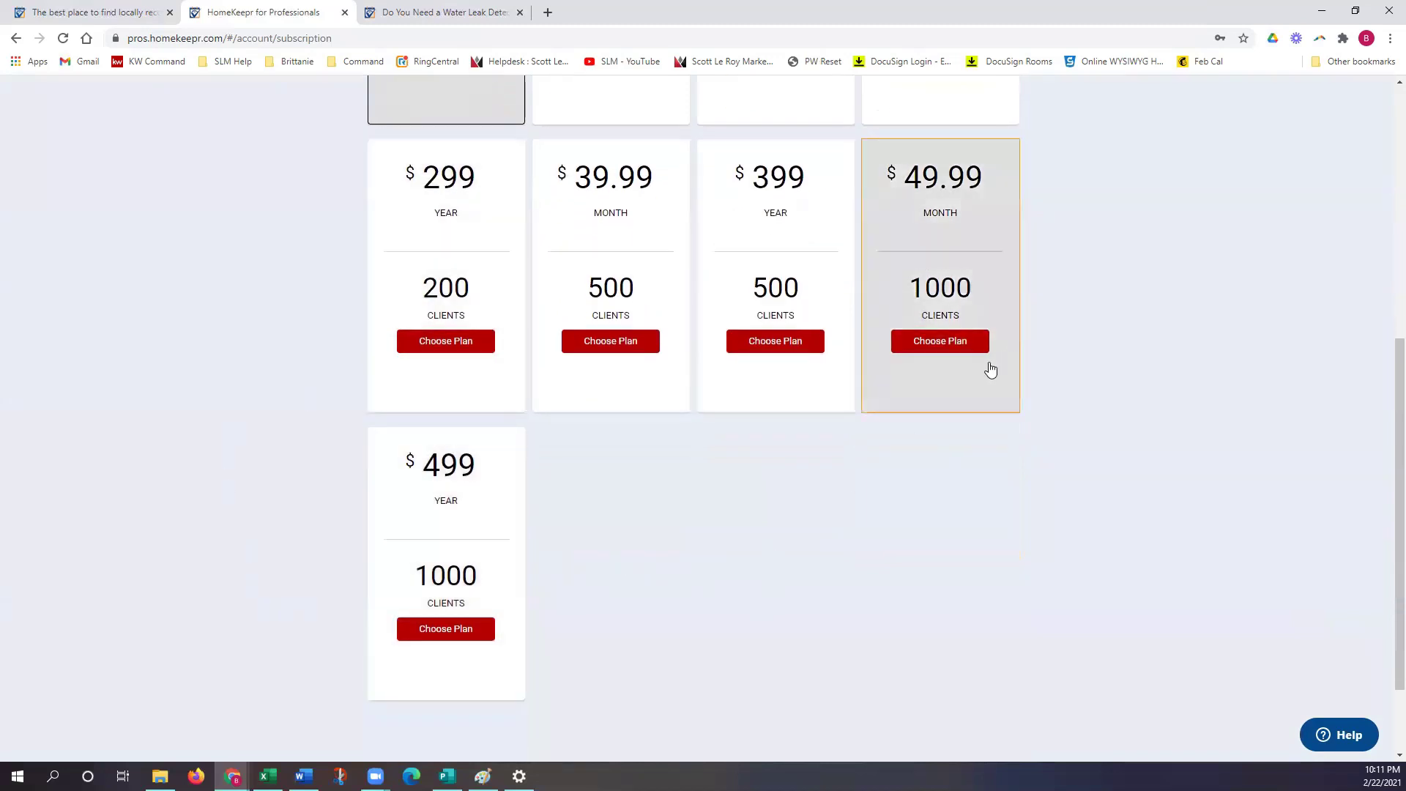
scroll(530, 537, "up", 1)
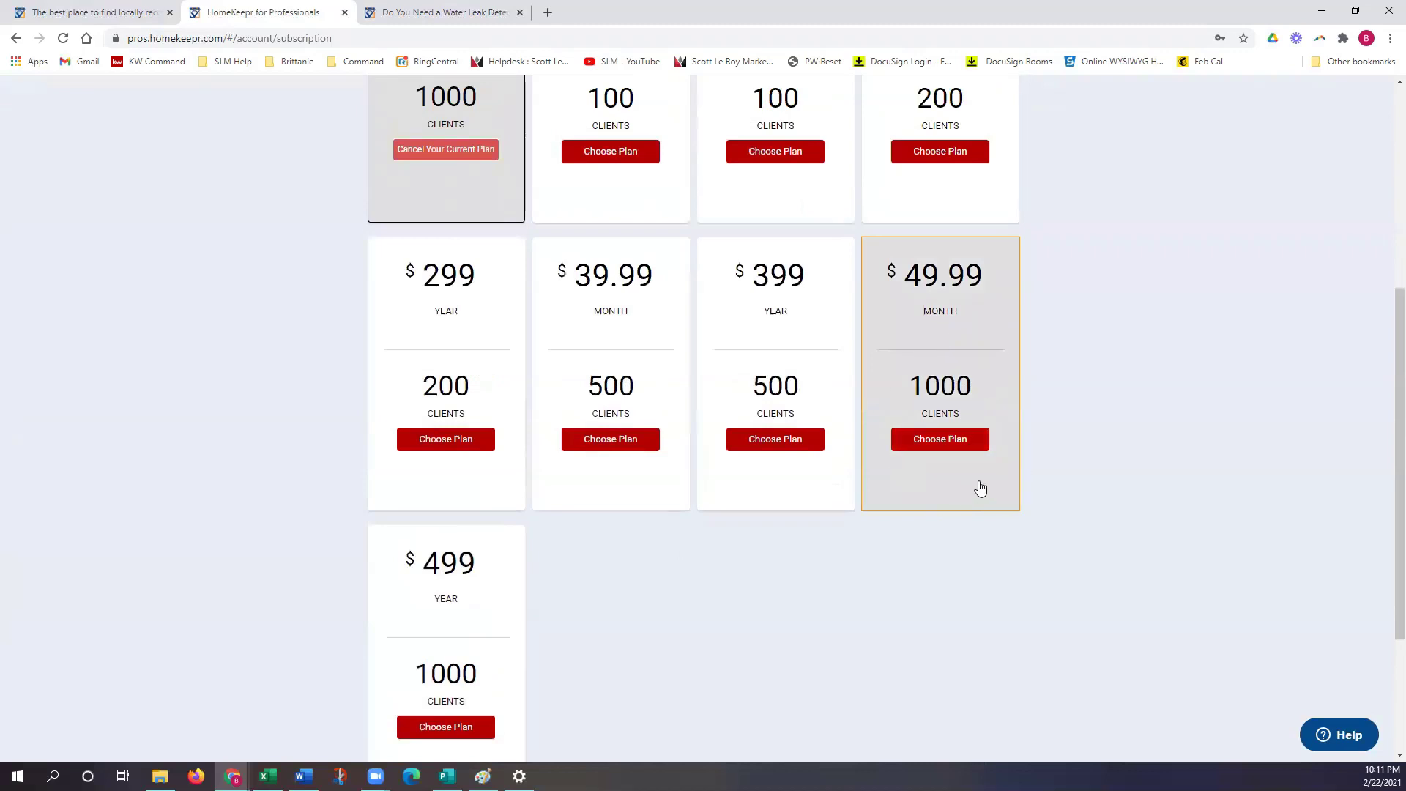
scroll(980, 488, "up", 1)
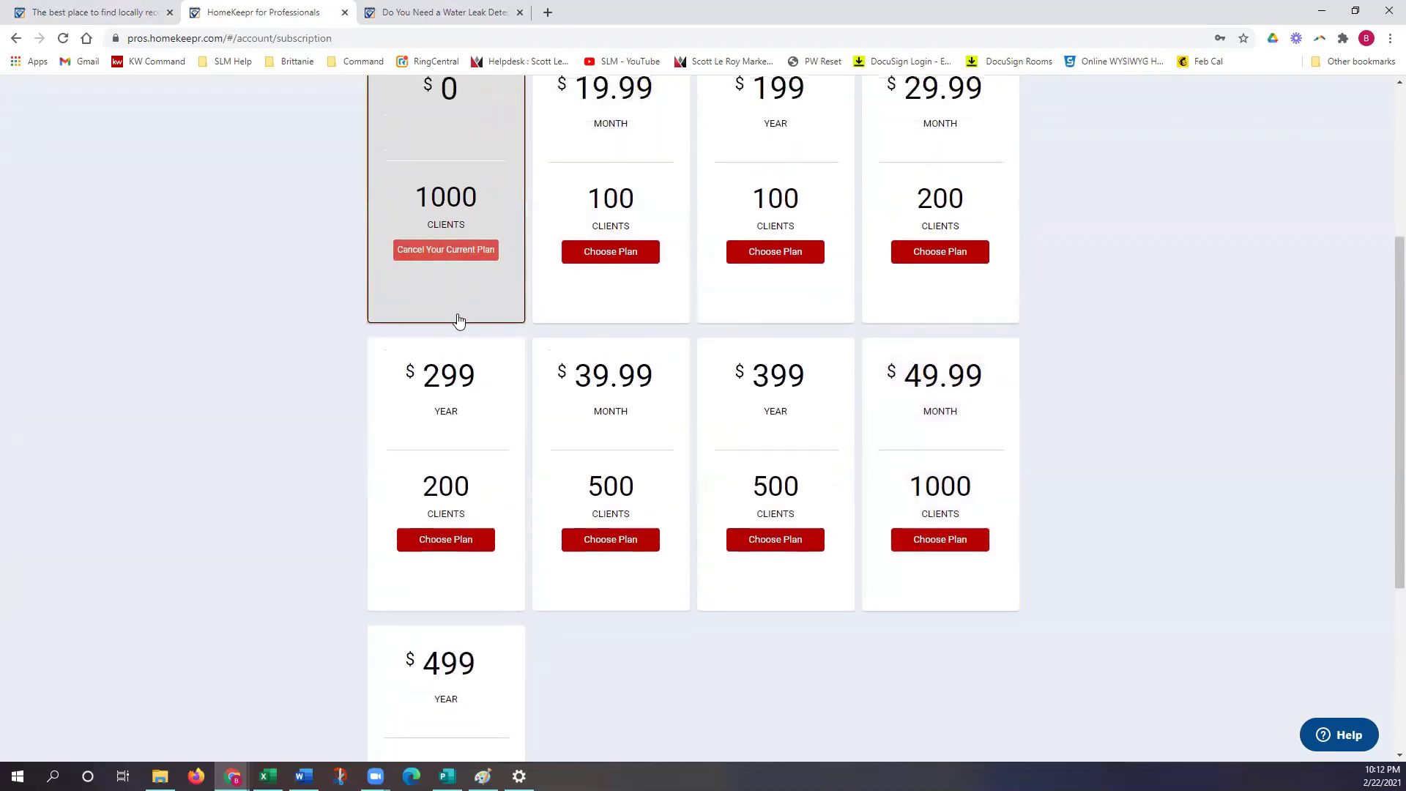
scroll(458, 320, "up", 3)
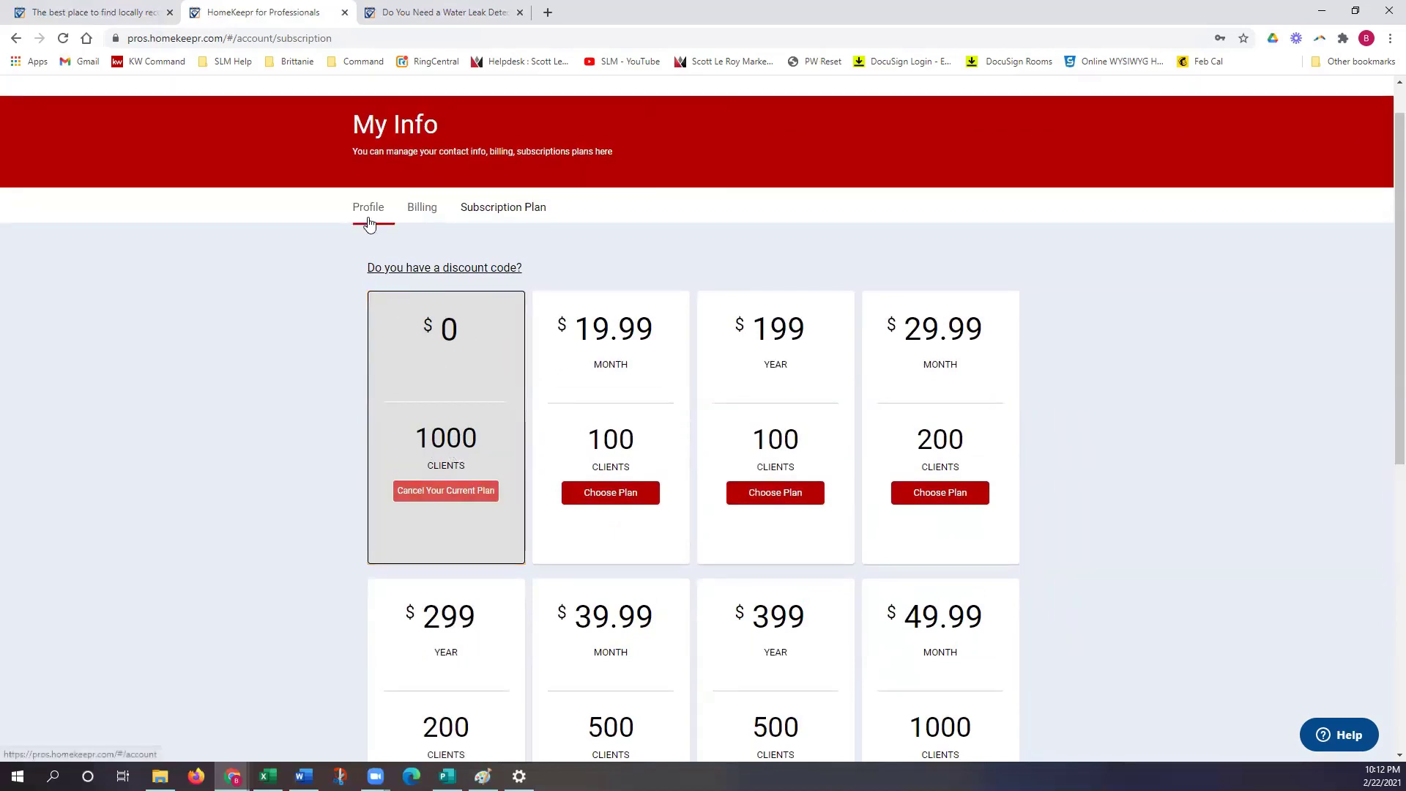
scroll(688, 159, "up", 1)
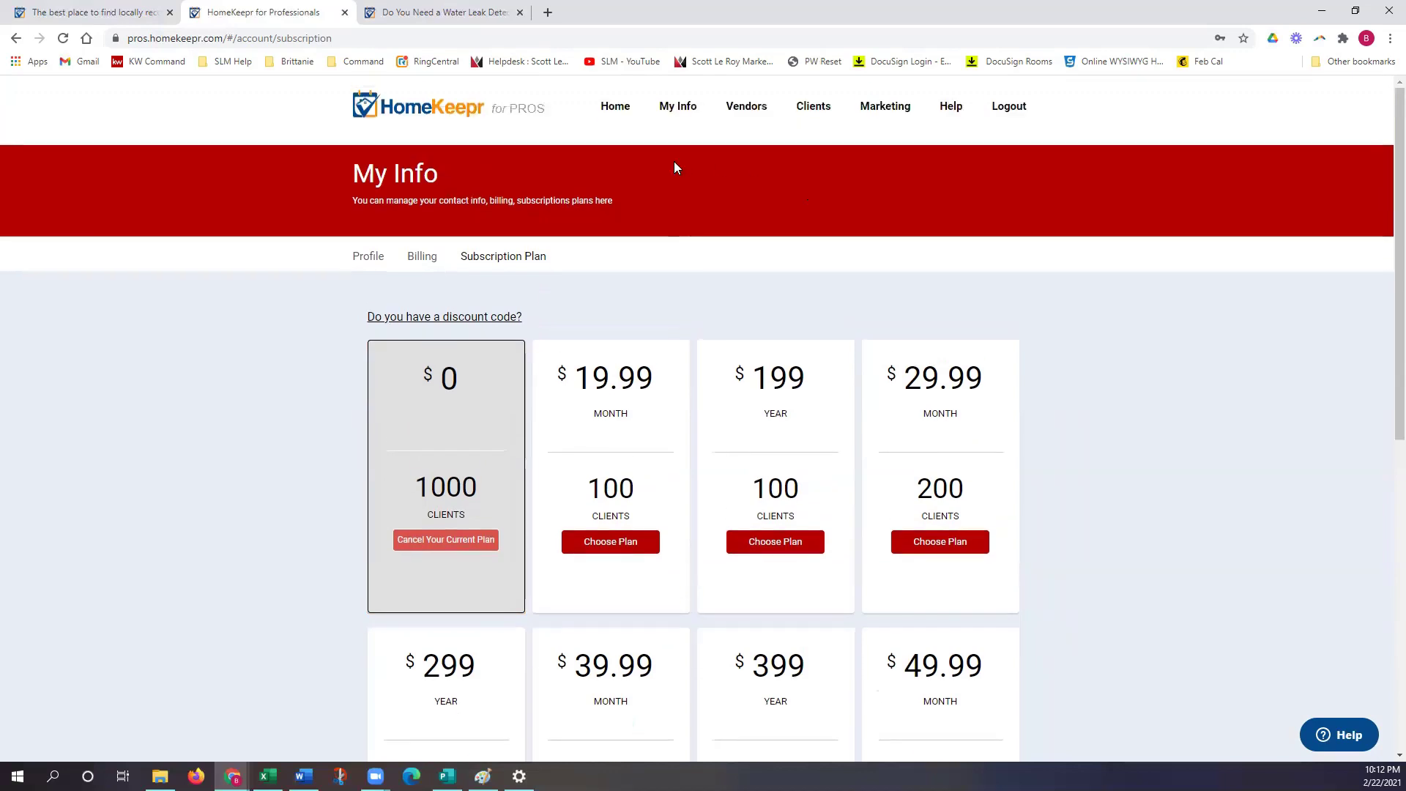
left_click(615, 107)
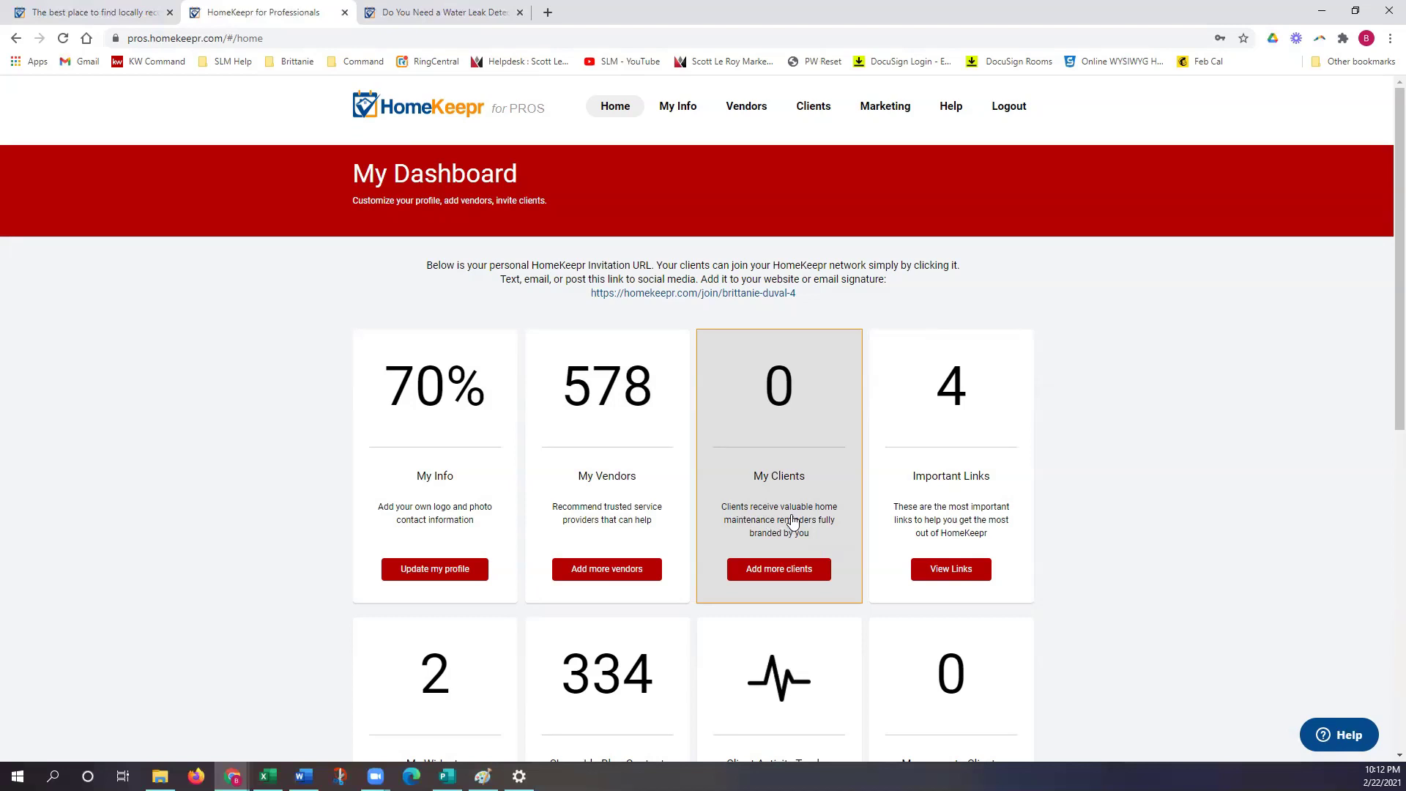
Step: Scroll through My Dashboard's cards, including 70% profile, 578 vendors and 0 clients, ending at the top
scroll(945, 513, "down", 1)
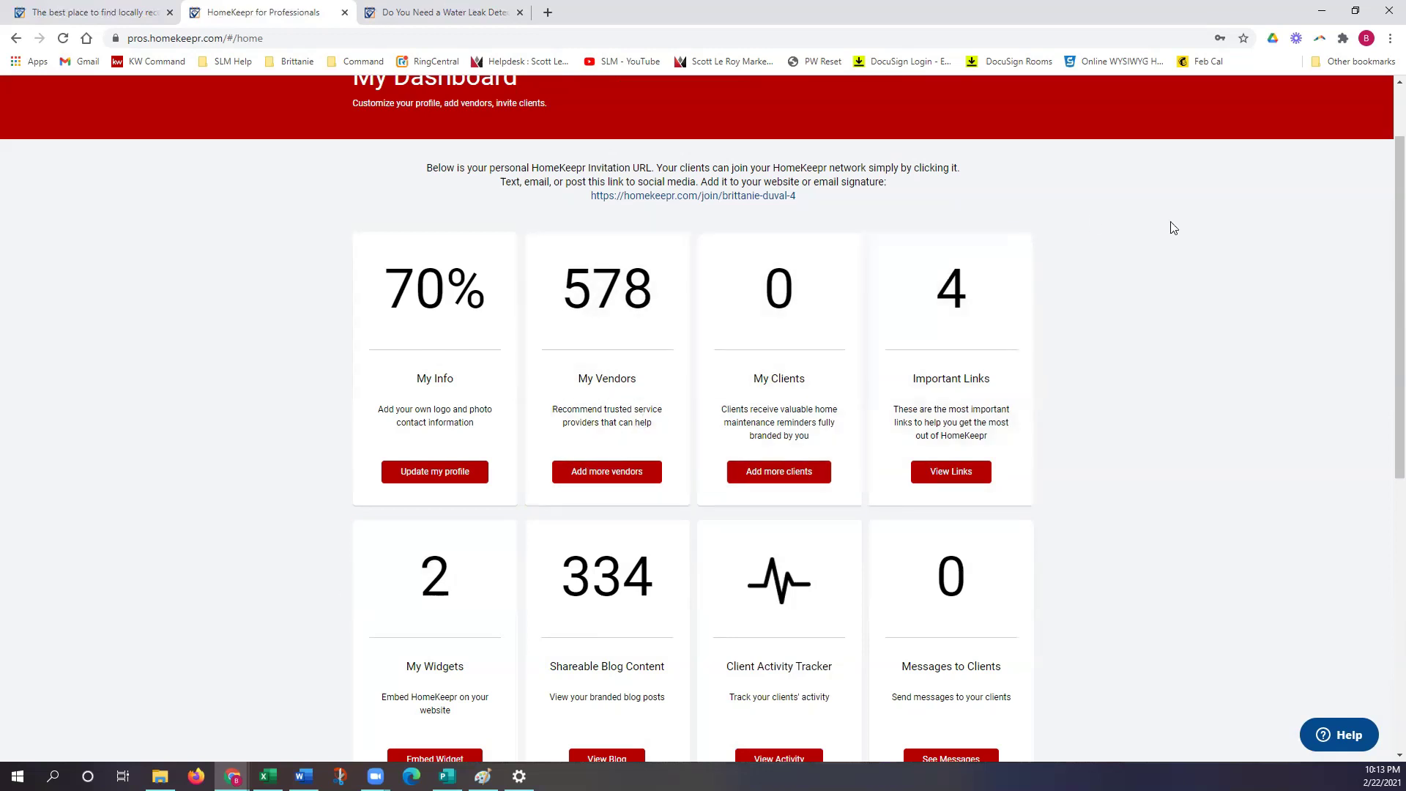
scroll(1235, 282, "up", 2)
scroll(1236, 282, "up", 1)
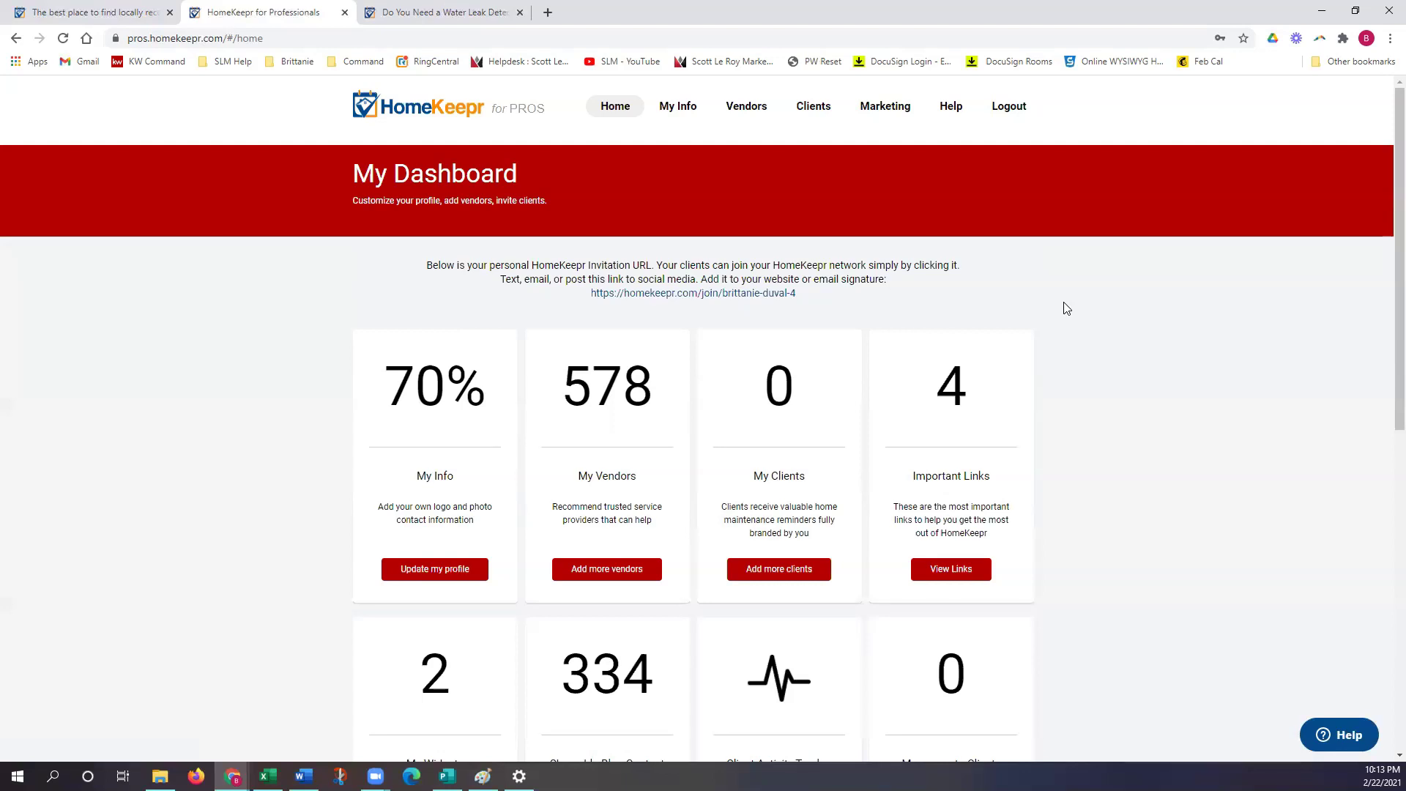
scroll(1062, 396, "down", 2)
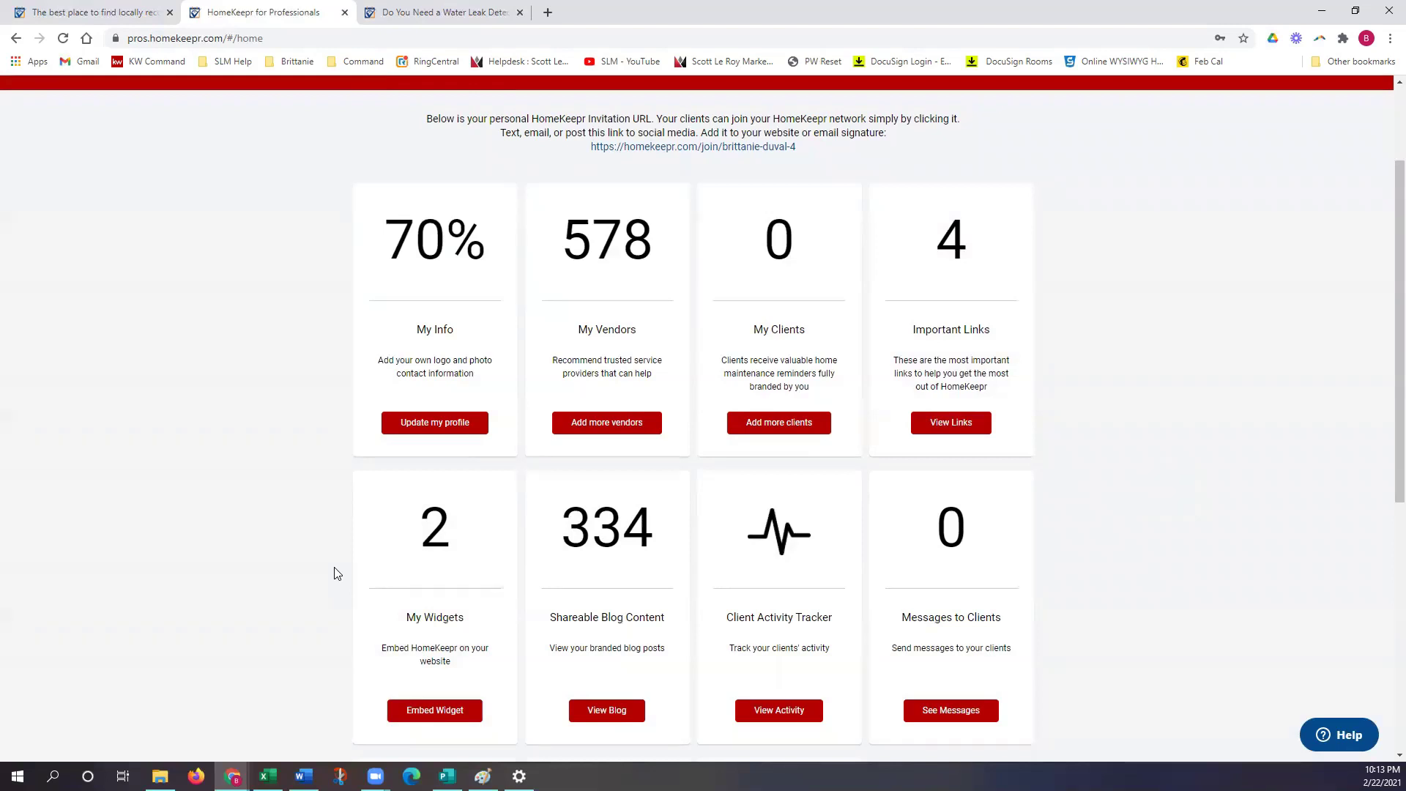
scroll(1114, 377, "up", 2)
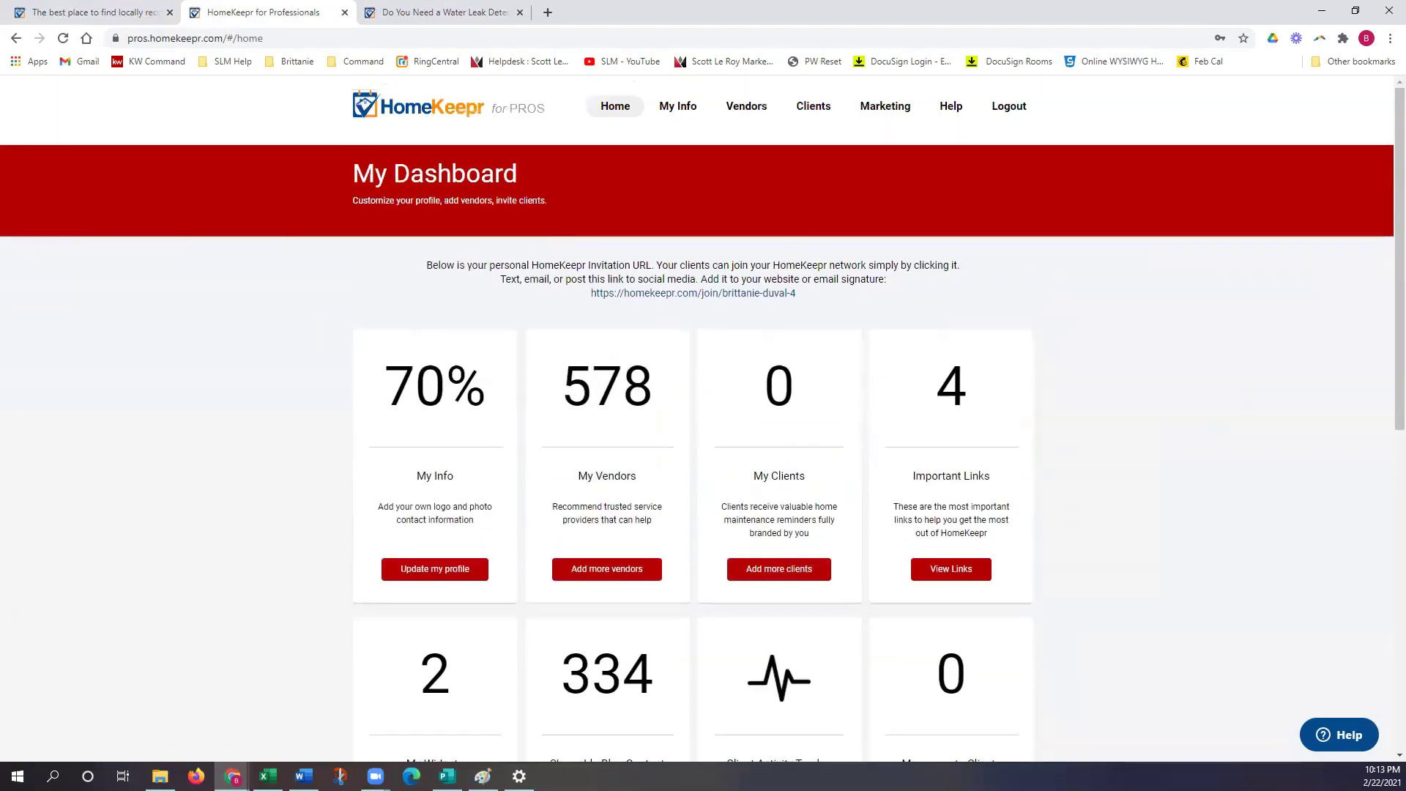